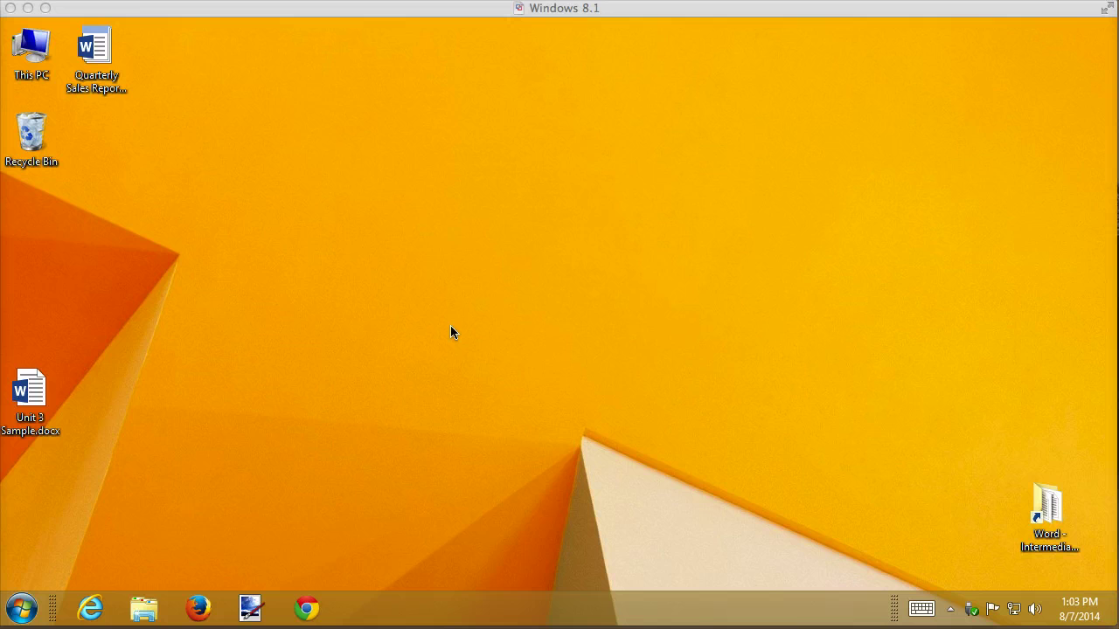
Create a document from the Quarterly Sales Report template on the desktop, look through its placeholders, and close the document
click(102, 48)
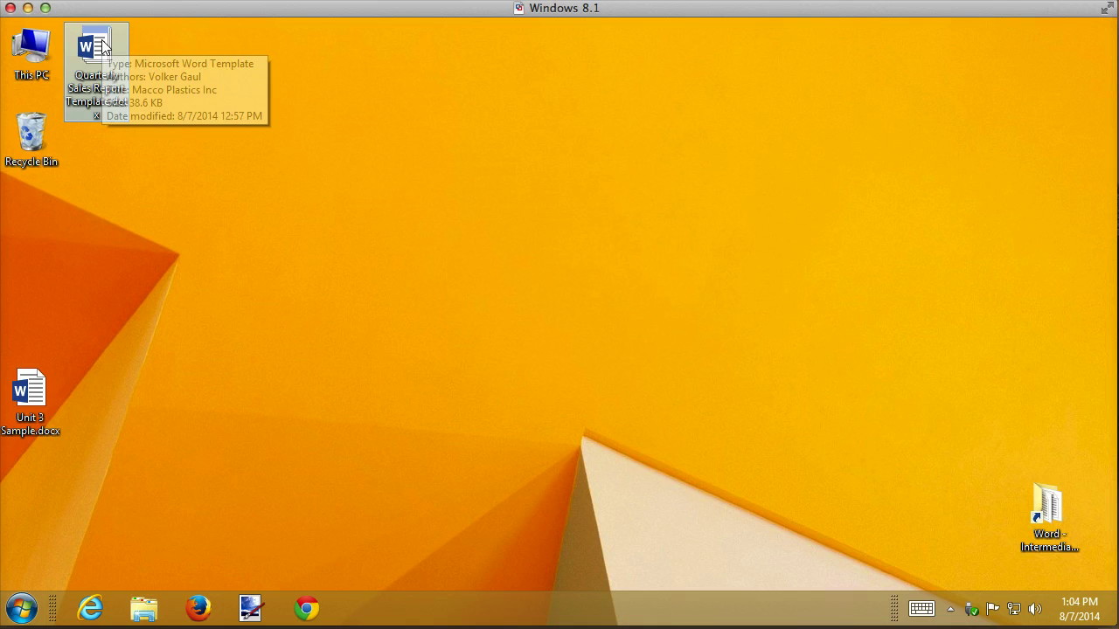
double_click(102, 47)
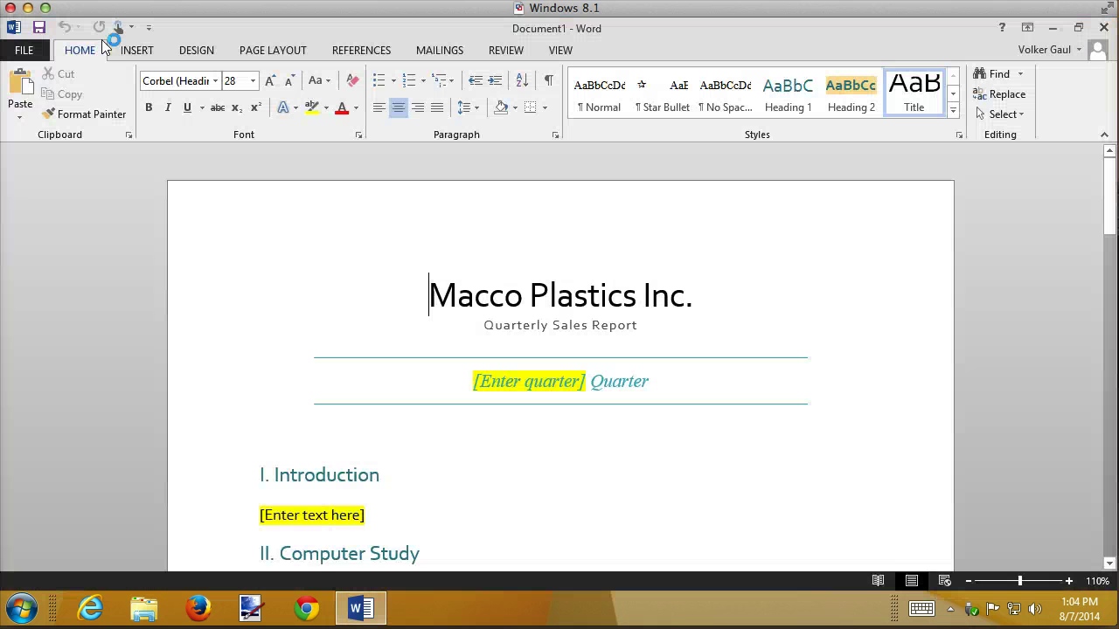
scroll(697, 367, down, 15)
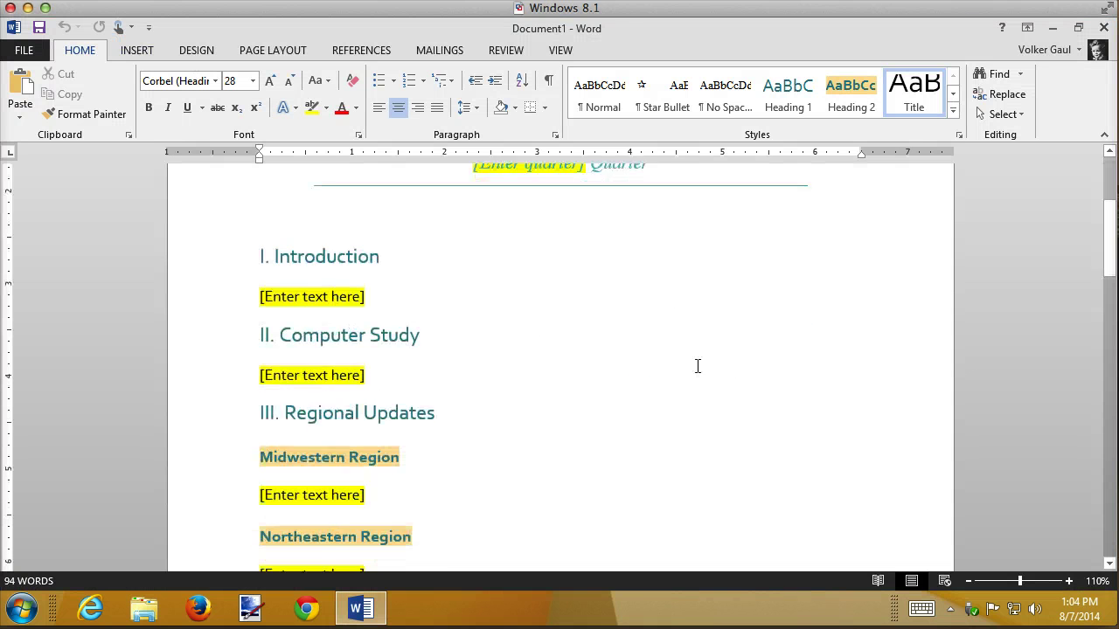
scroll(554, 349, down, 10)
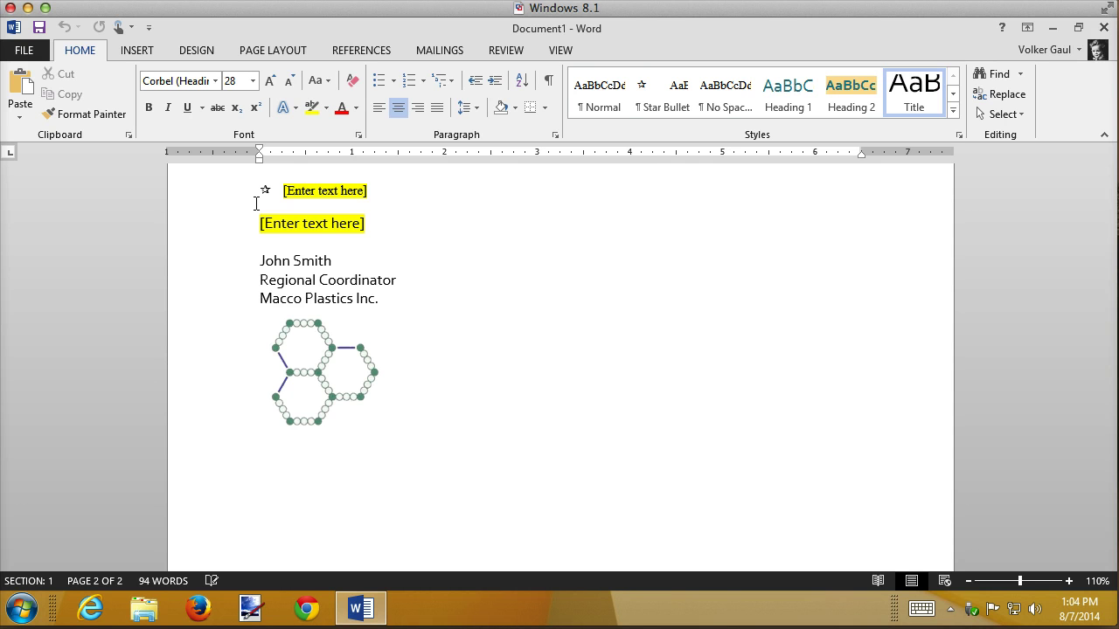
click(590, 268)
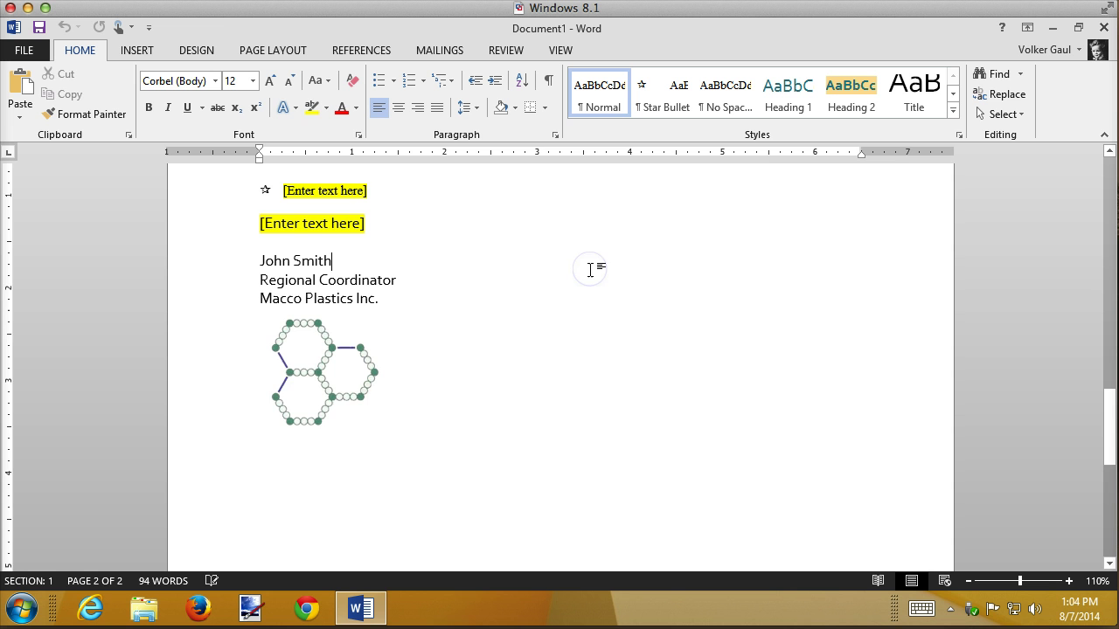
scroll(590, 268, up, 15)
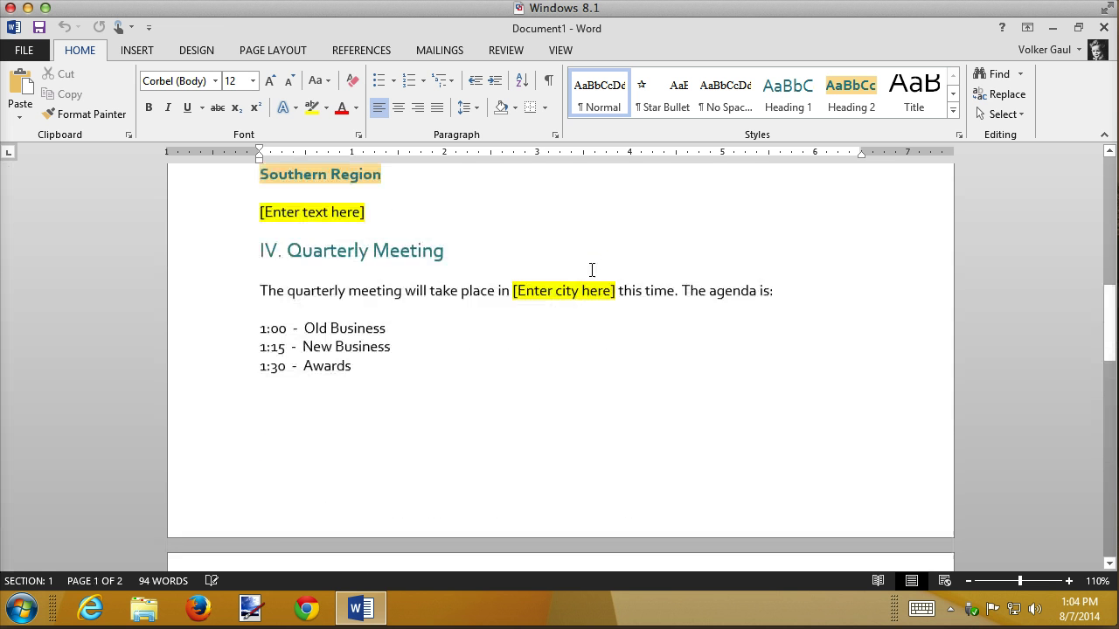
scroll(592, 270, up, 1)
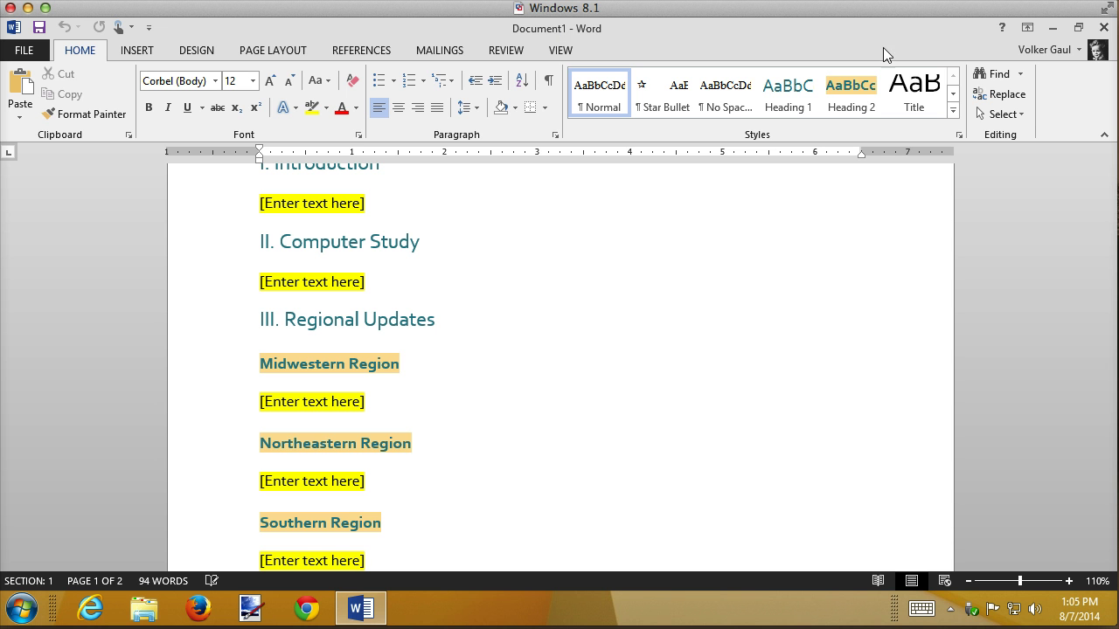
click(1102, 28)
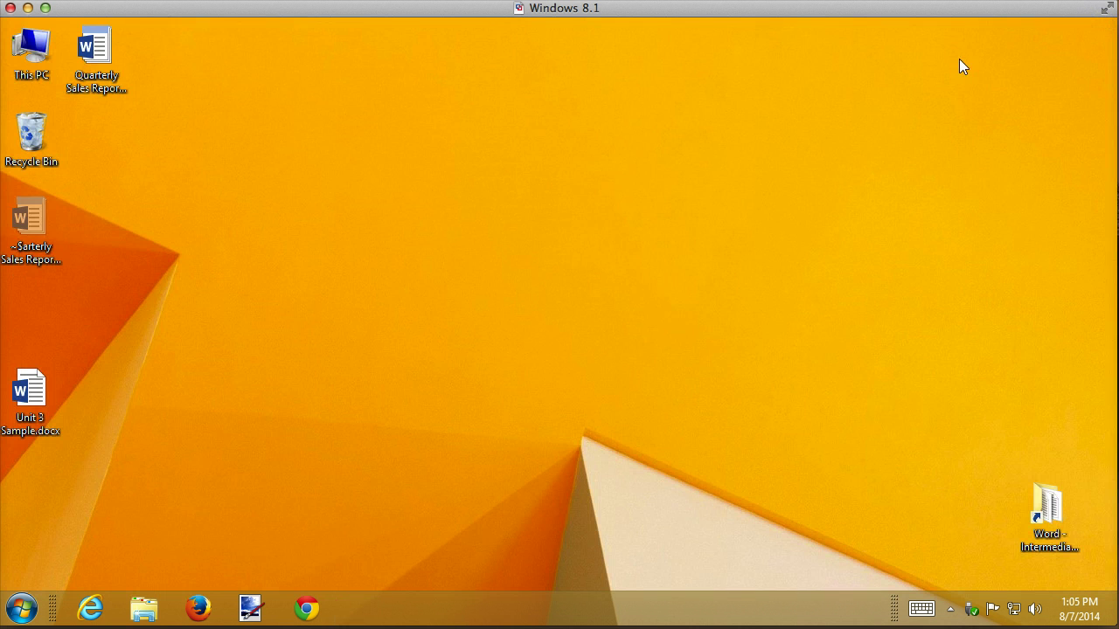
Open the Quarterly Sales Report Template file itself for editing instead of creating a document from it
right_click(98, 50)
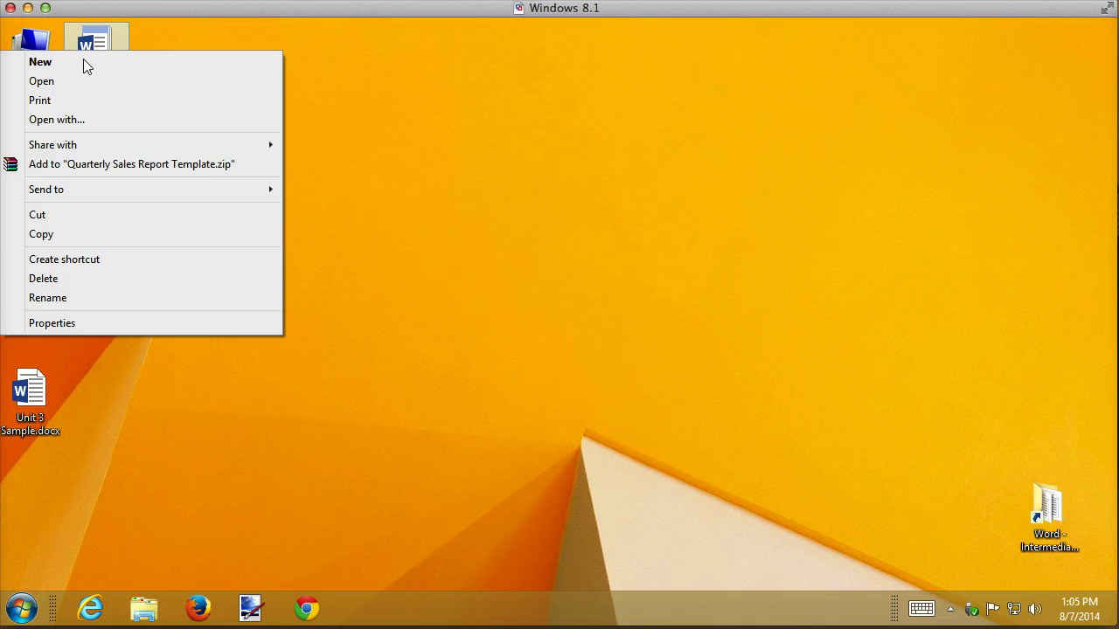
click(41, 82)
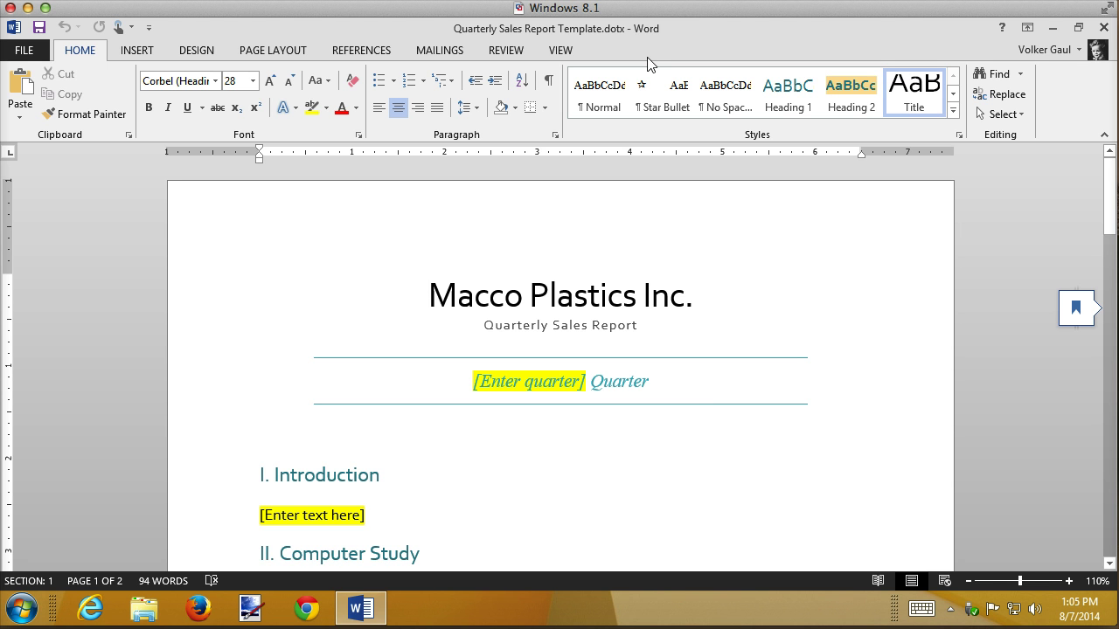
Customize the ribbon to show the Developer tab
right_click(672, 47)
right_click(567, 52)
right_click(559, 52)
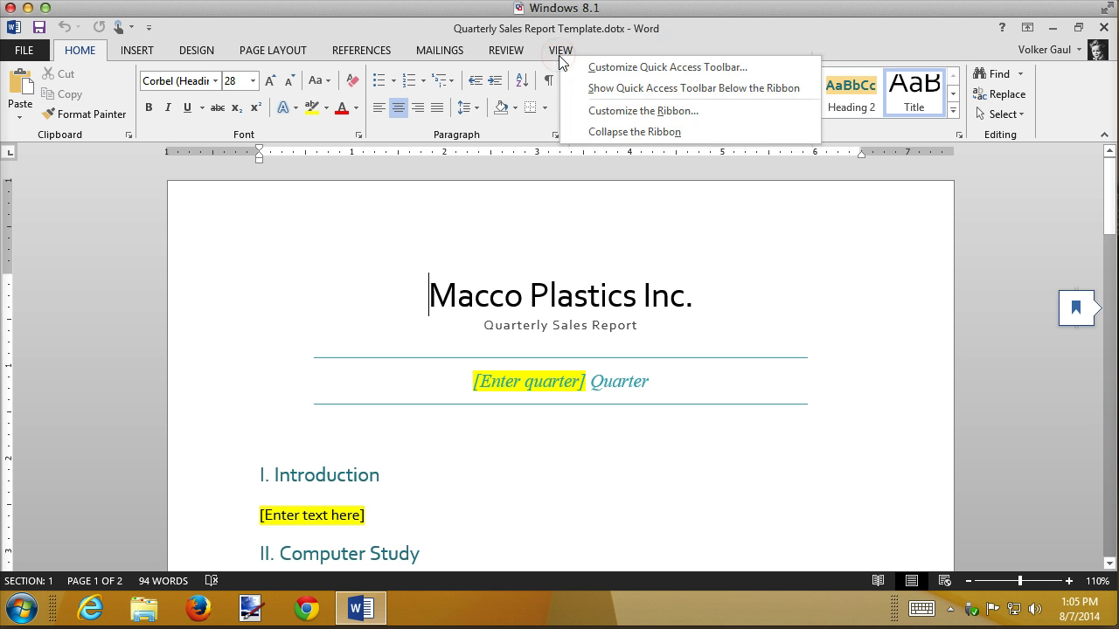
click(624, 108)
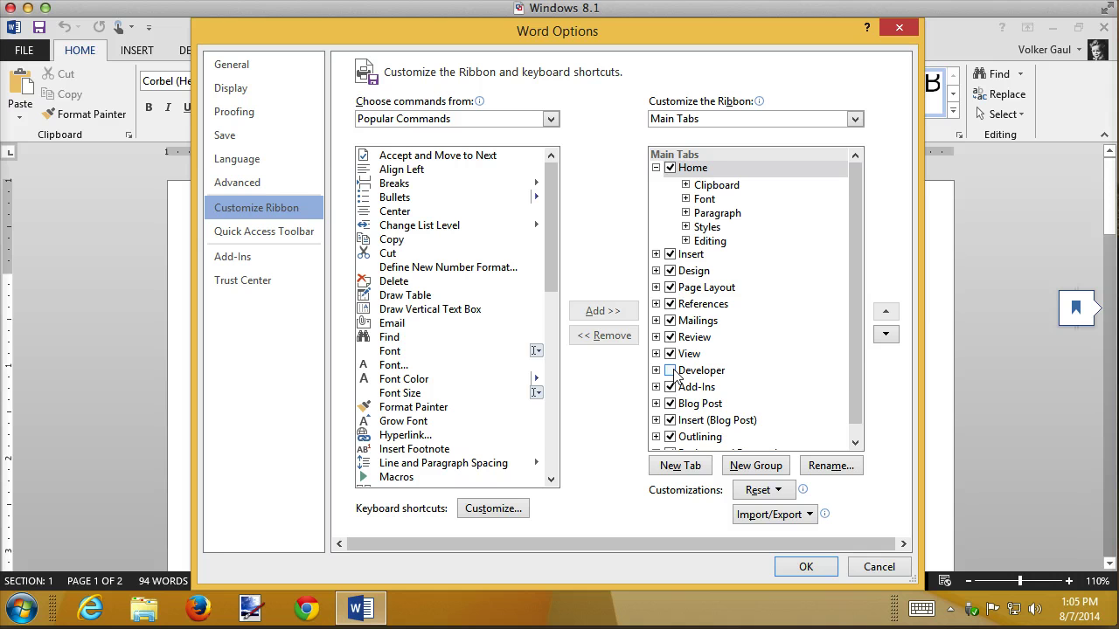
click(673, 371)
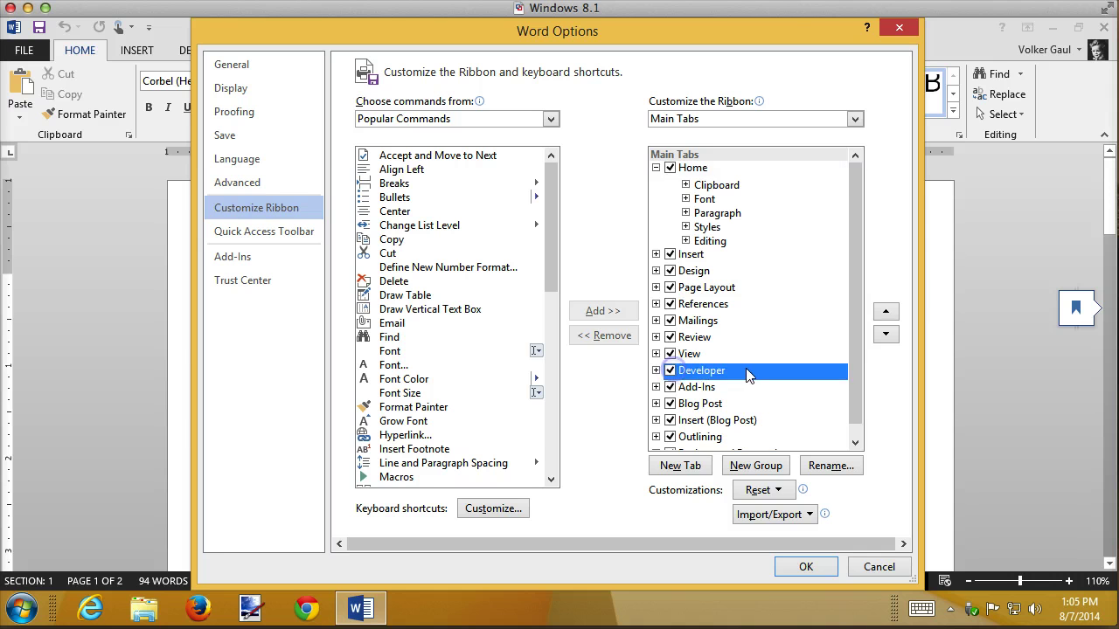
click(806, 568)
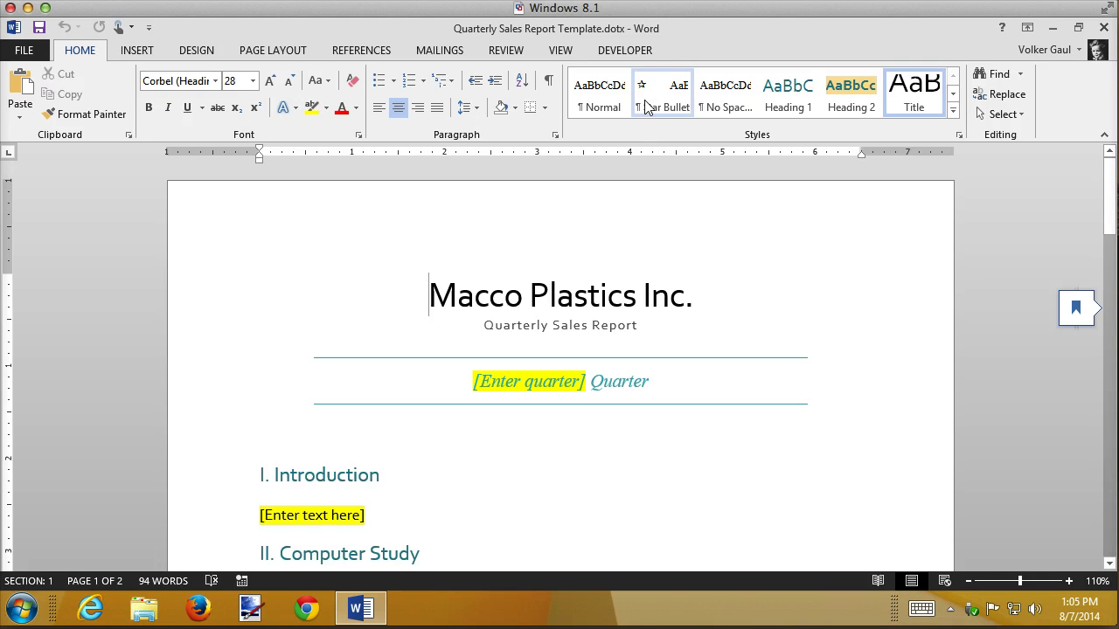
Replace the highlighted [Enter quarter] placeholder below the report title with a plain text content control
click(631, 52)
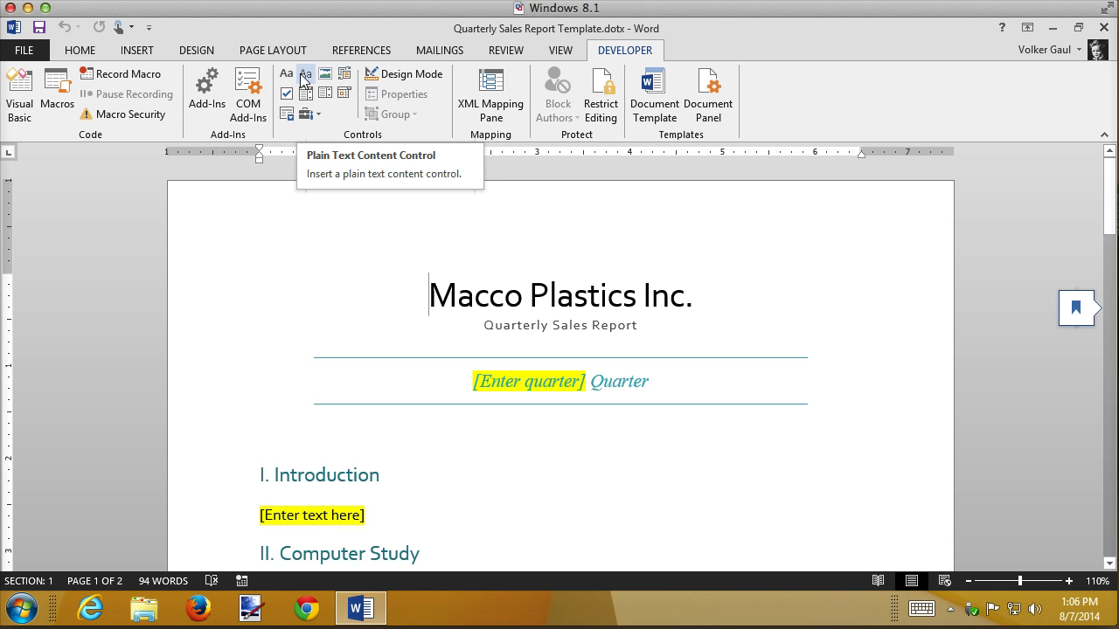
click(473, 383)
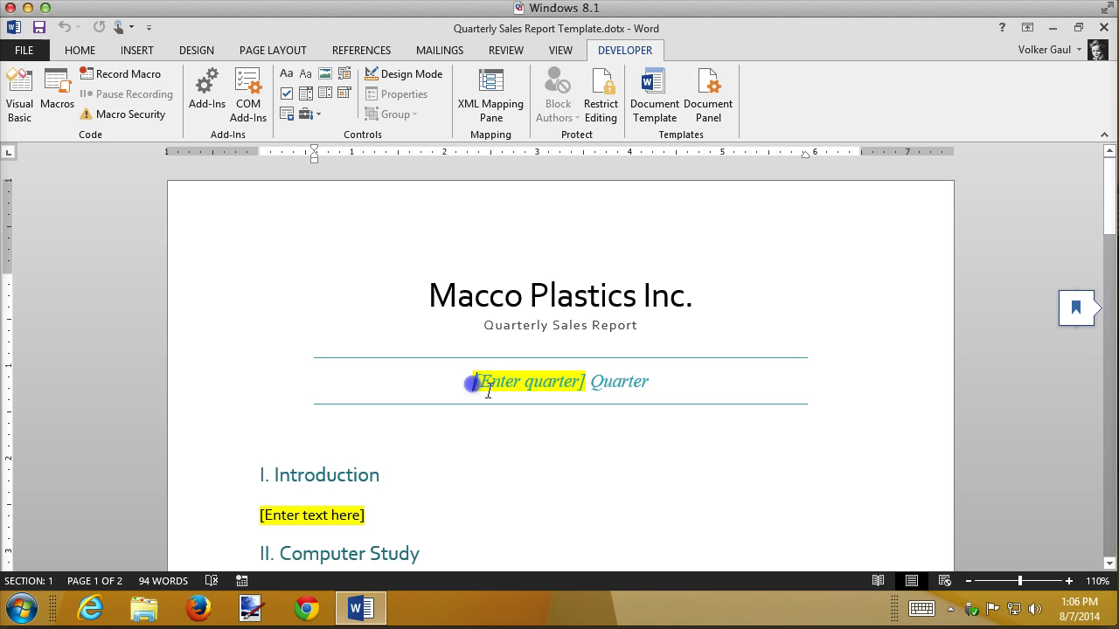
key(shift+Right)
key(shift+Right)
key(shift+Right)
key(shift+Right)
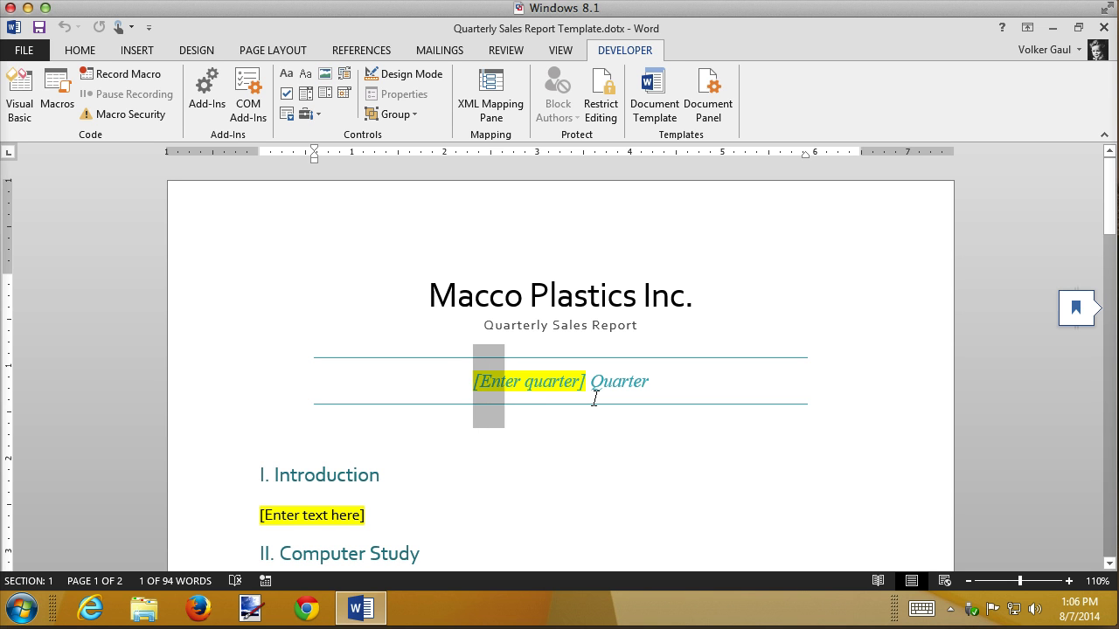
key(shift+Right)
key(shift+Right)
key(shift+Right)
key(shift+Right)
key(shift+Right)
key(shift+Right)
key(shift+Right)
key(shift+Right)
key(shift+Right)
key(shift+Right)
key(shift+Right)
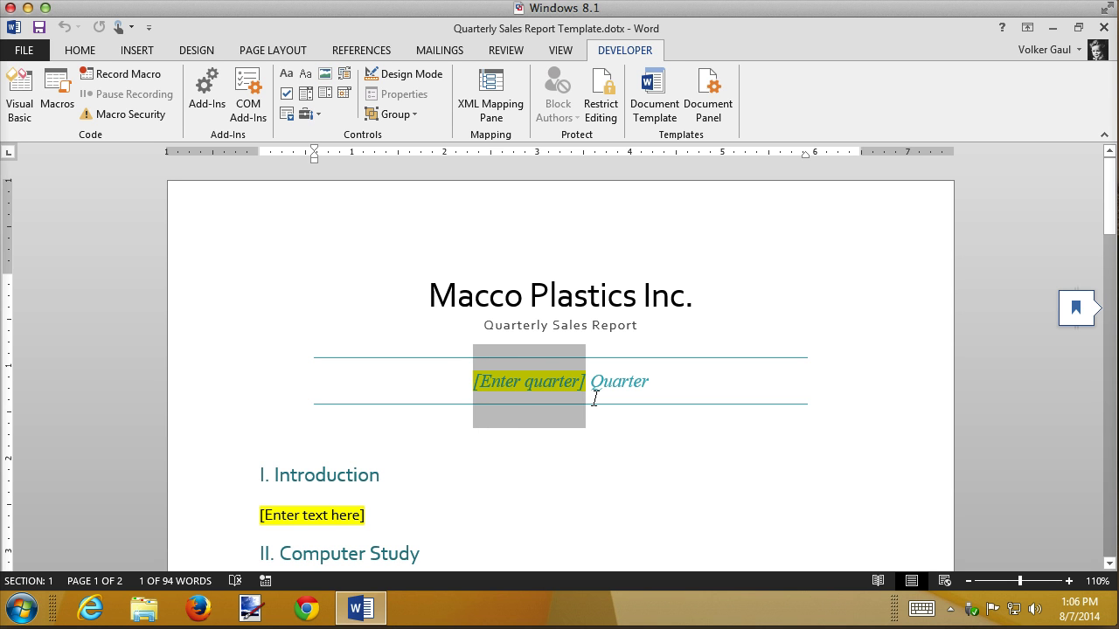
key(Delete)
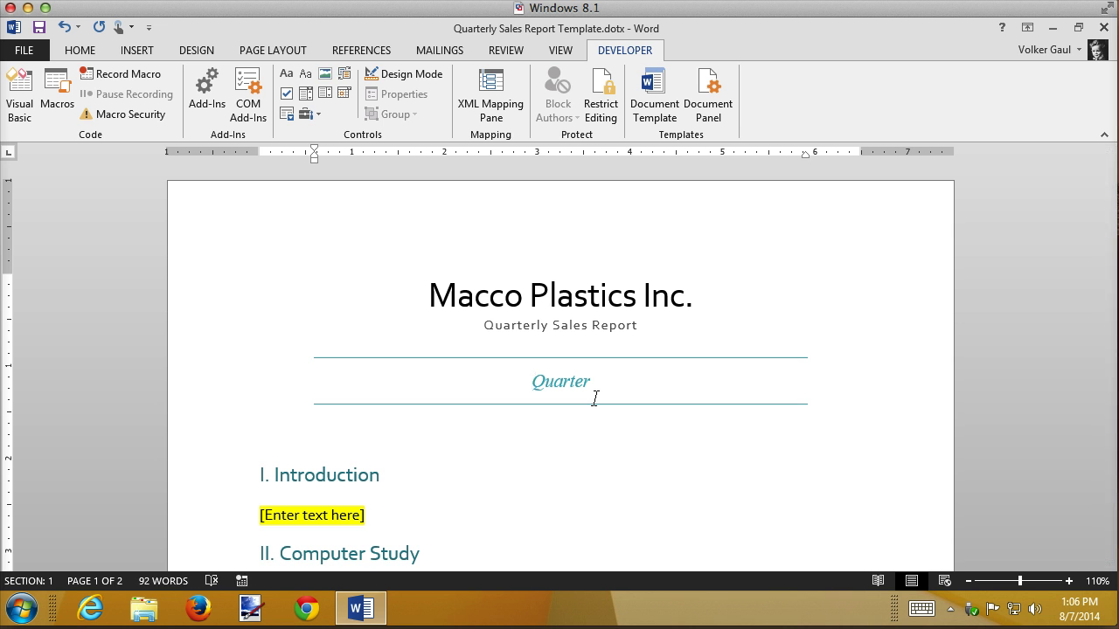
key(Left)
key(Right)
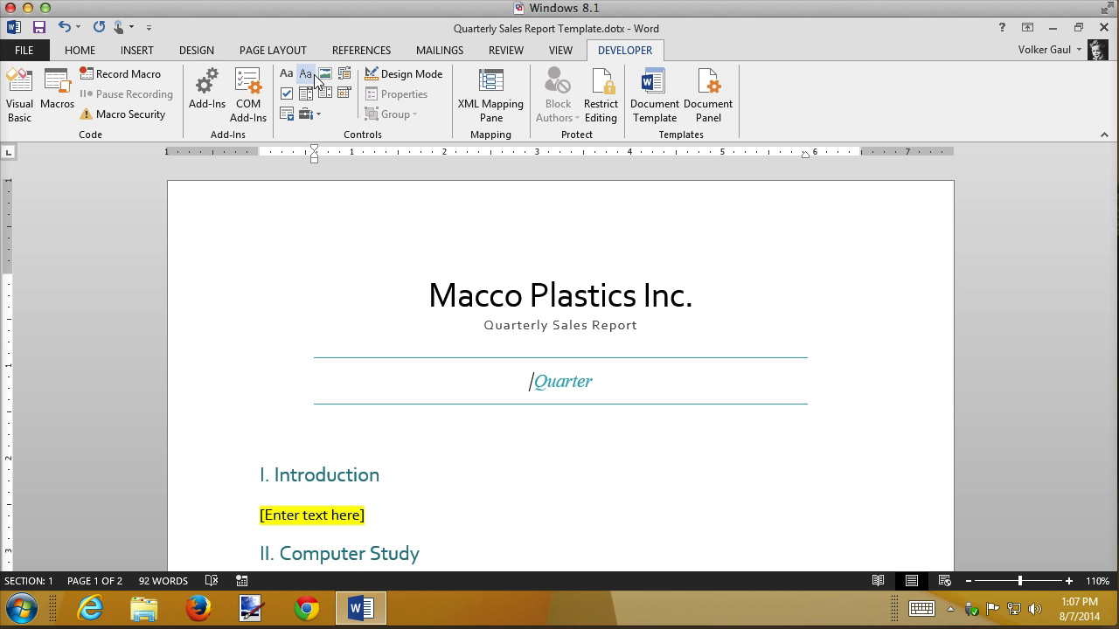
click(307, 74)
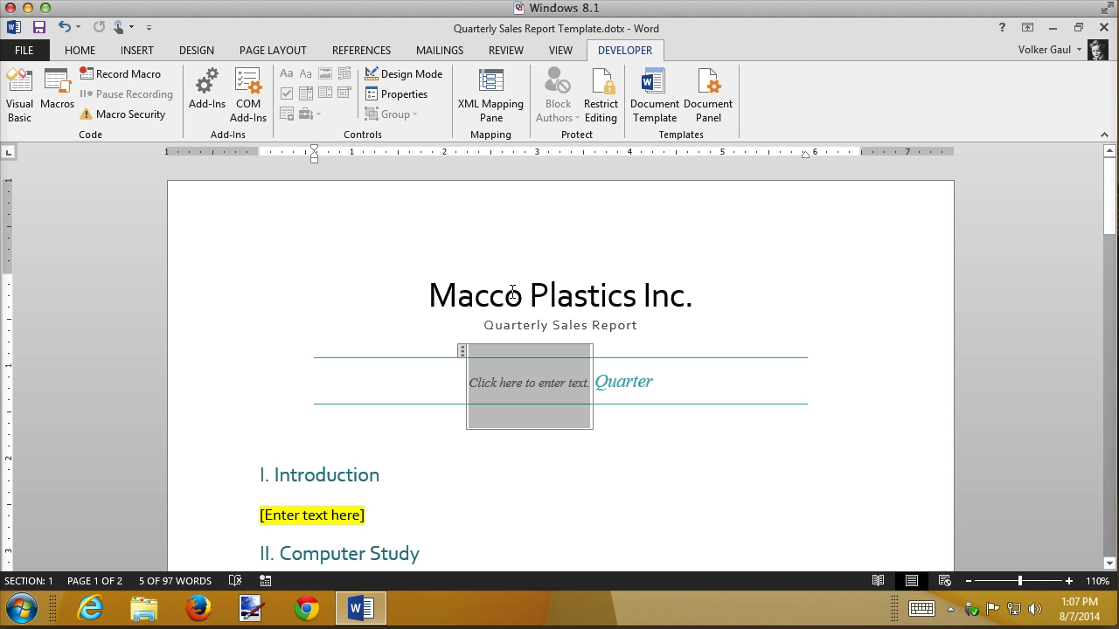
Apply the larger Intense Quote variant from the full styles list to the new content control, matching the adjacent word Quarter
click(80, 49)
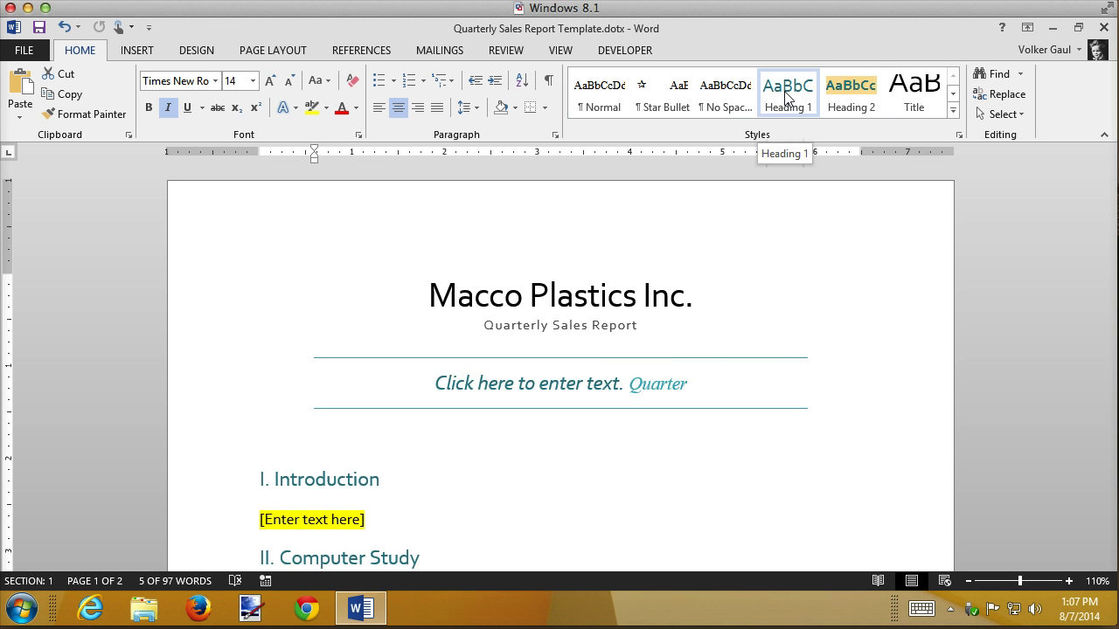
click(952, 111)
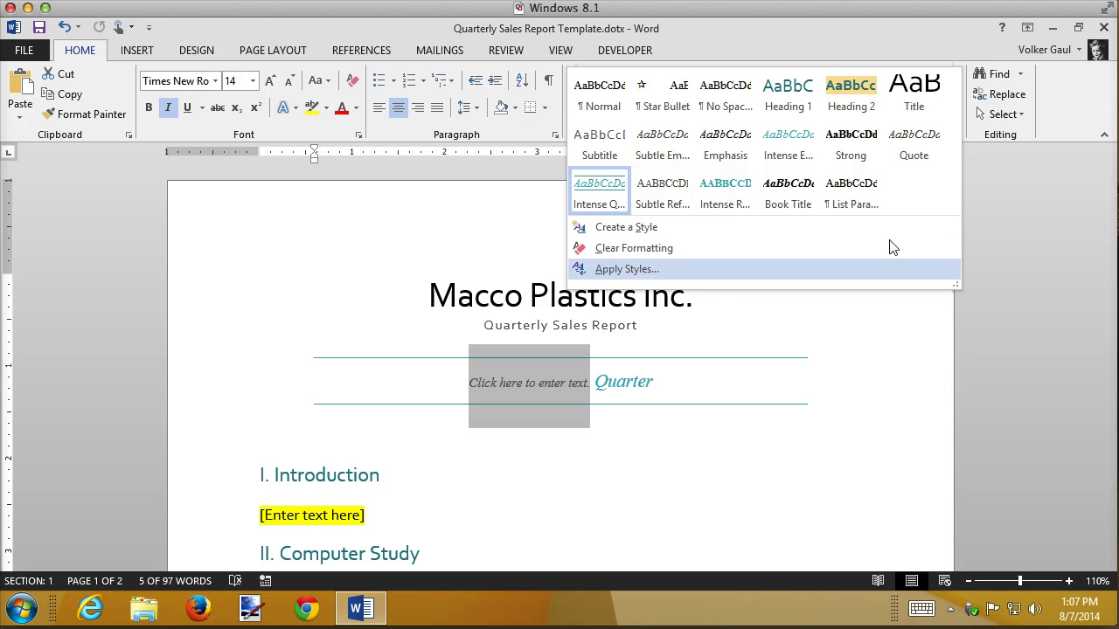
click(1028, 210)
click(959, 135)
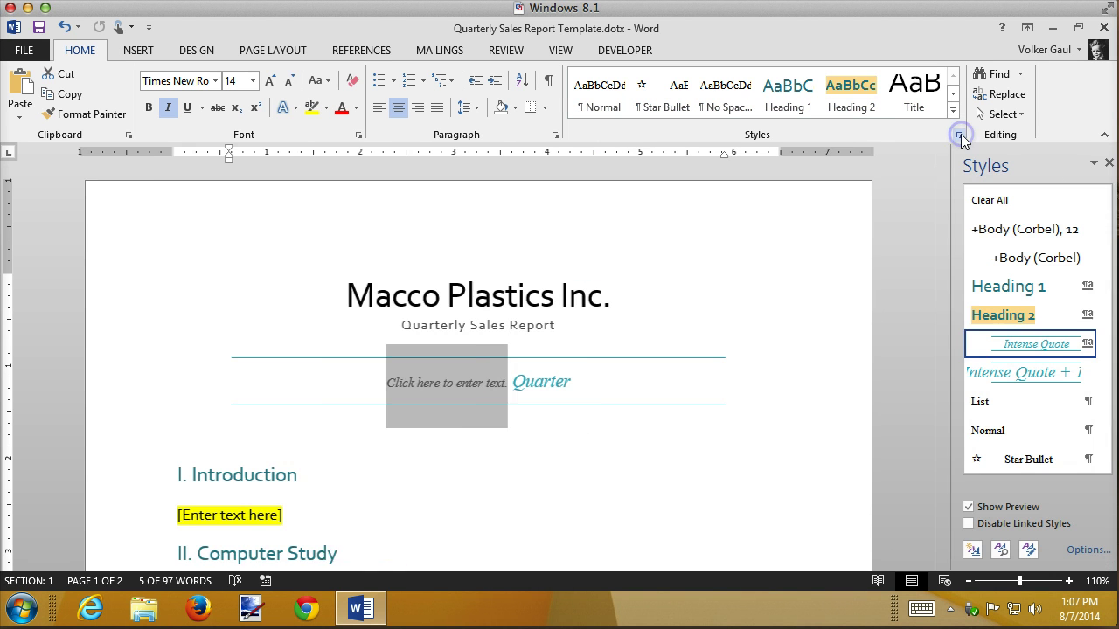
click(1011, 373)
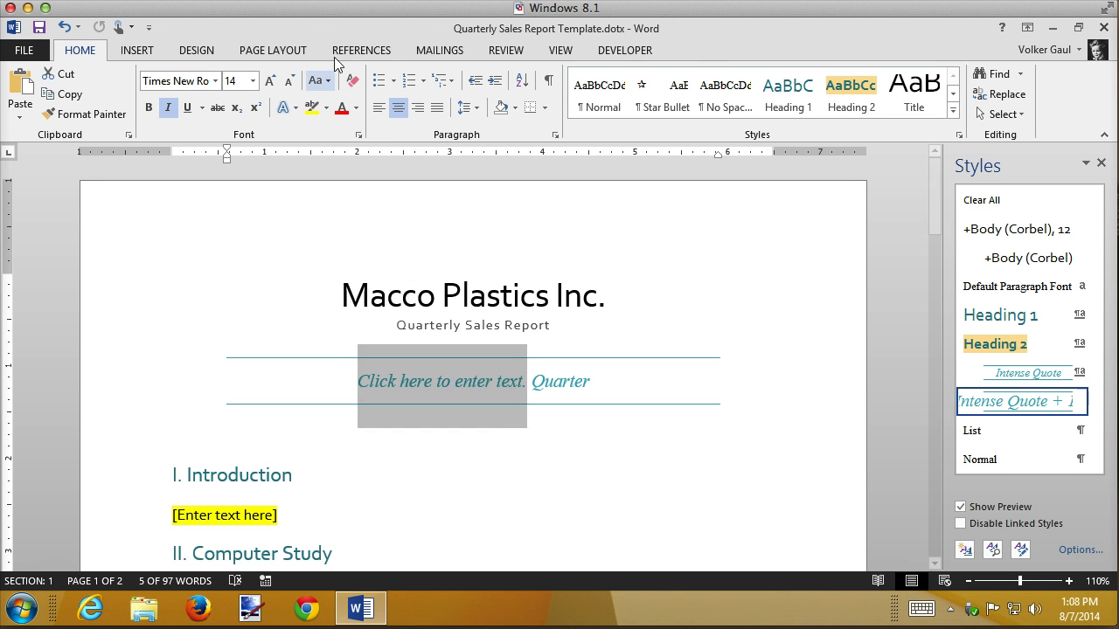
Set the content control's title to Quarter and lock it so that the control cannot be deleted
click(625, 50)
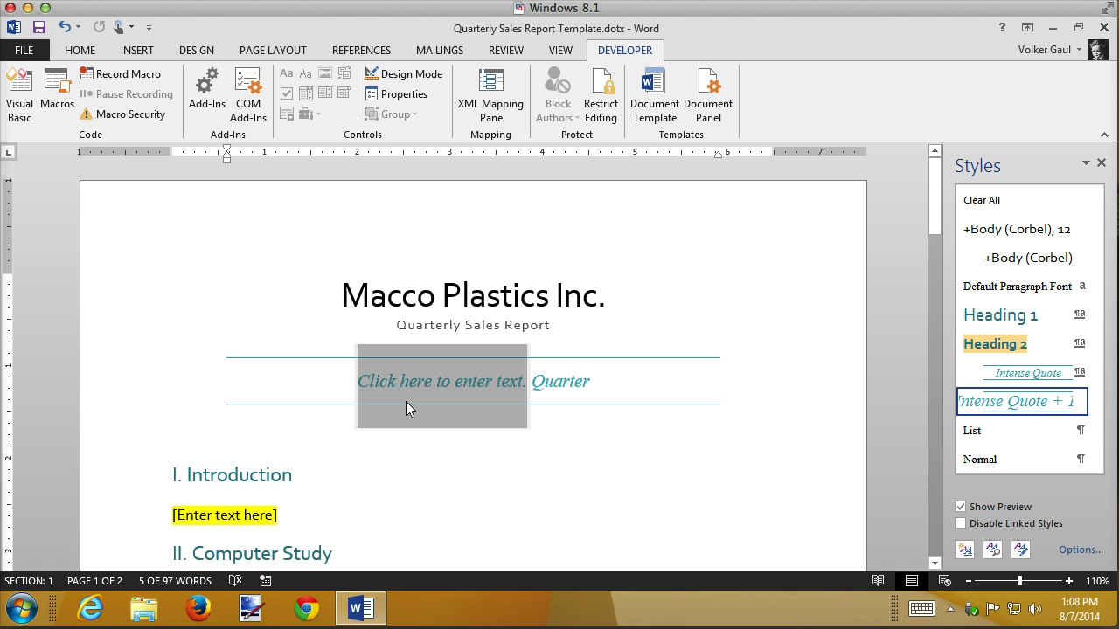
click(405, 96)
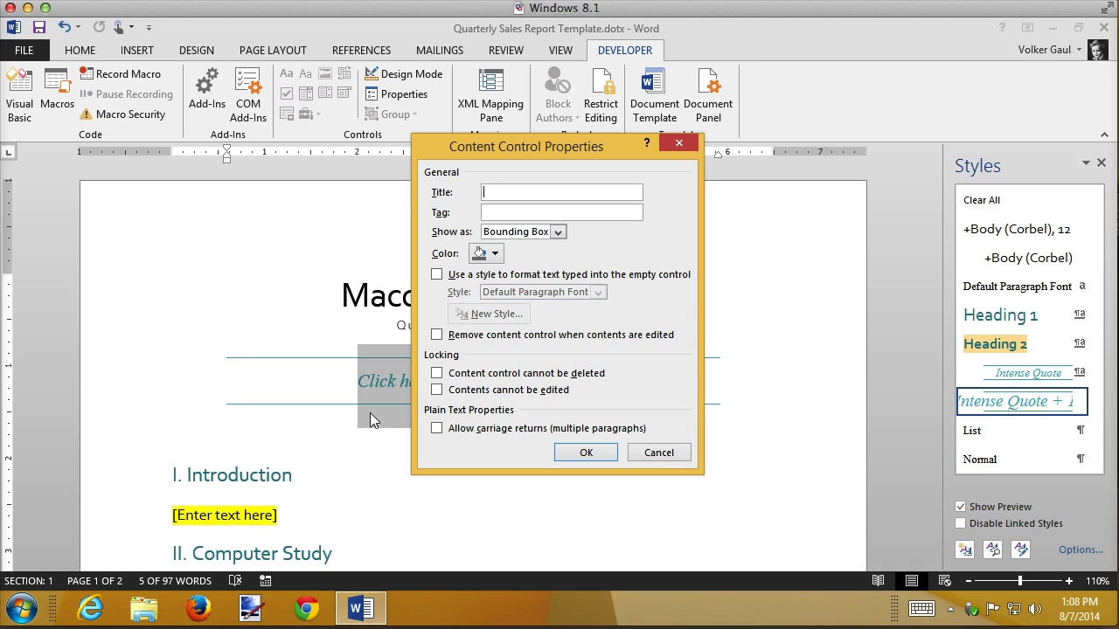
click(499, 198)
text(Quarter)
click(531, 382)
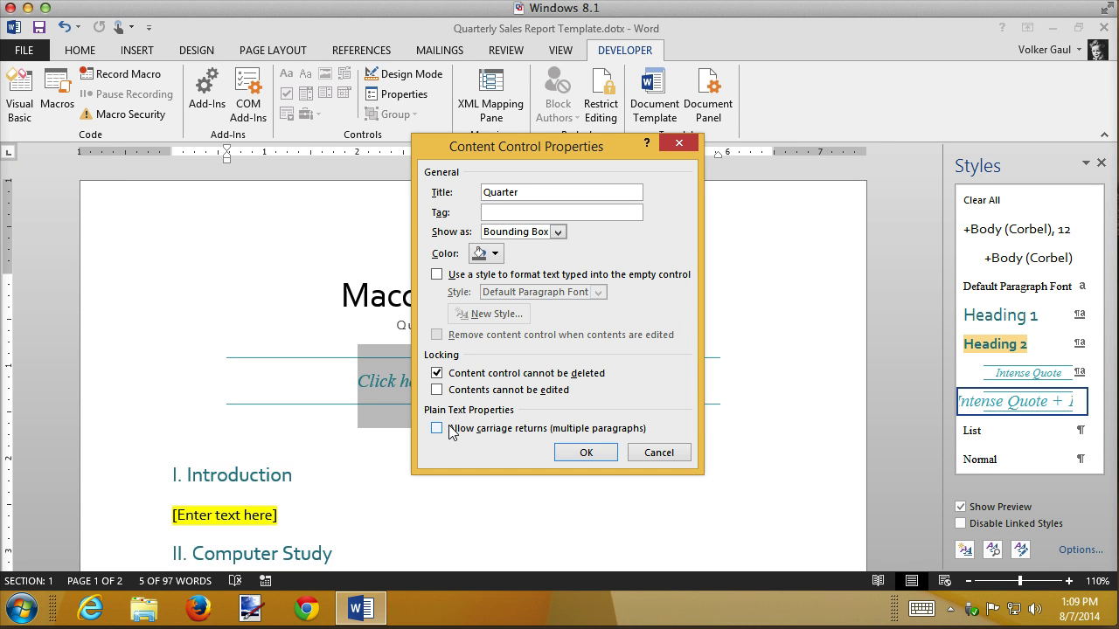
click(607, 448)
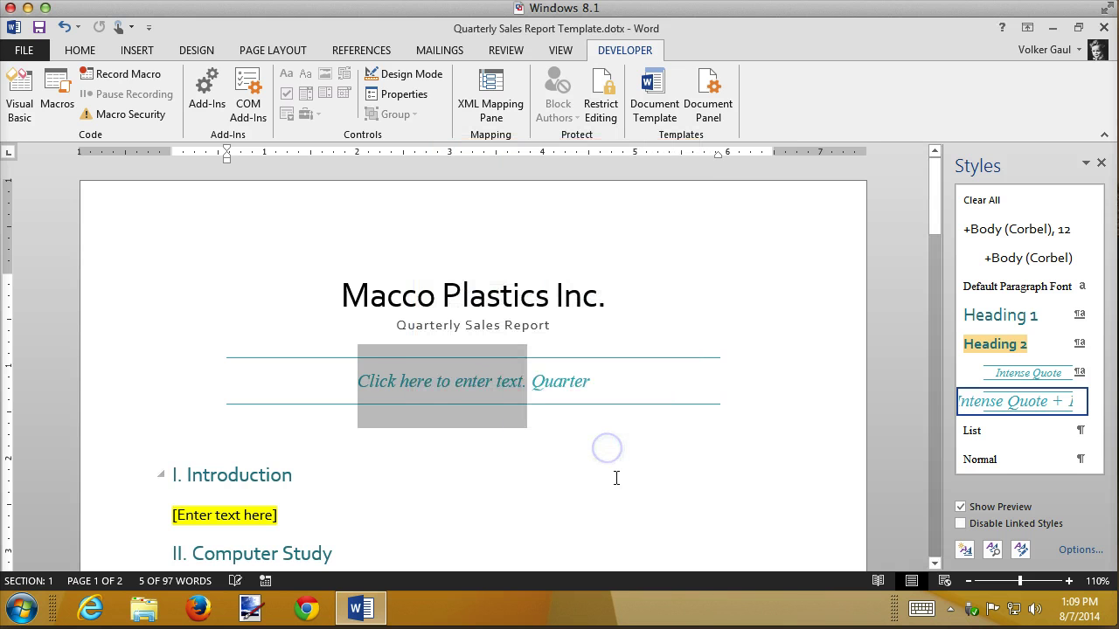
click(434, 365)
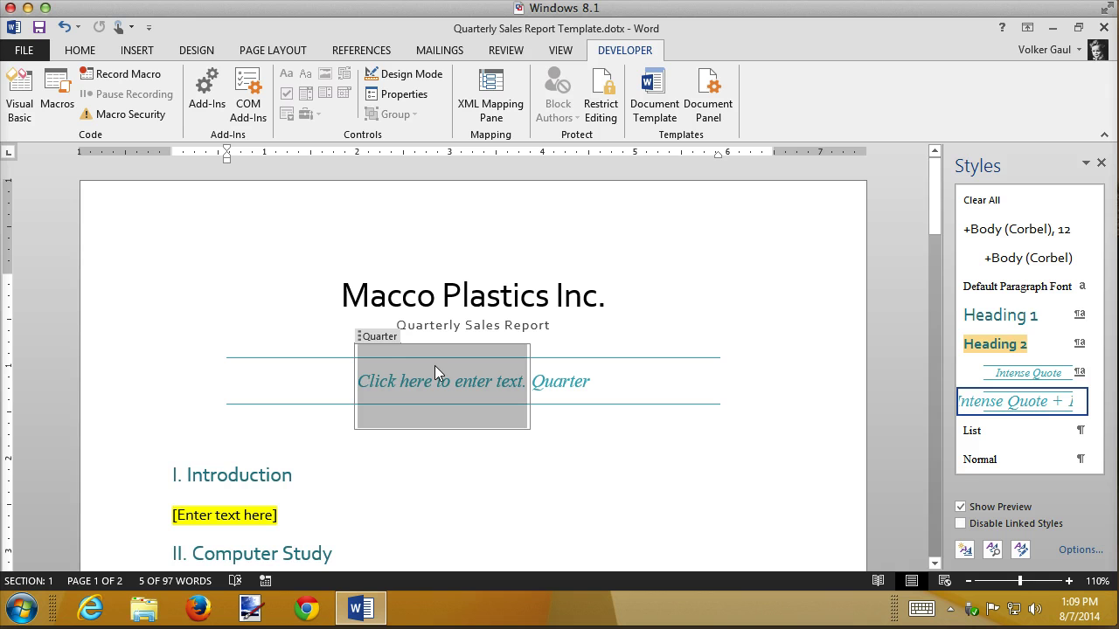
click(377, 339)
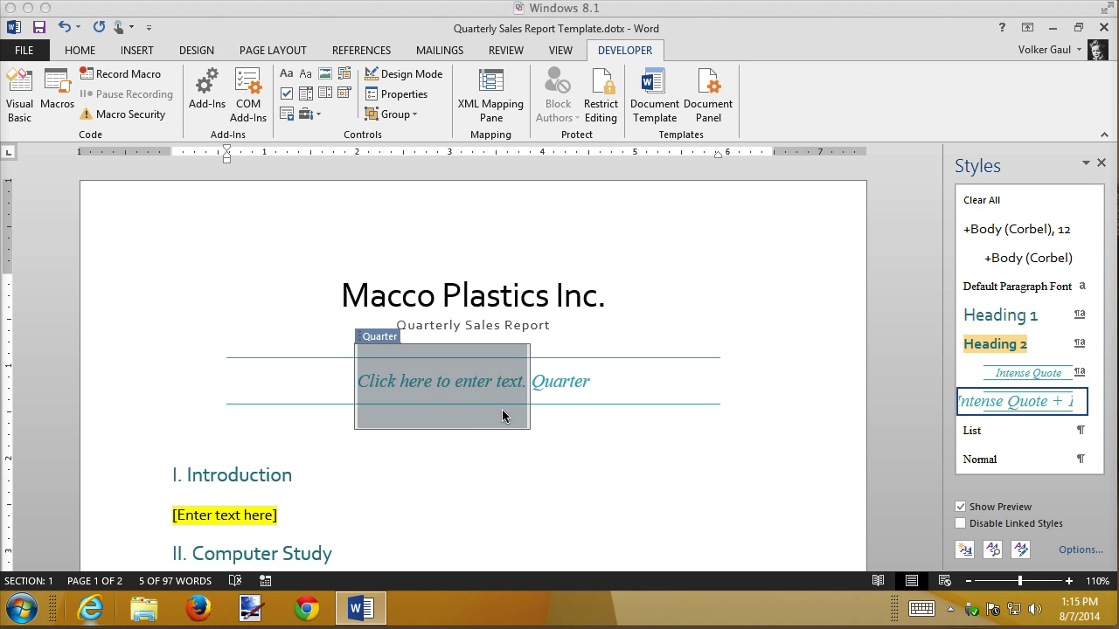
click(430, 385)
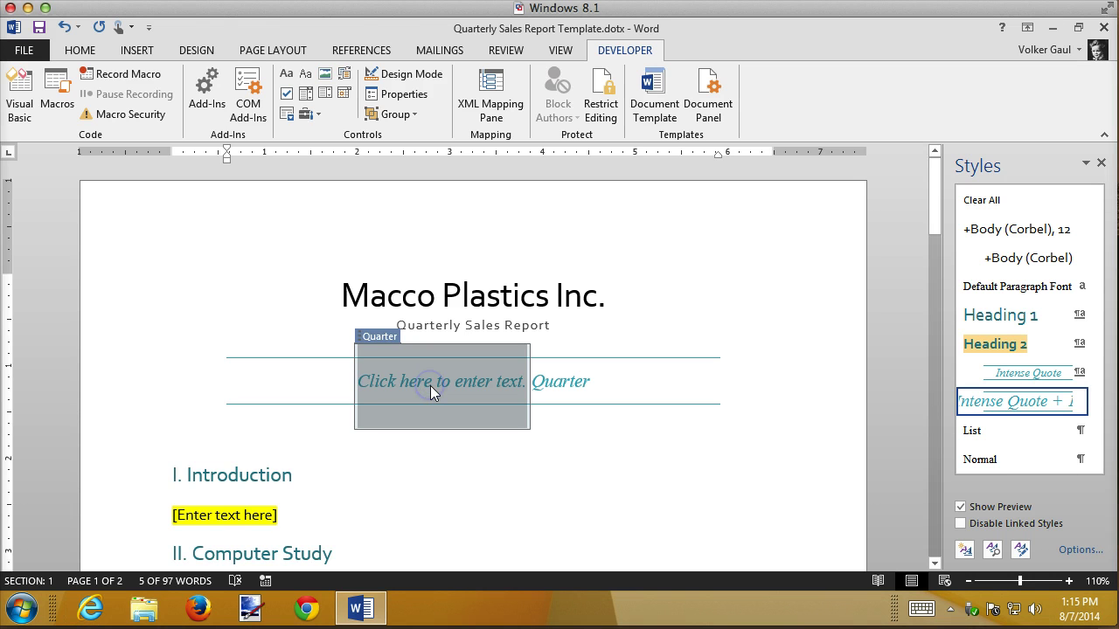
text(Volker)
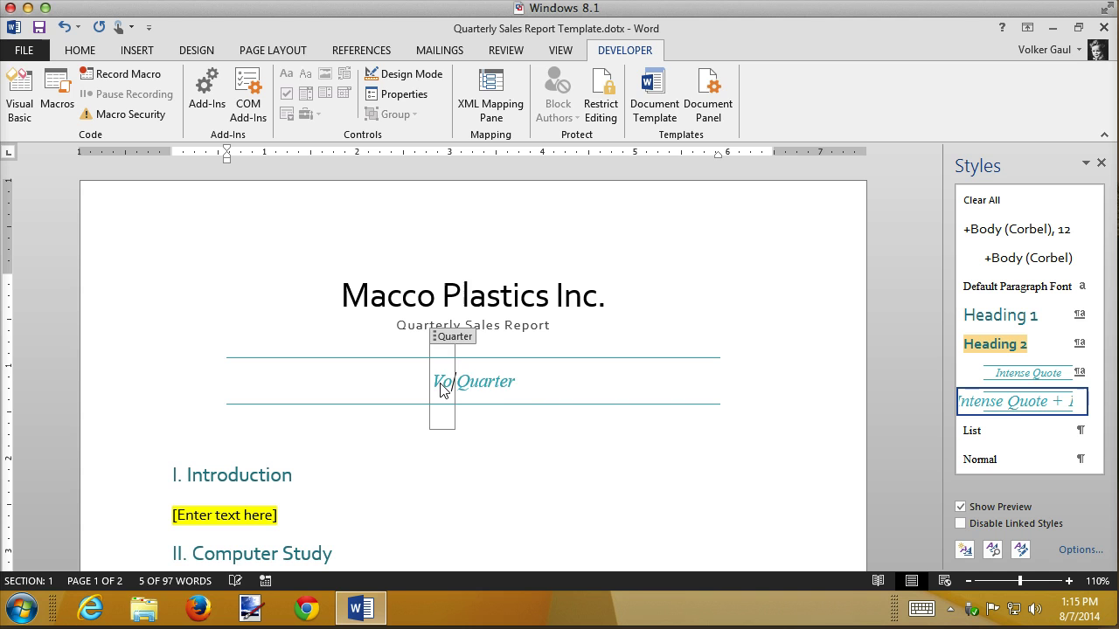
key(BackSpace)
key(BackSpace)
key(BackSpace)
key(BackSpace)
key(BackSpace)
key(BackSpace)
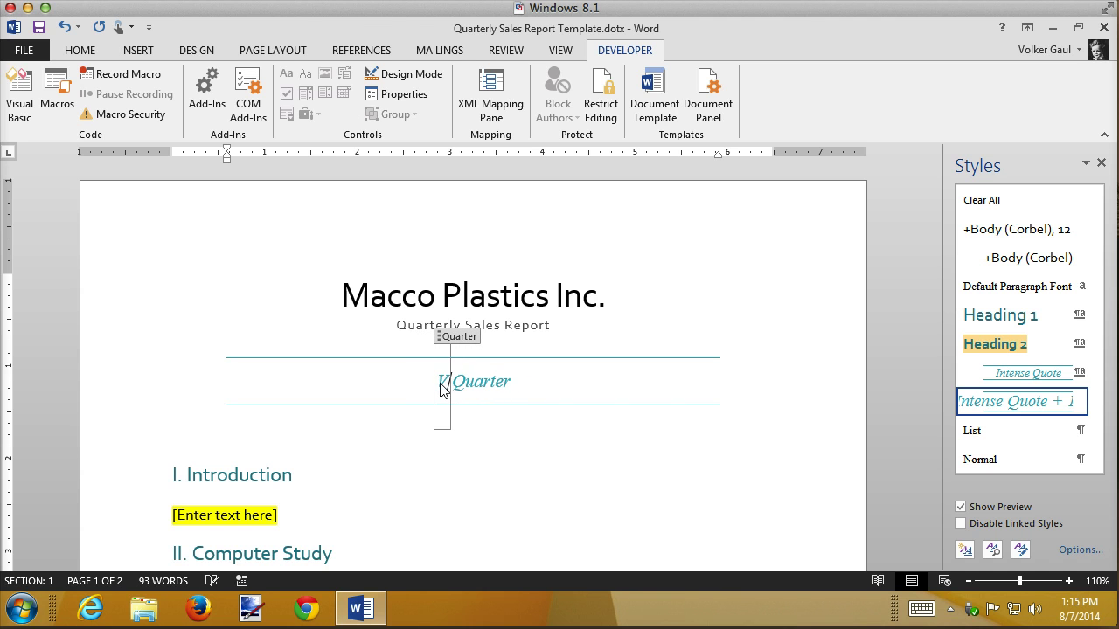
Fill in the Quarter content control with the text "Second"
text(Second)
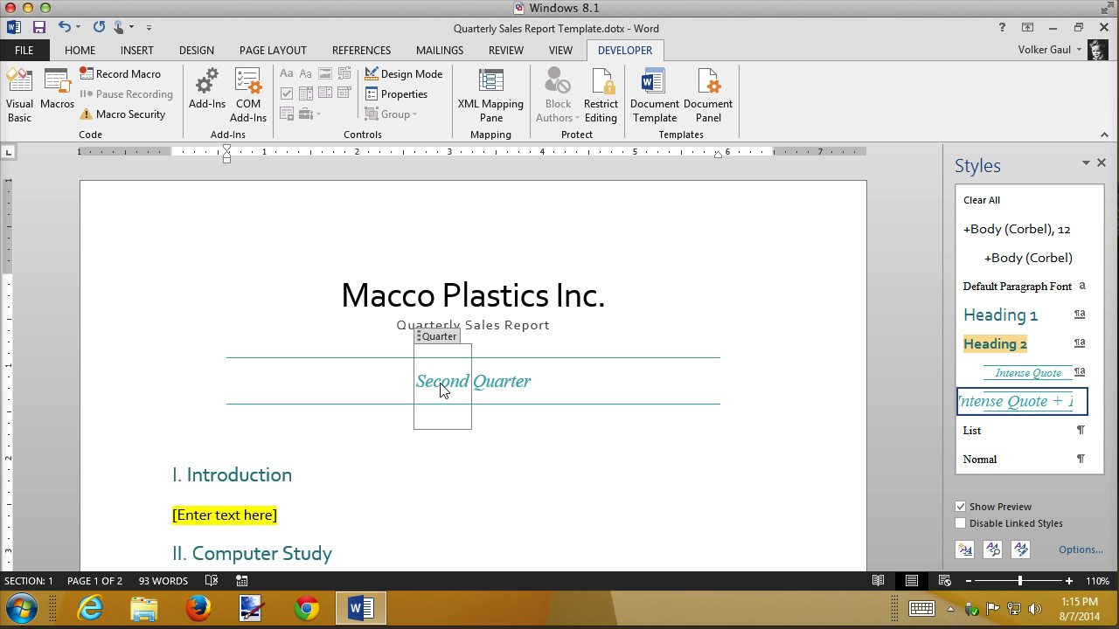
Clear the entry "Second" from the Quarter content control below the report title
click(577, 454)
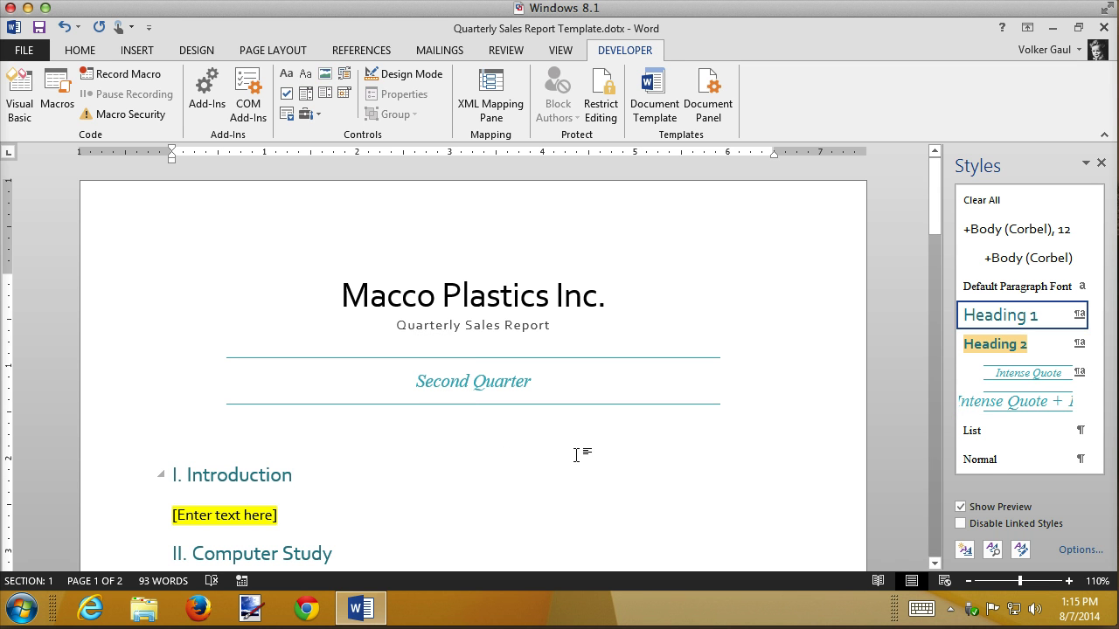
click(447, 381)
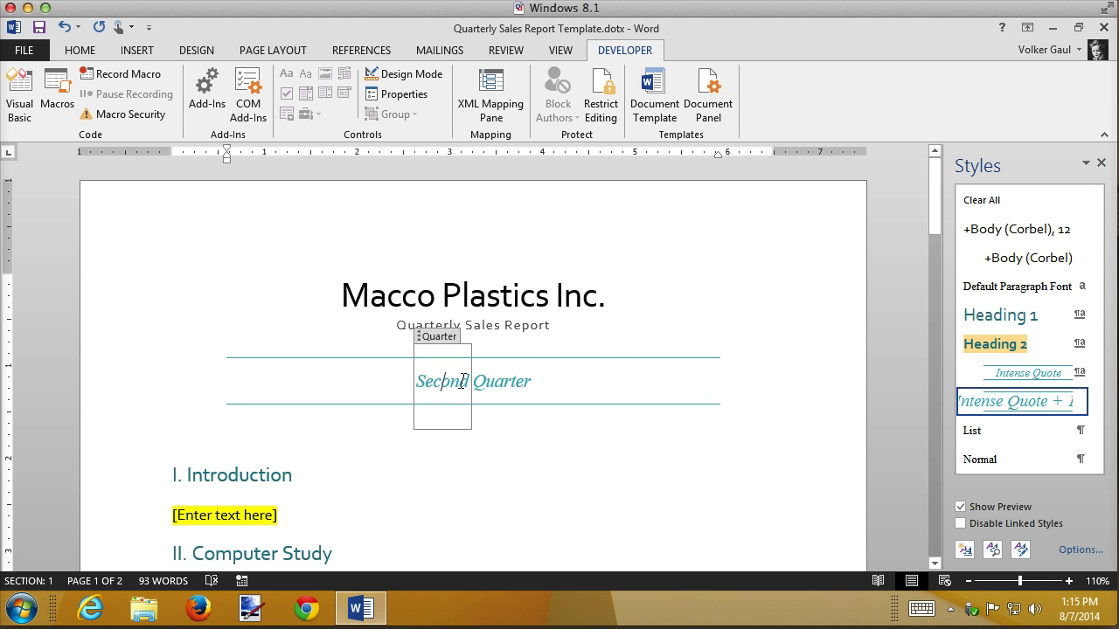
drag(467, 381, 412, 384)
key(Delete)
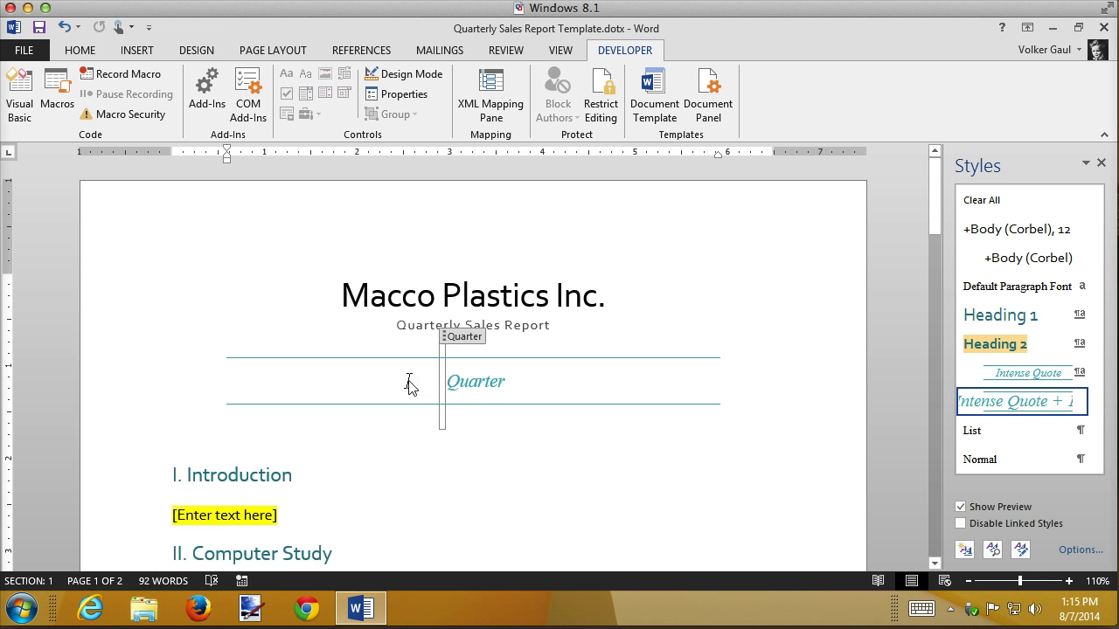
click(524, 517)
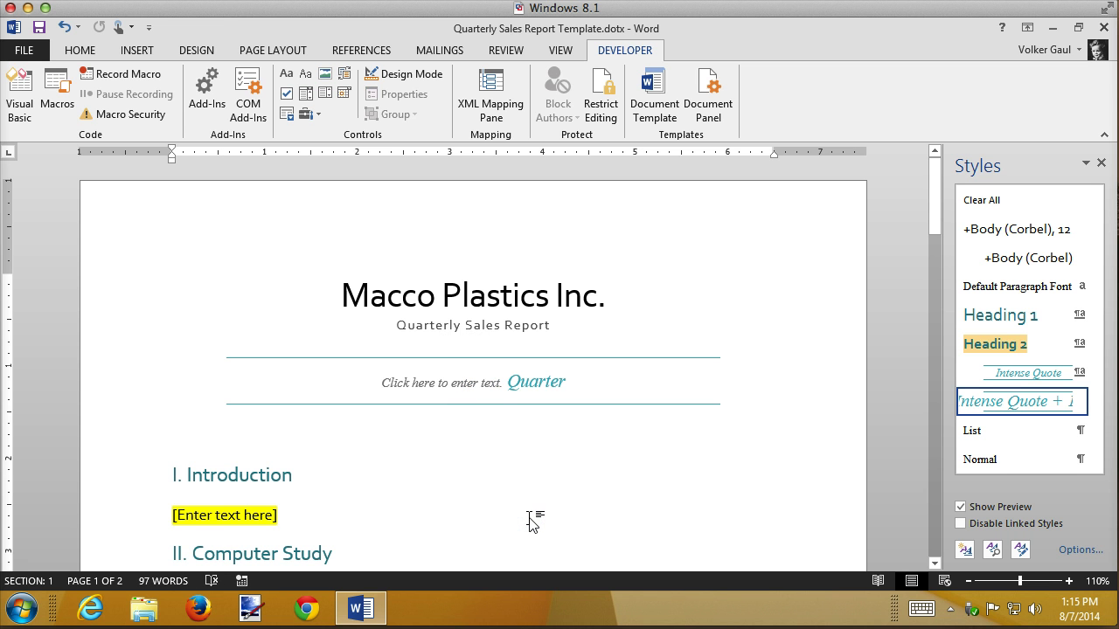
Apply the larger Intense Quote variant to the placeholder text of the whole Quarter content control
click(387, 381)
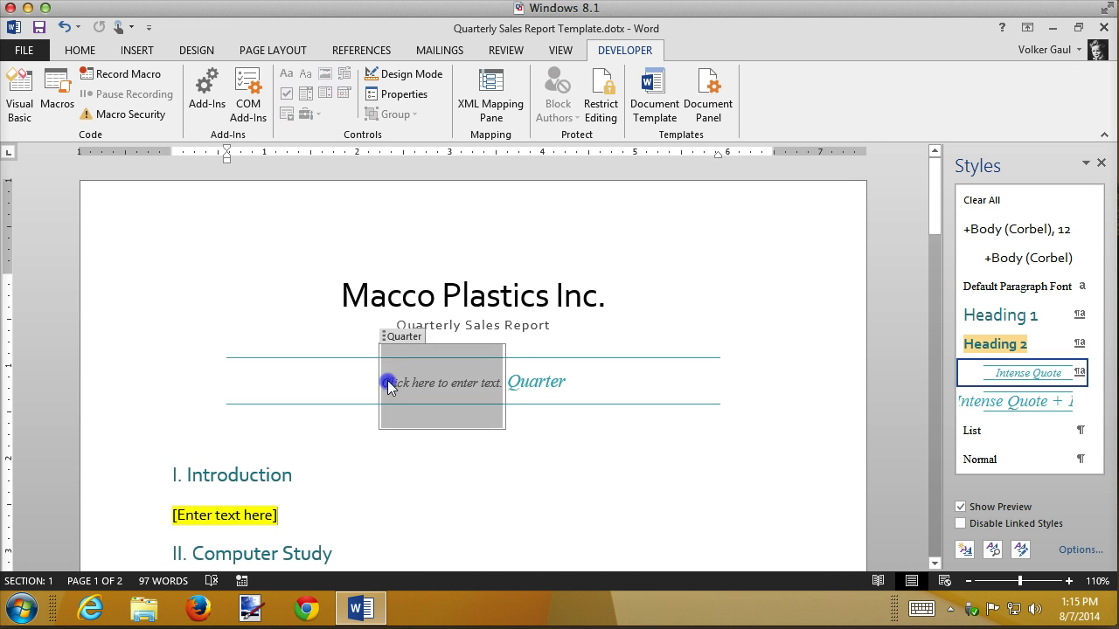
click(399, 336)
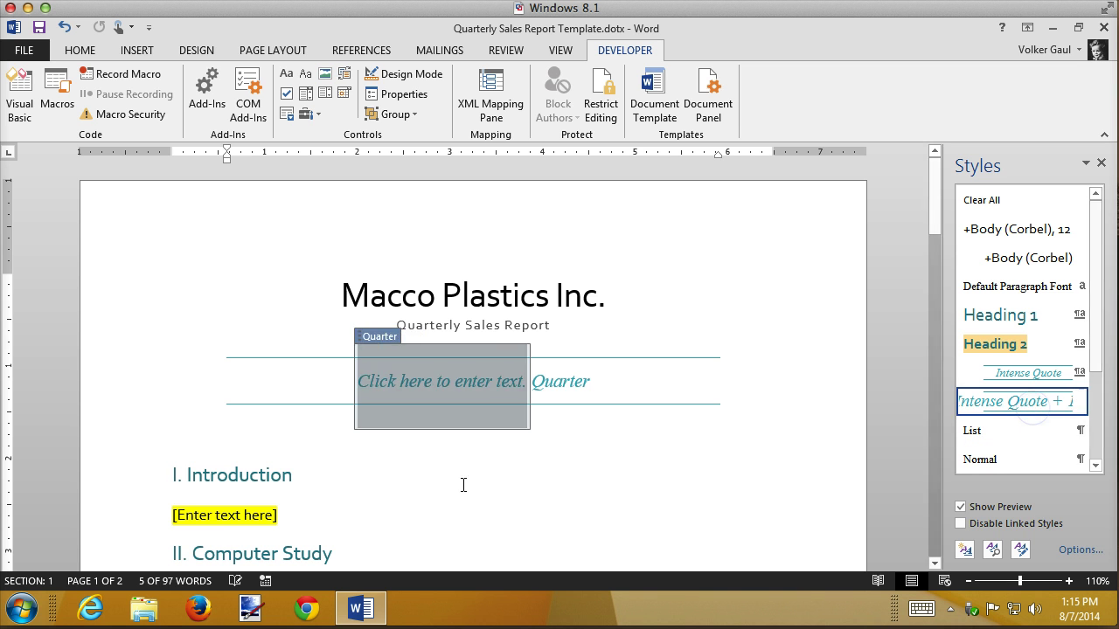
click(434, 485)
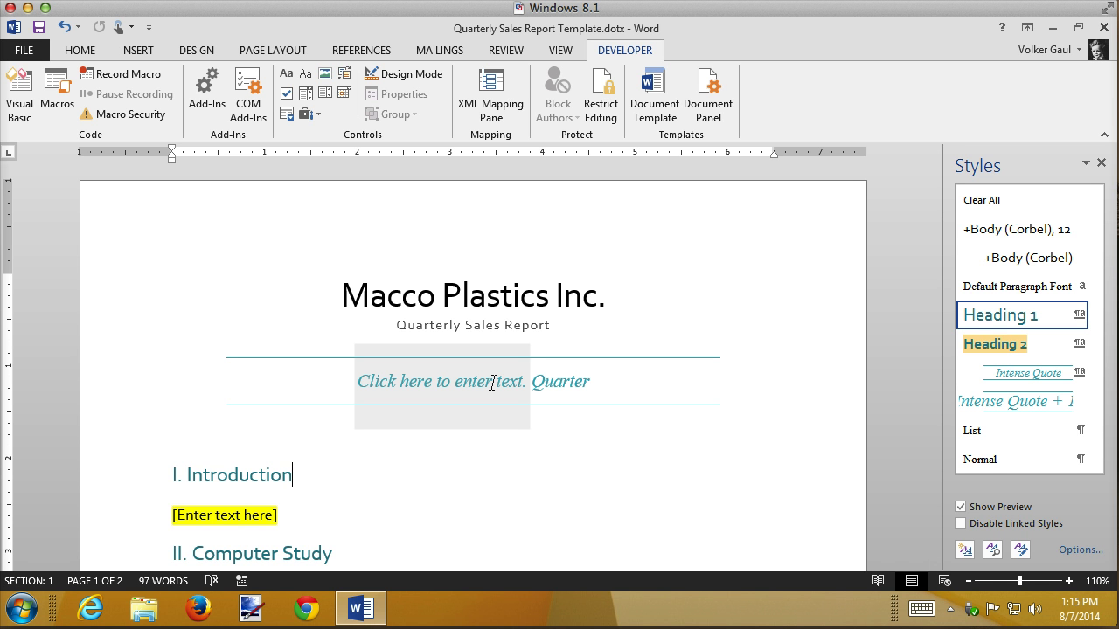
Turn on Design Mode and replace the Quarter content control's placeholder text with "Enter quarter"
click(445, 349)
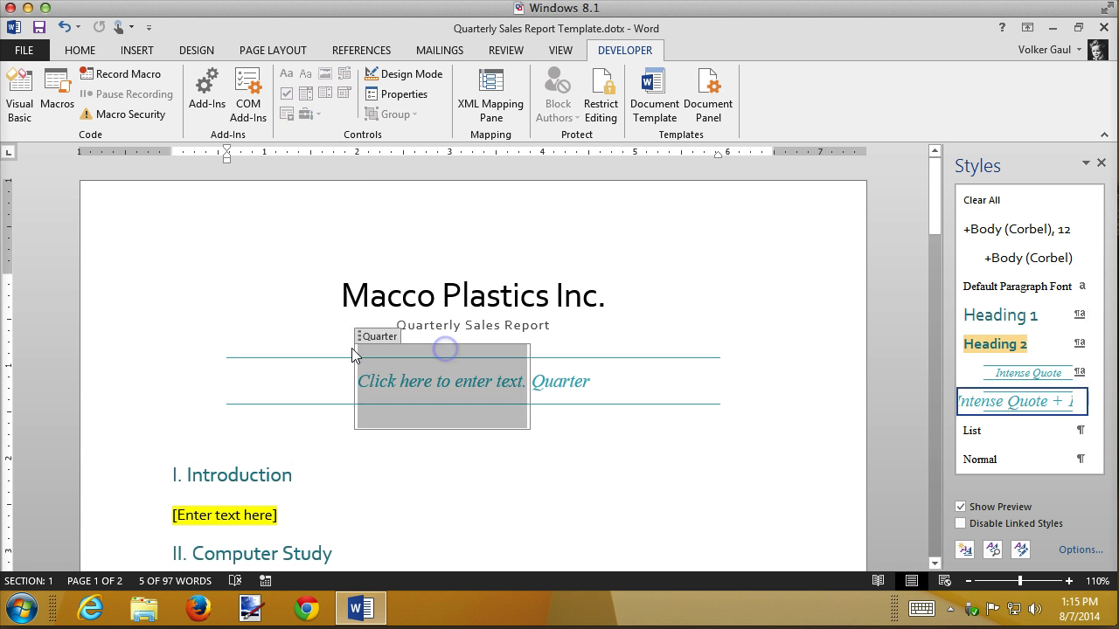
click(409, 73)
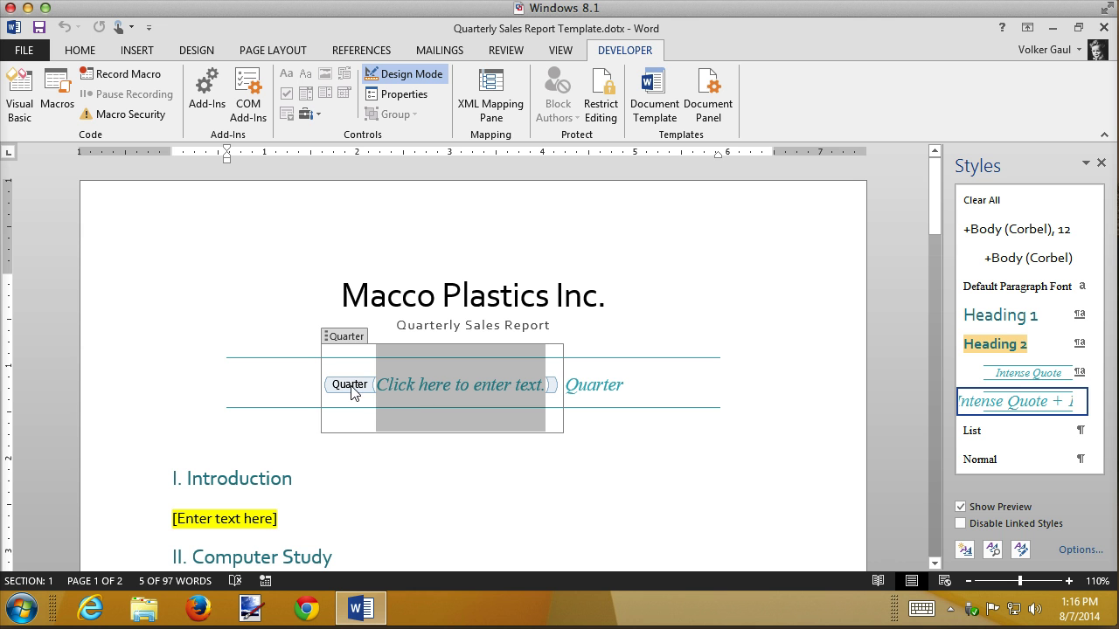
click(428, 384)
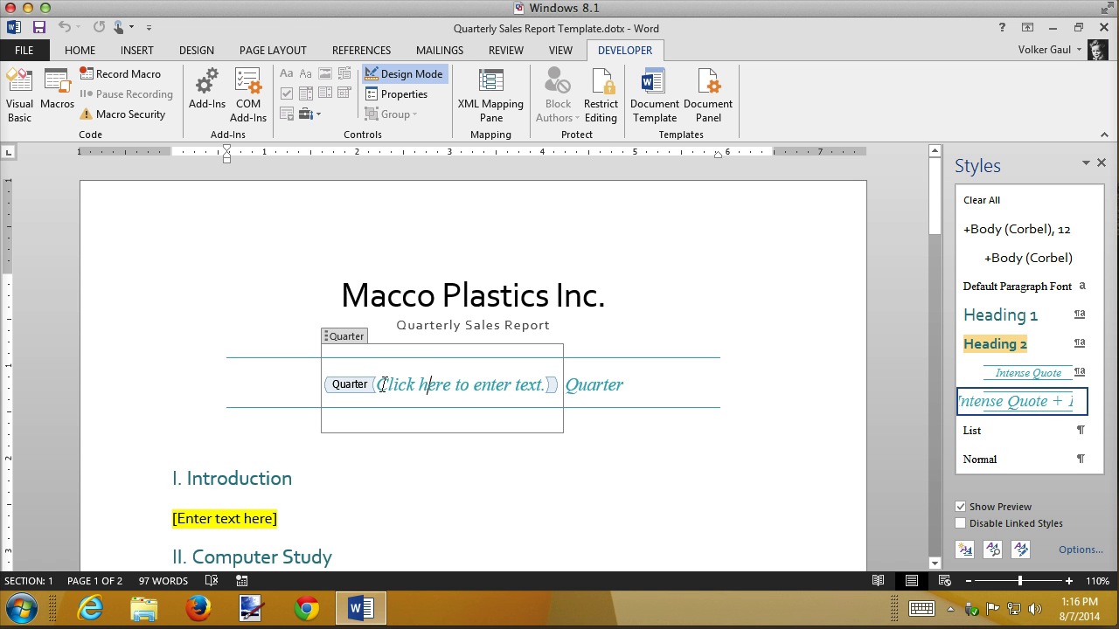
drag(381, 385, 549, 384)
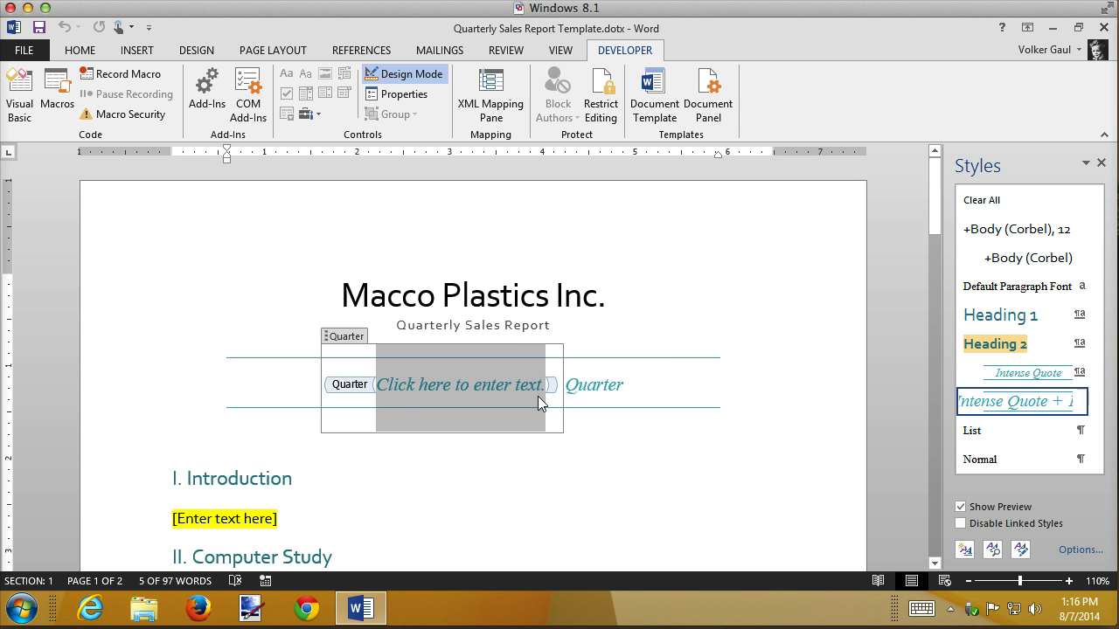
text(Enter quarter)
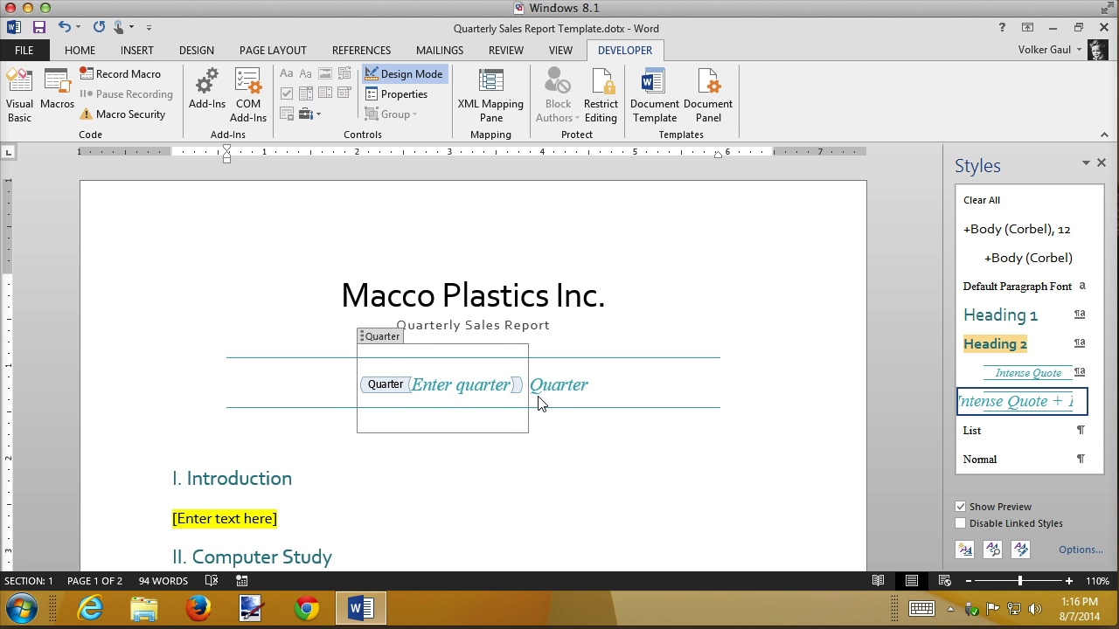
Highlight the "Enter quarter" placeholder text in yellow and turn Design Mode off
key(shift+Left)
key(shift+Left)
key(shift+Left)
key(shift+Left)
key(shift+Left)
key(shift+Left)
key(shift+Left)
key(shift+Left)
key(shift+Left)
key(shift+Left)
key(shift+Left)
key(shift+Left)
key(shift+Left)
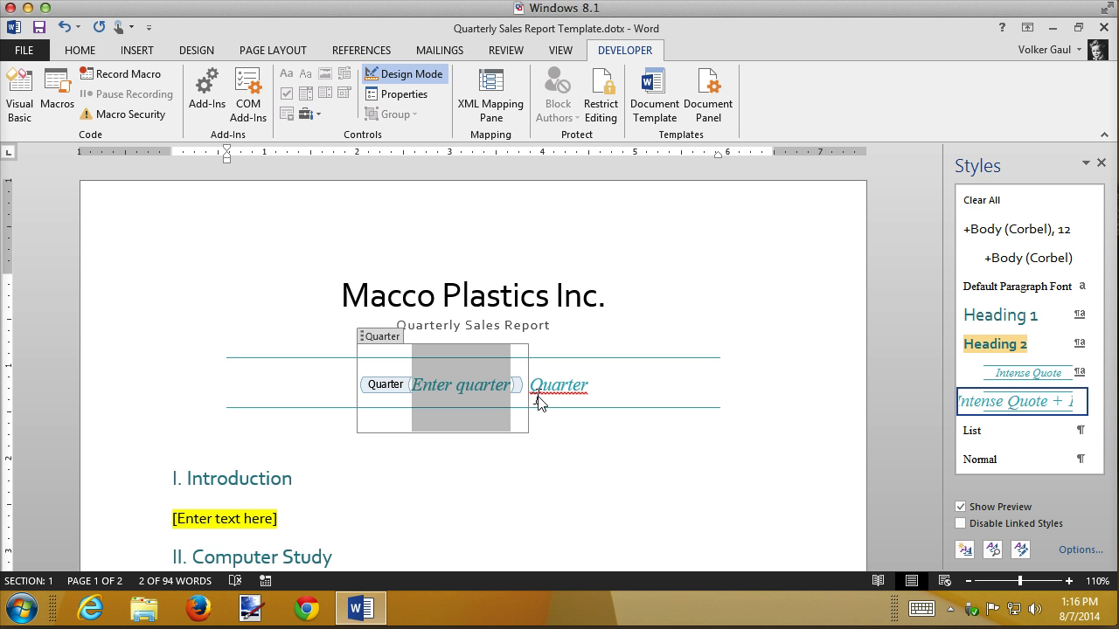
click(82, 51)
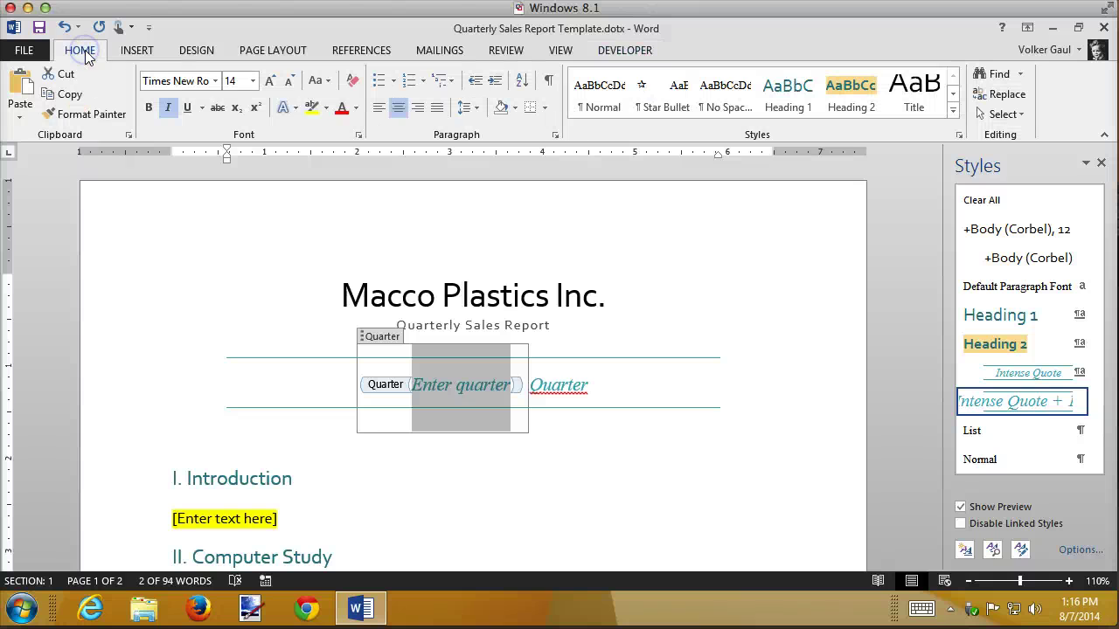
click(311, 107)
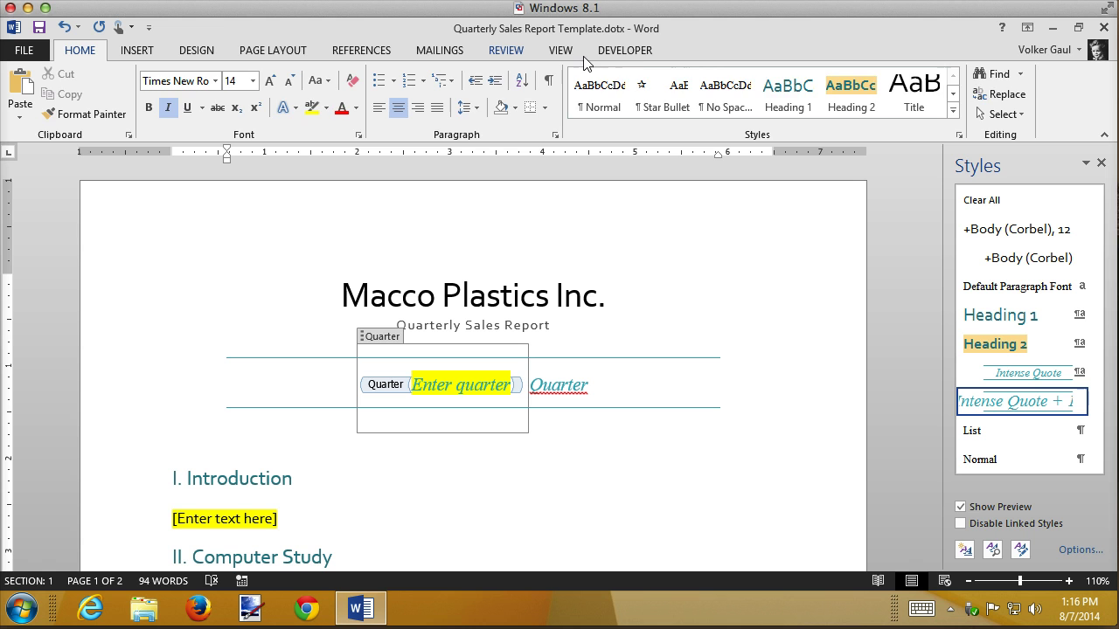
click(624, 50)
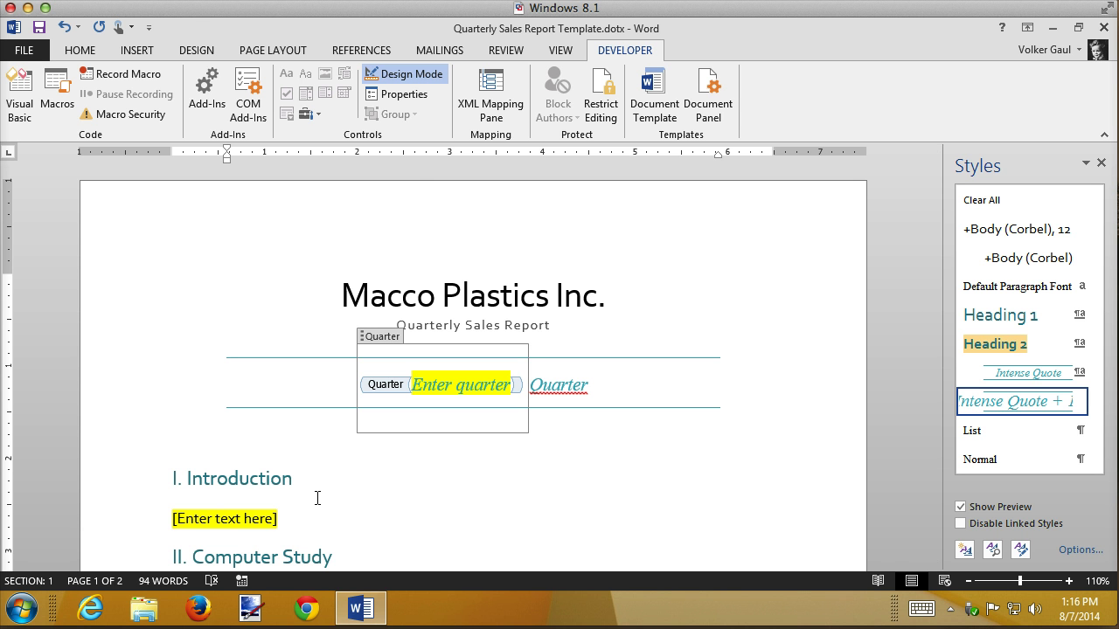
click(406, 77)
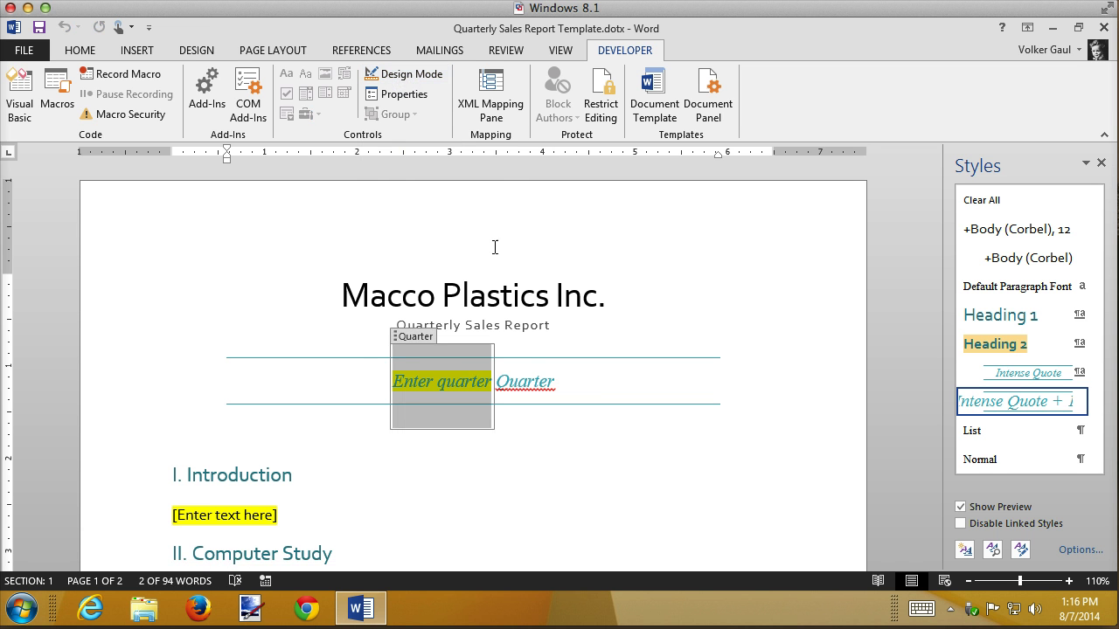
click(584, 486)
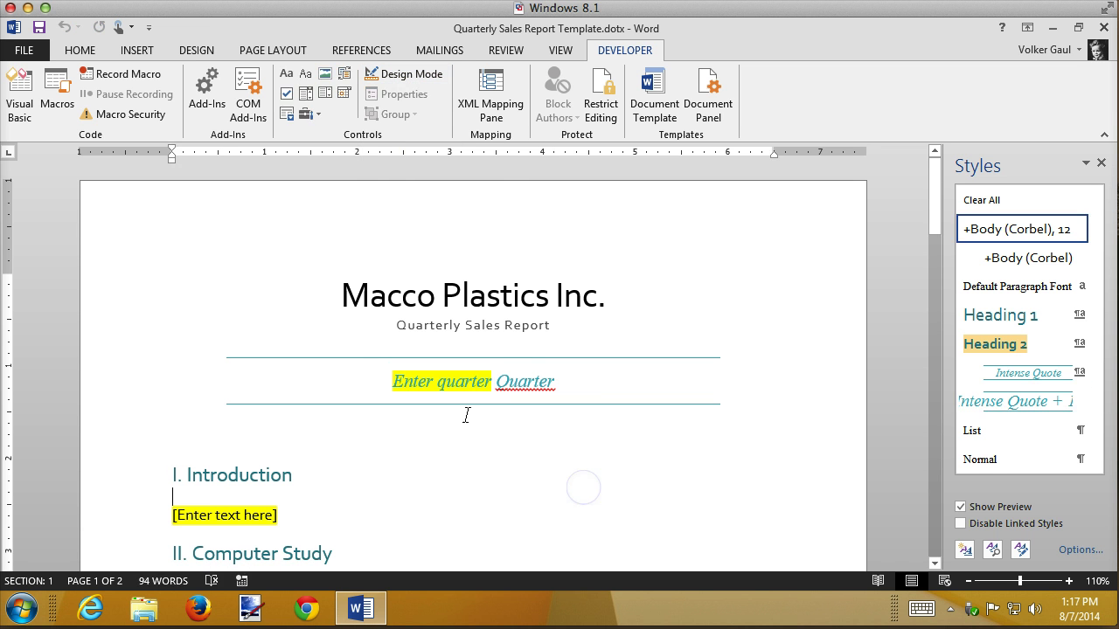
Test the Quarter content control by filling in "Second", and undo the entry
click(457, 385)
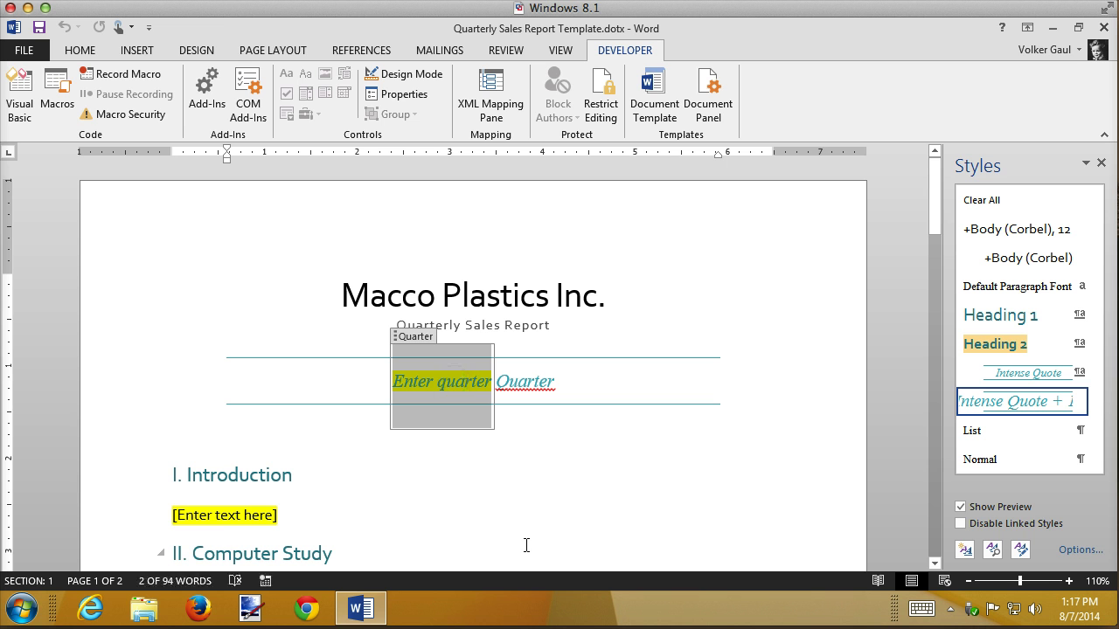
text(Second)
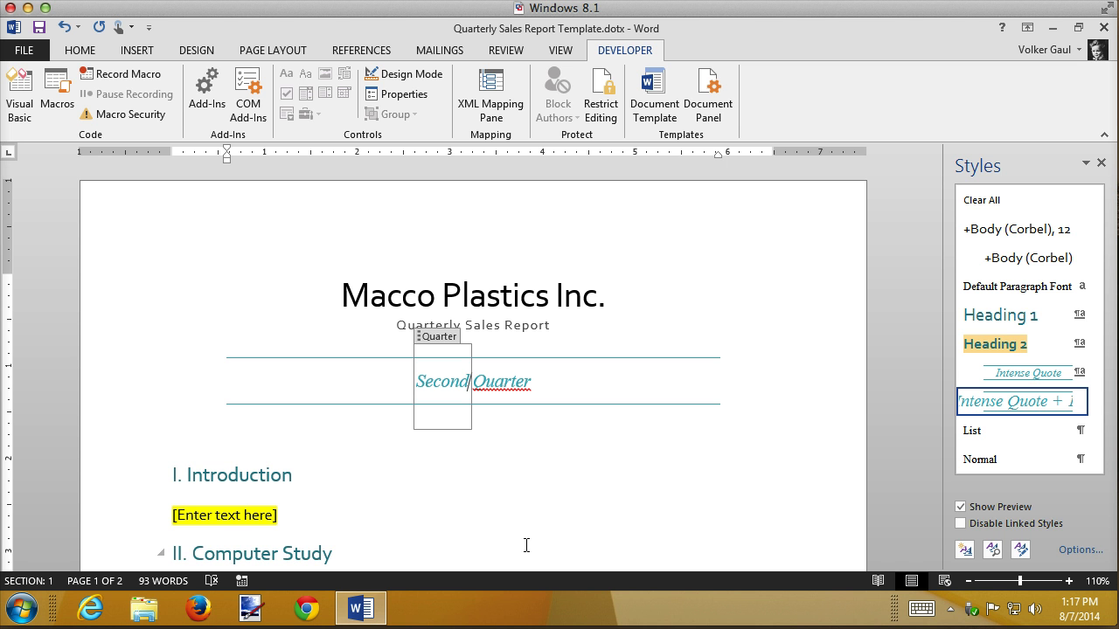
key(ctrl+z)
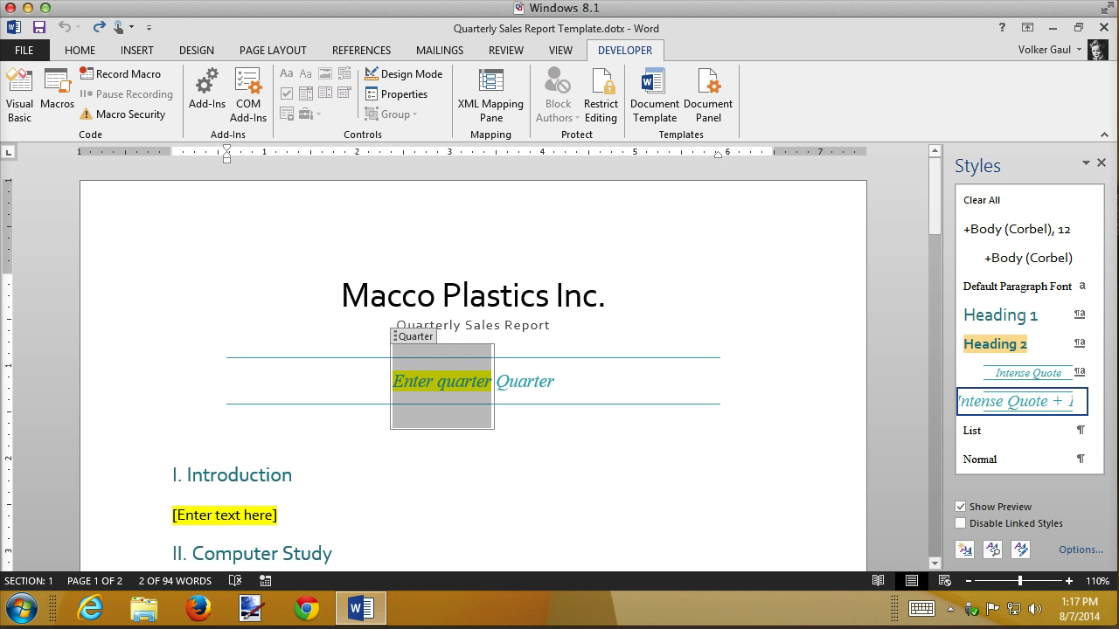
click(674, 500)
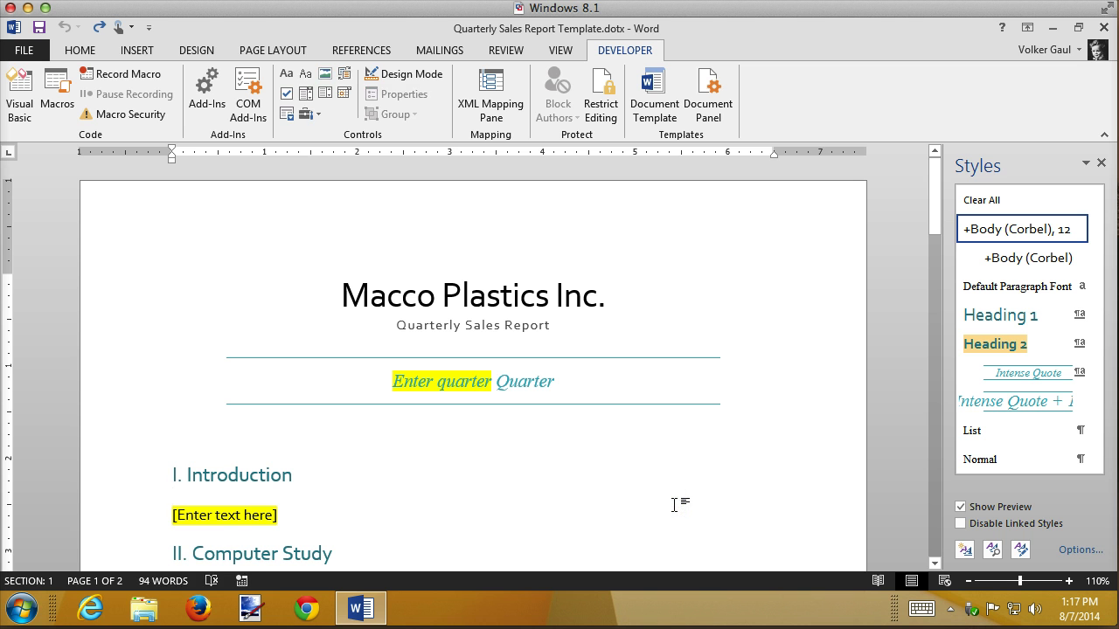
click(454, 386)
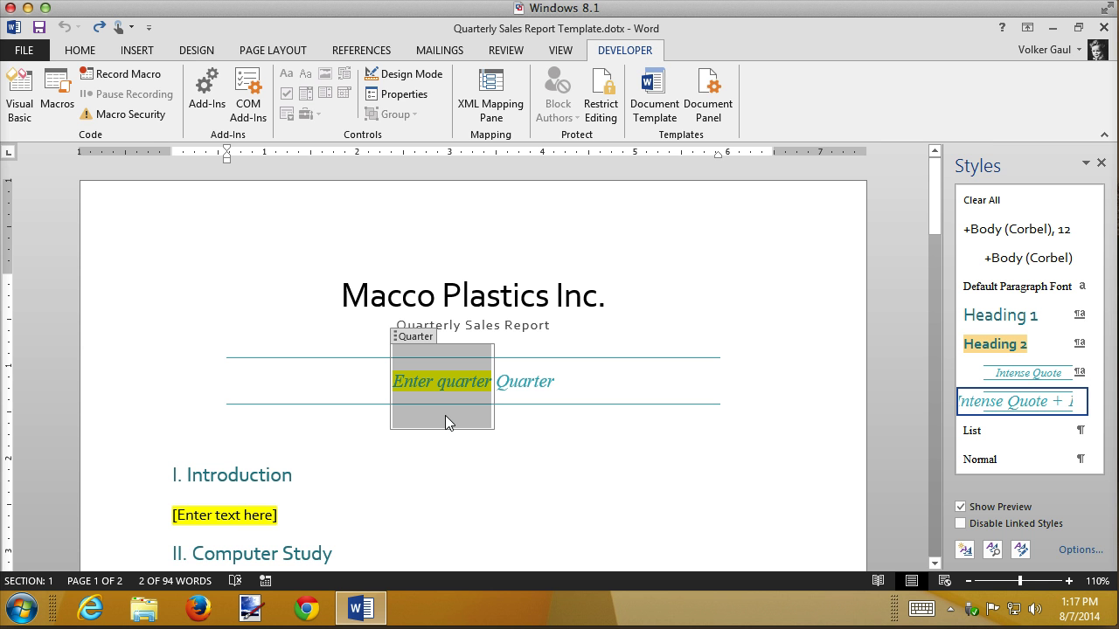
click(446, 474)
Replace the [Enter text here] placeholder under the I. Introduction heading with a rich text content control
scroll(501, 495, down, 1)
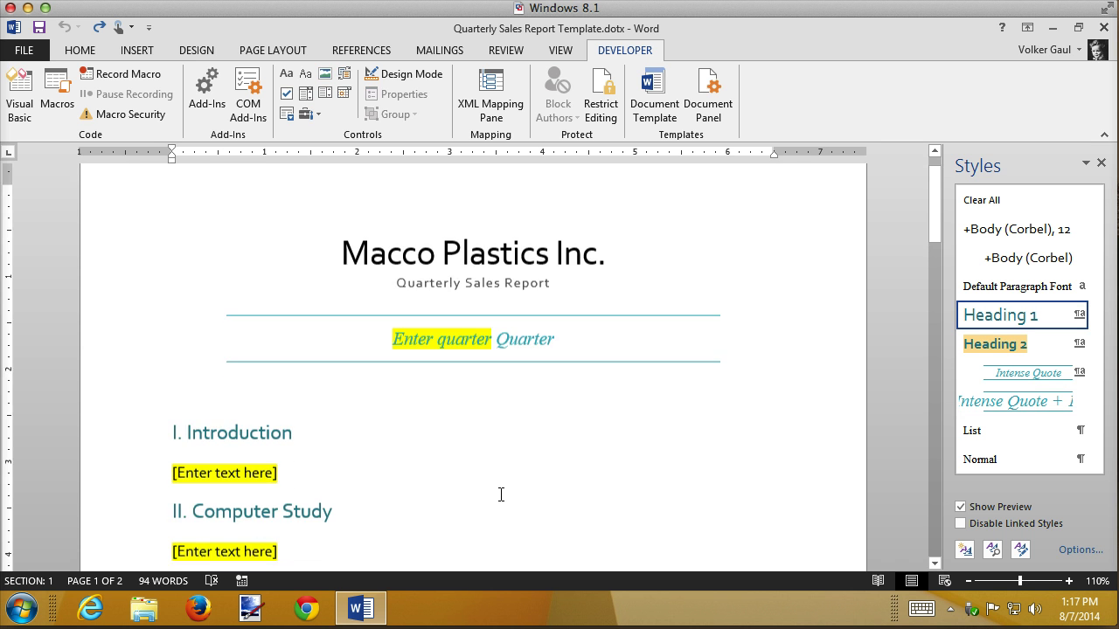
scroll(507, 489, down, 4)
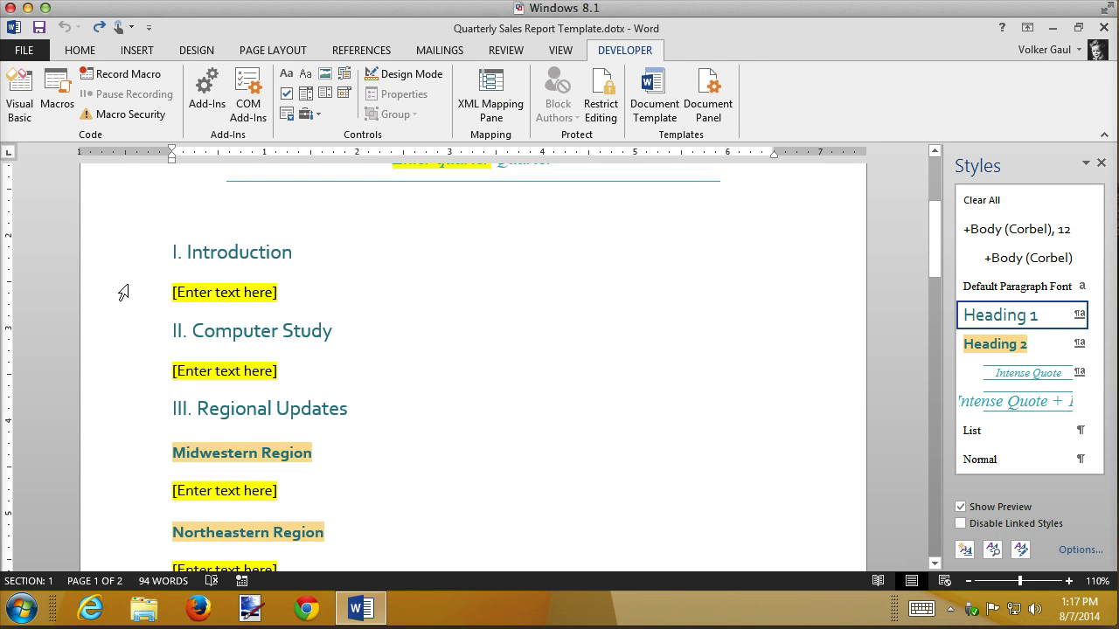
click(114, 299)
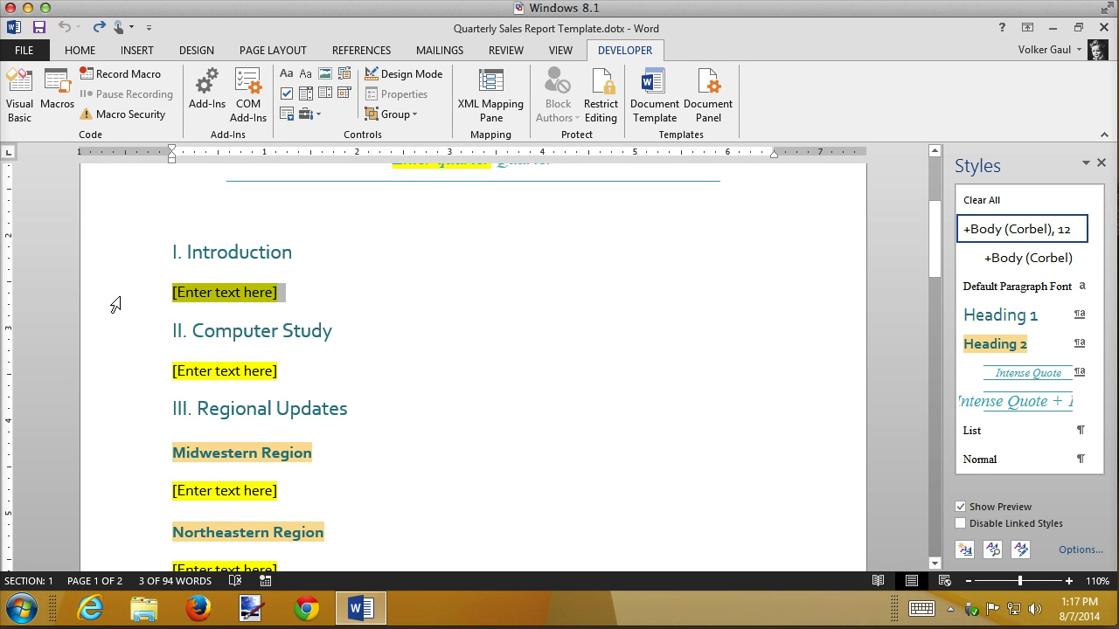
key(Delete)
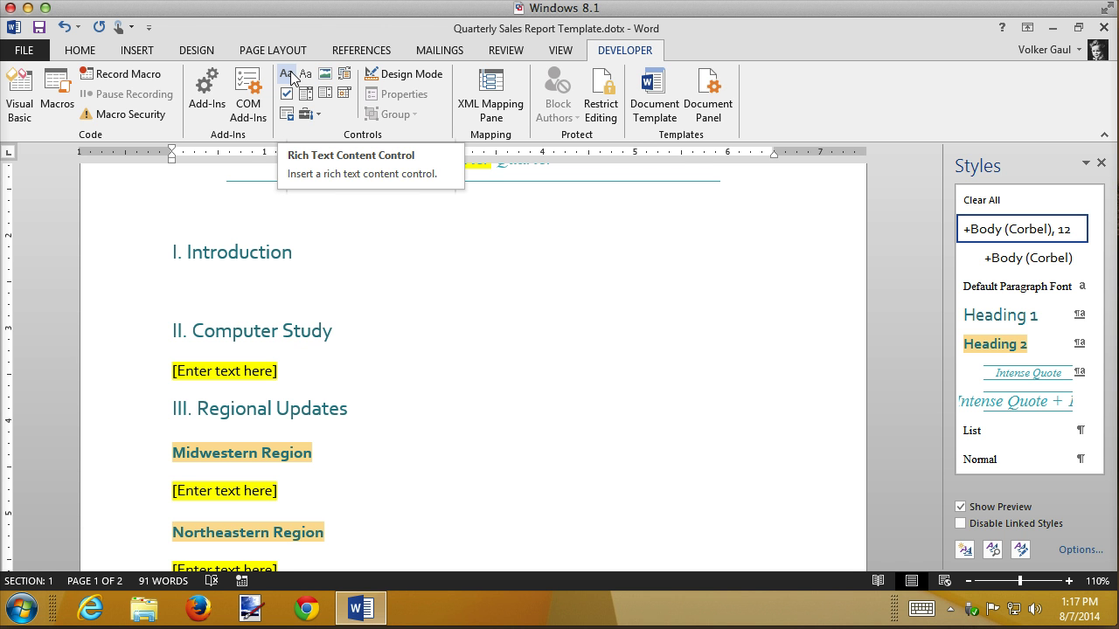
click(287, 75)
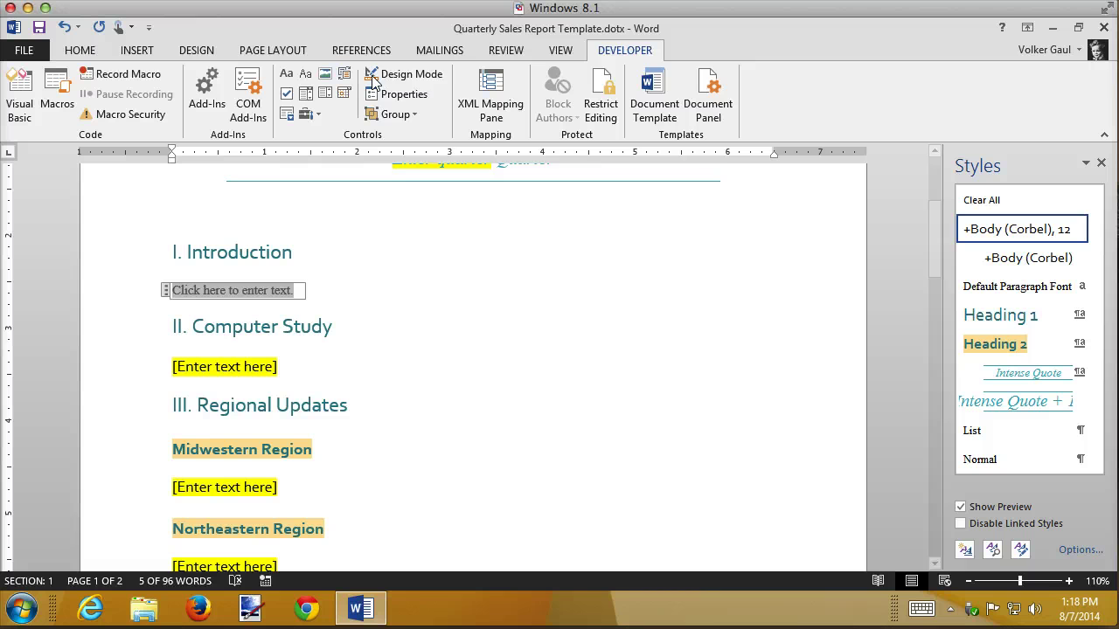
Set the title of the new rich text content control to Introduction
click(401, 94)
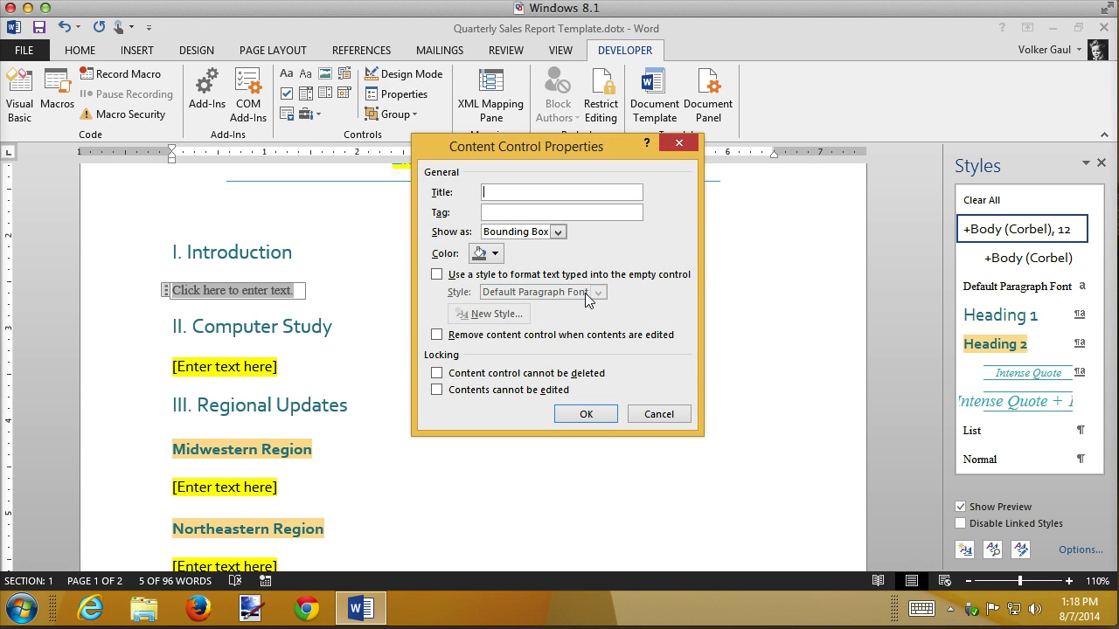
text(Introduction)
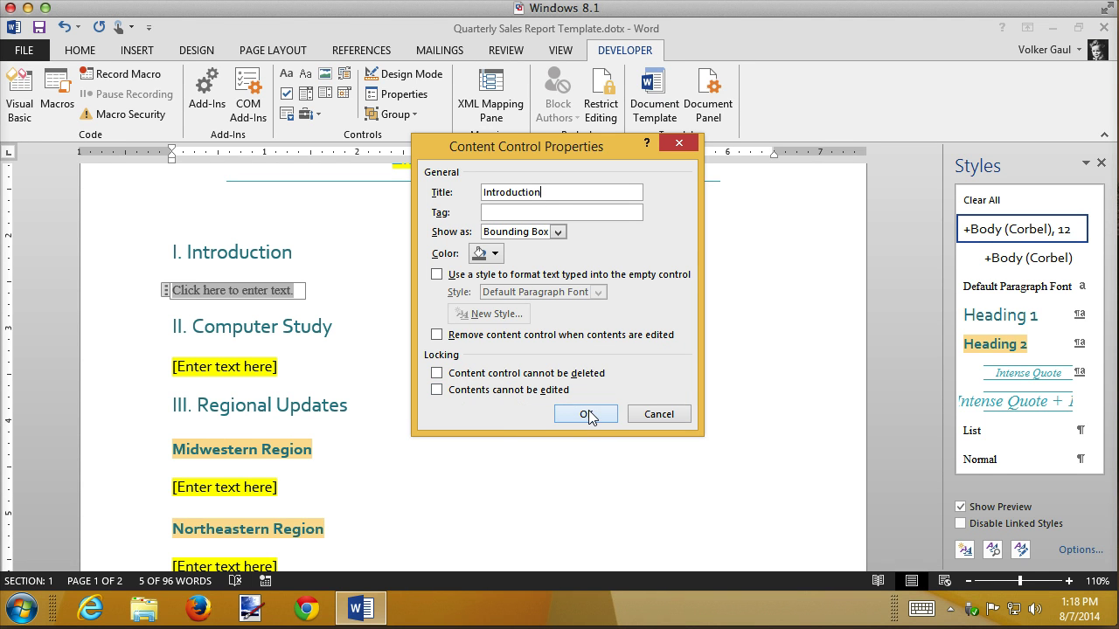
click(586, 414)
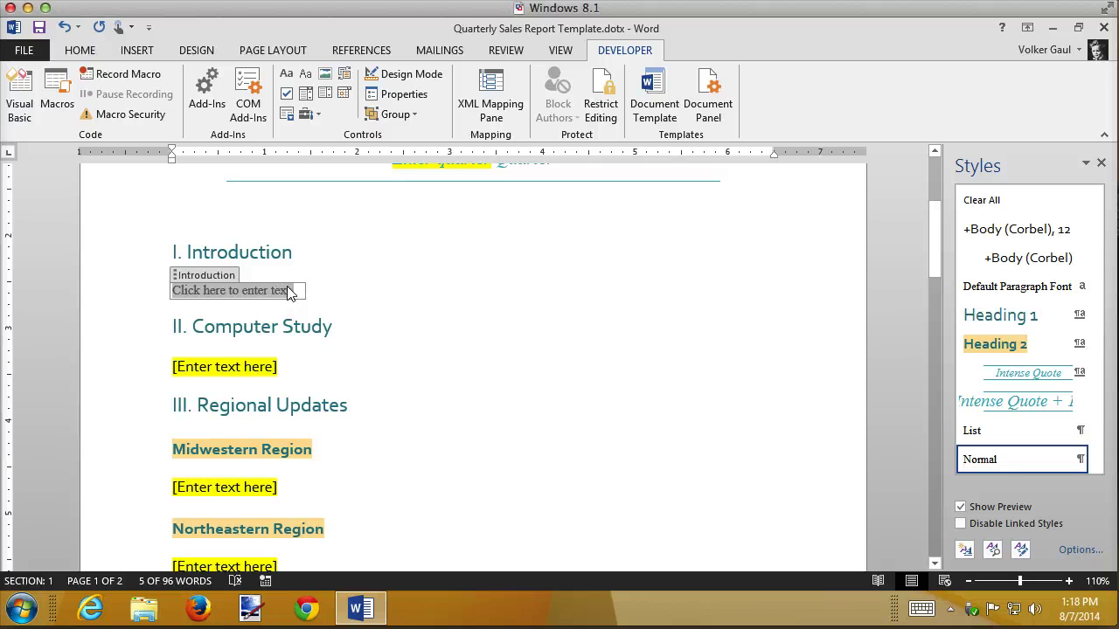
Turn on Design Mode and highlight the Introduction content control's placeholder text in yellow
click(389, 79)
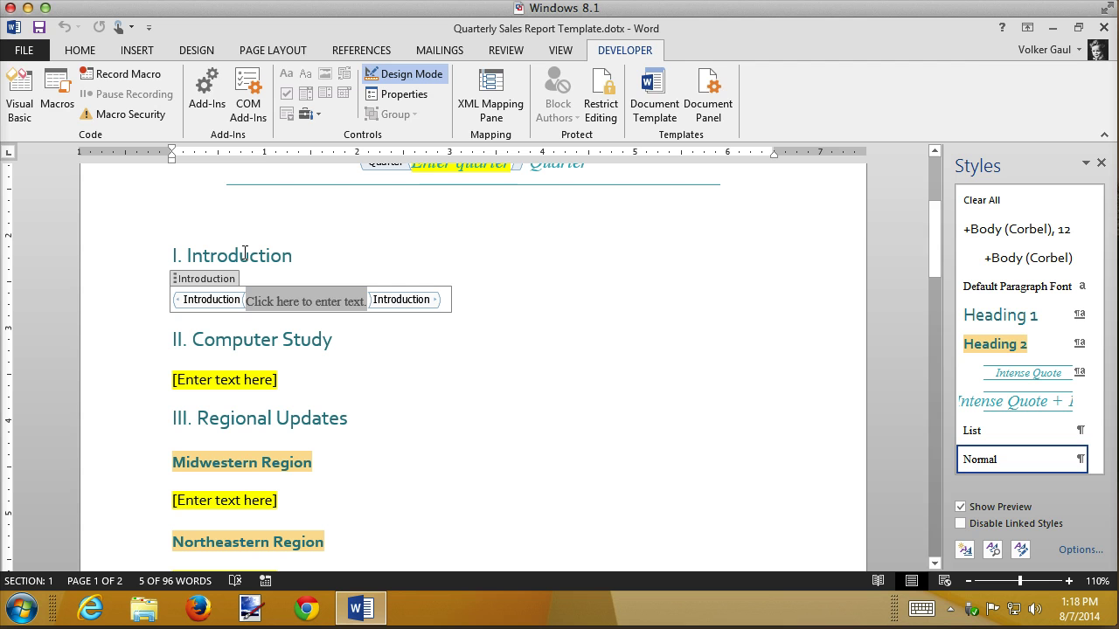
click(78, 52)
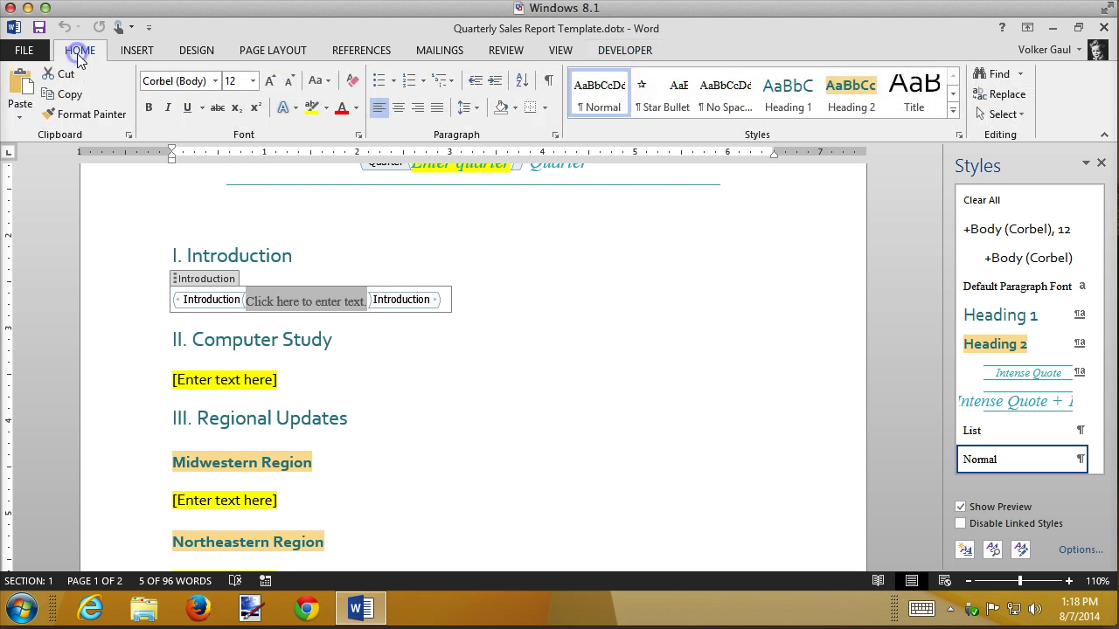
click(312, 108)
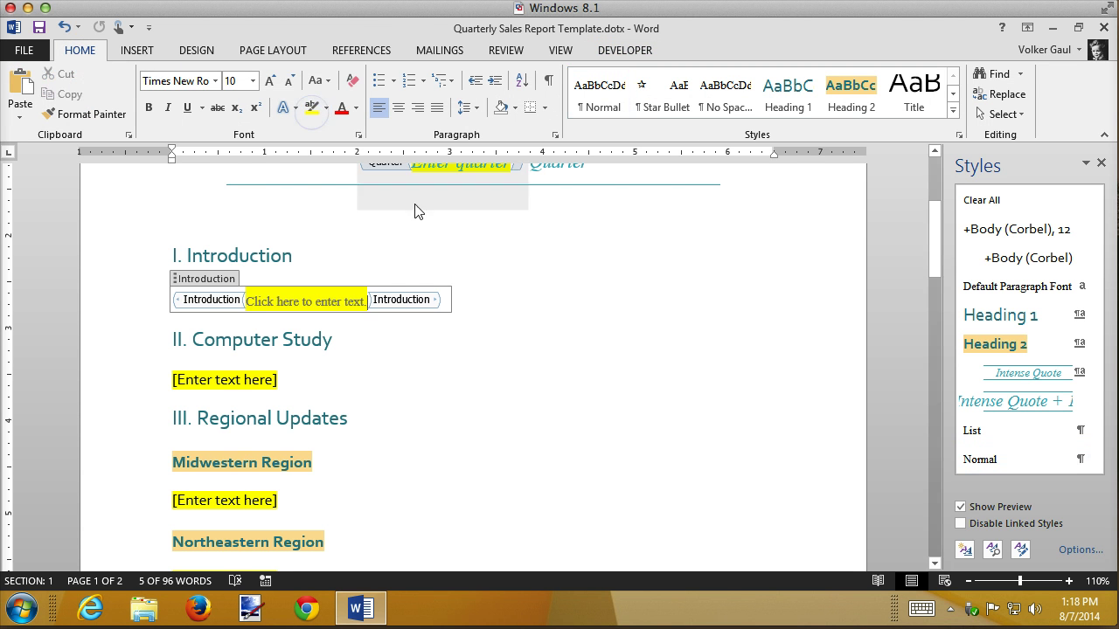
click(614, 50)
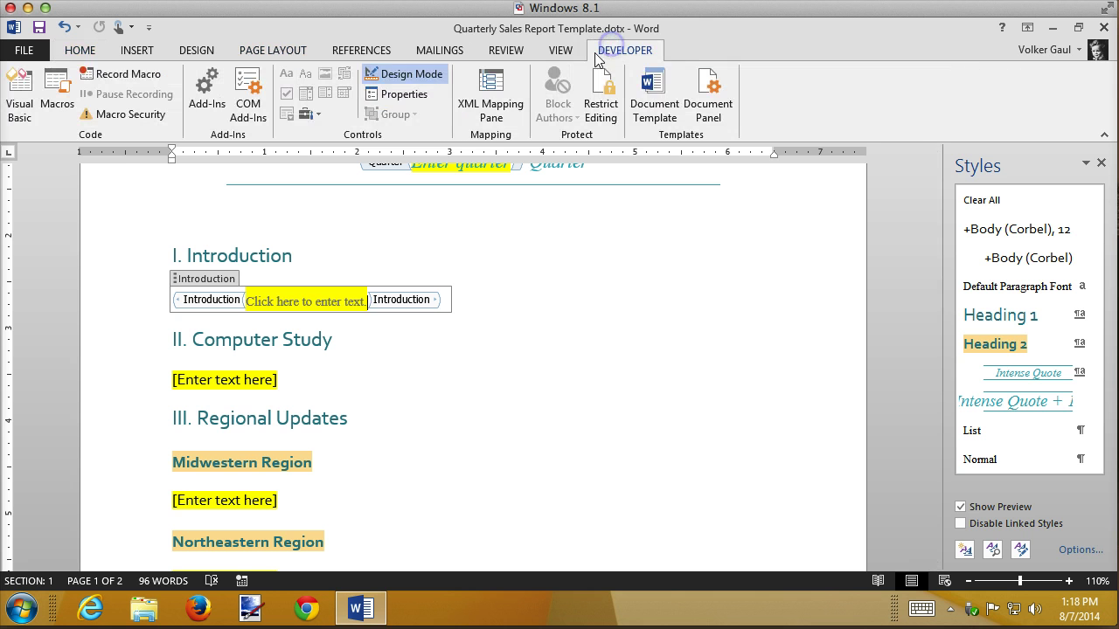
Turn off Design Mode and leave the Introduction content control
click(410, 74)
click(431, 306)
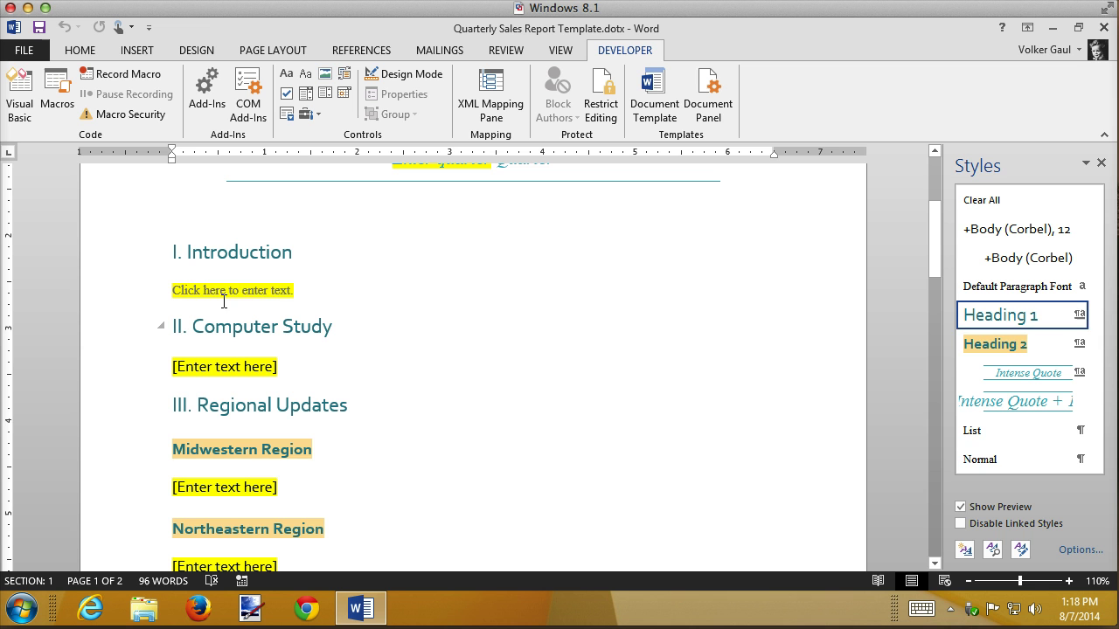
Test the Introduction content control by entering some sample text, and undo the entry
click(249, 290)
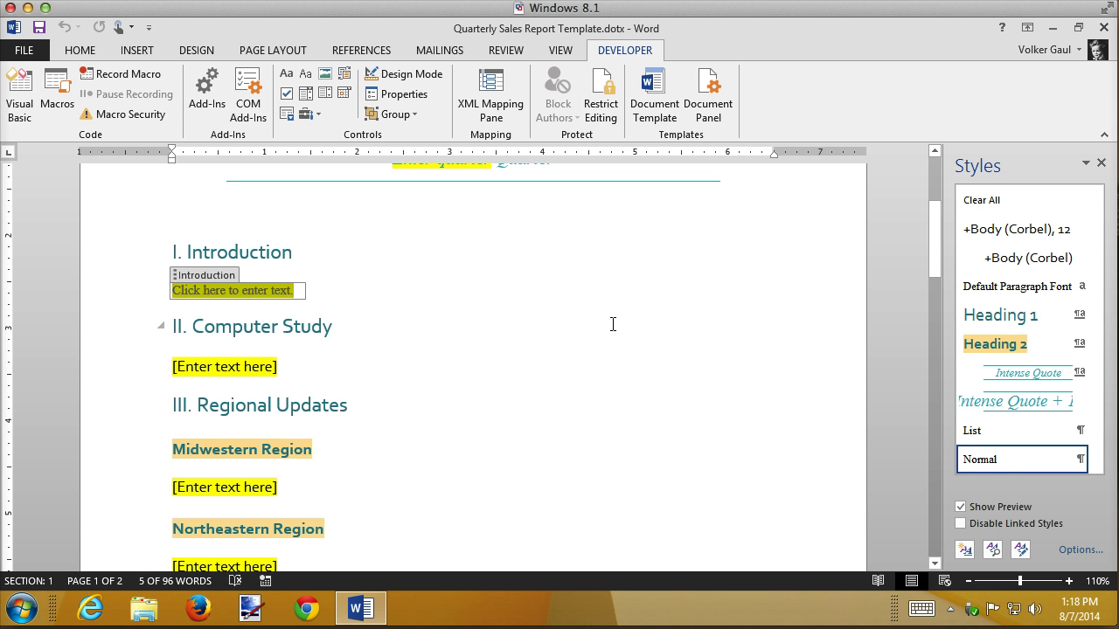
text(Her)
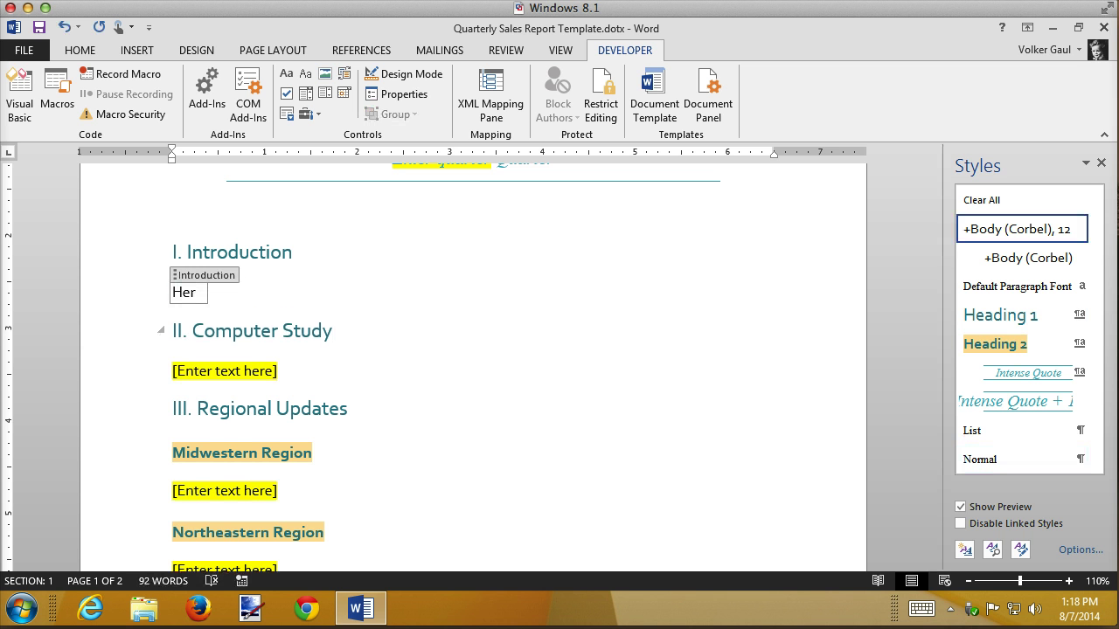
text(es)
key(BackSpace)
text('s )
text(some)
key(ctrl+z)
key(ctrl+z)
key(ctrl+z)
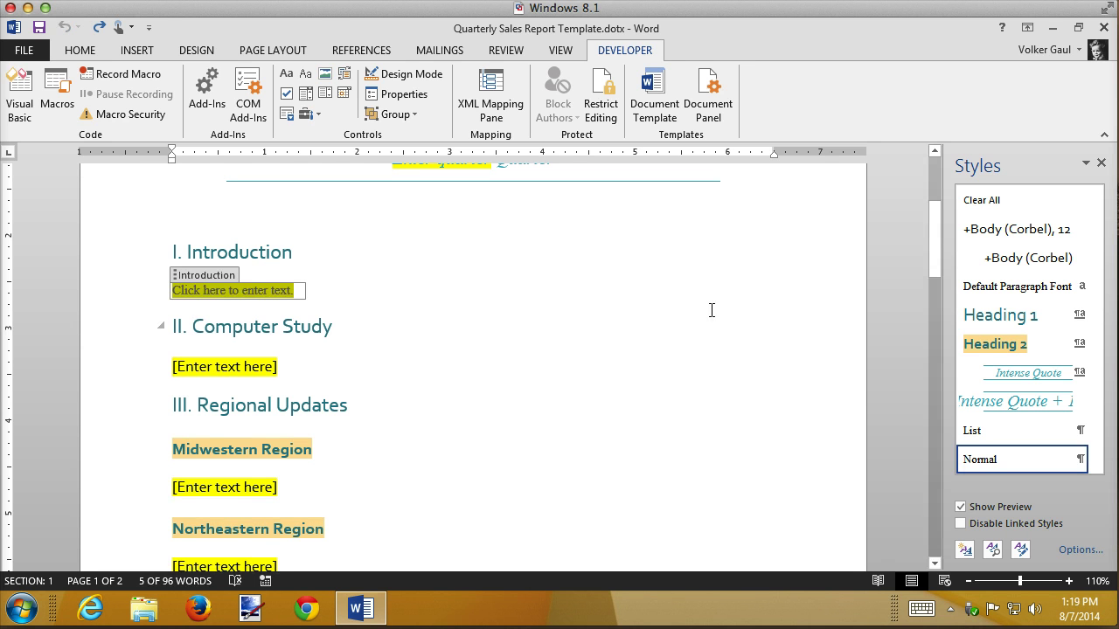
click(479, 326)
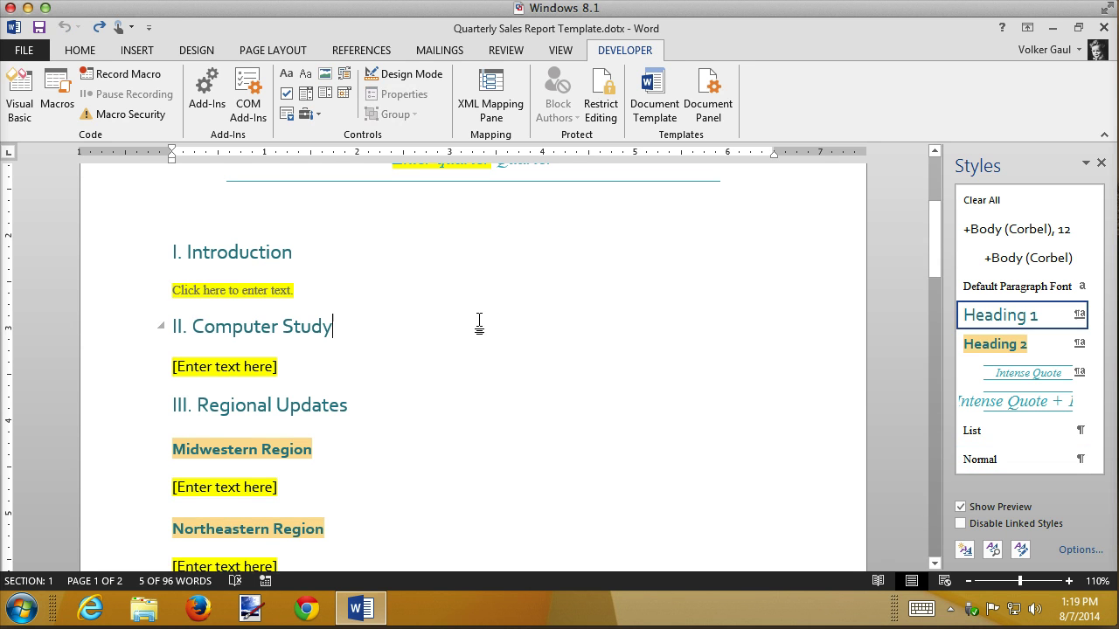
Copy the entire Introduction content control under the I. Introduction heading
click(276, 291)
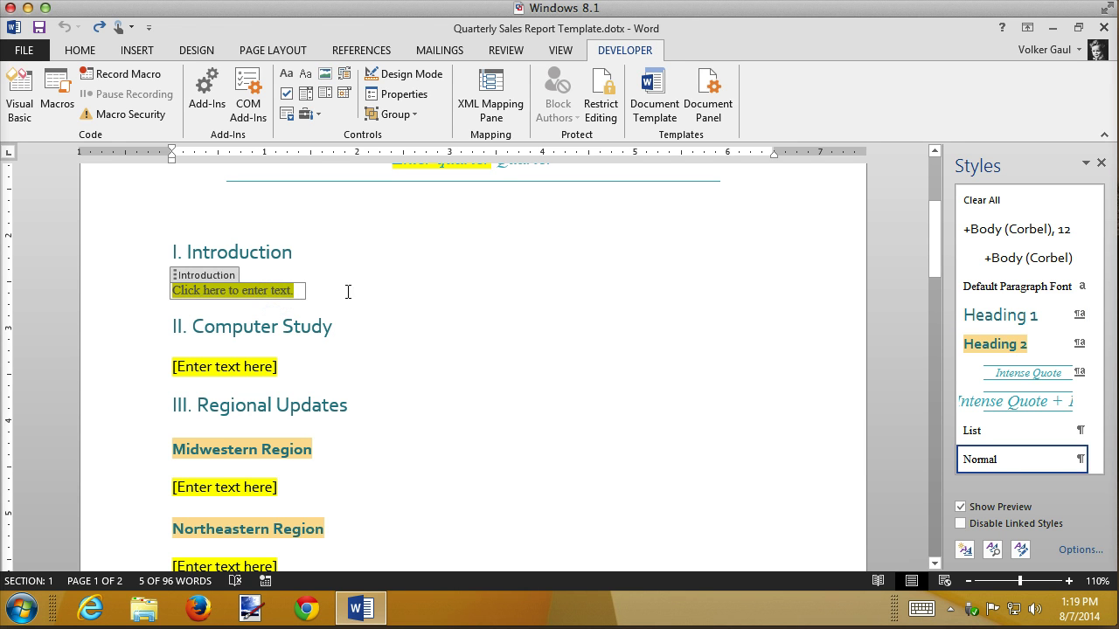
click(130, 278)
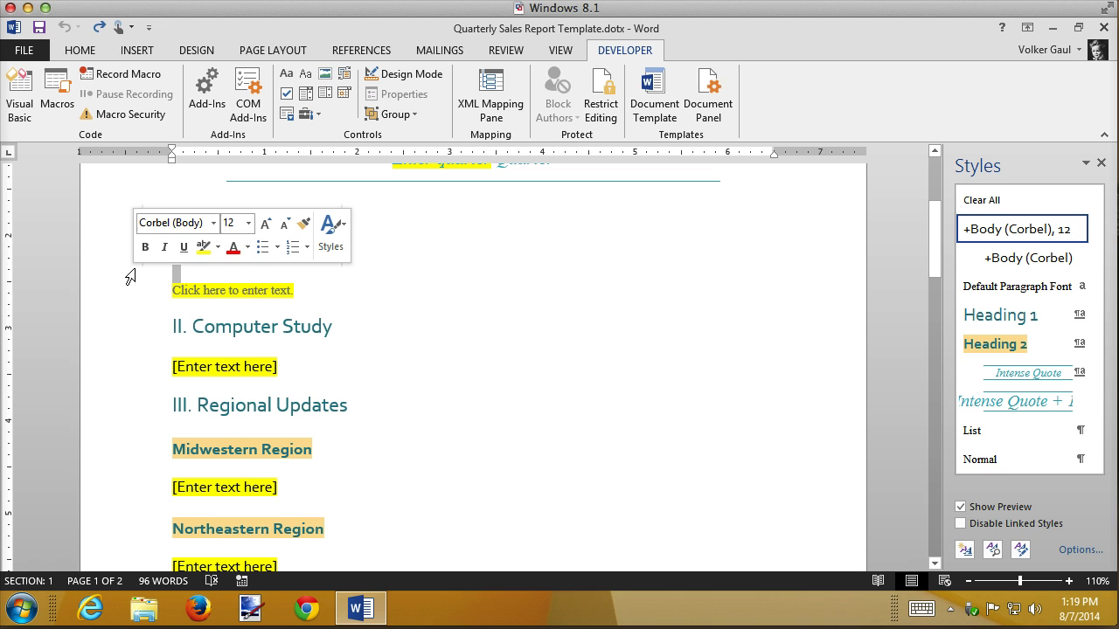
click(177, 289)
key(ctrl+c)
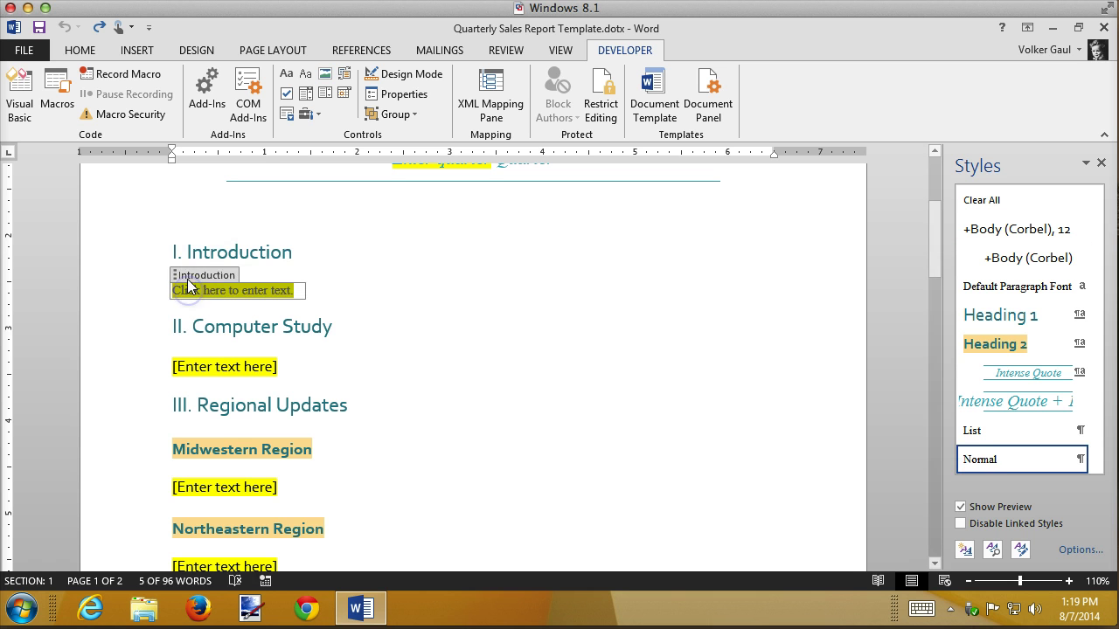
click(193, 276)
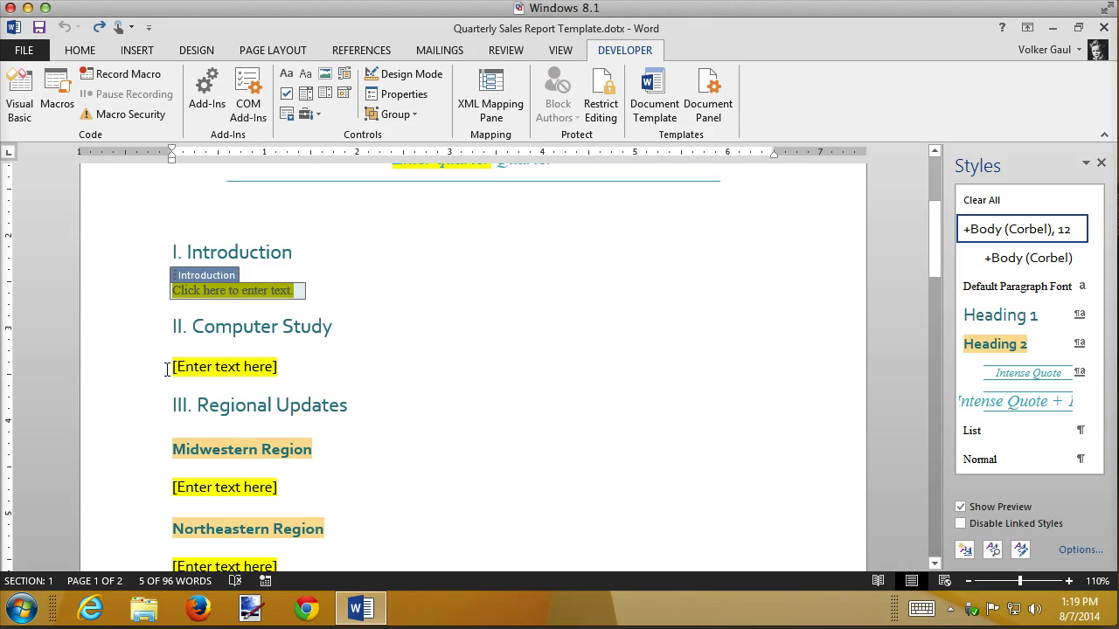
Replace the [Enter text here] placeholder under II. Computer Study with the copied content control and remove the extra blank line
drag(173, 367, 278, 367)
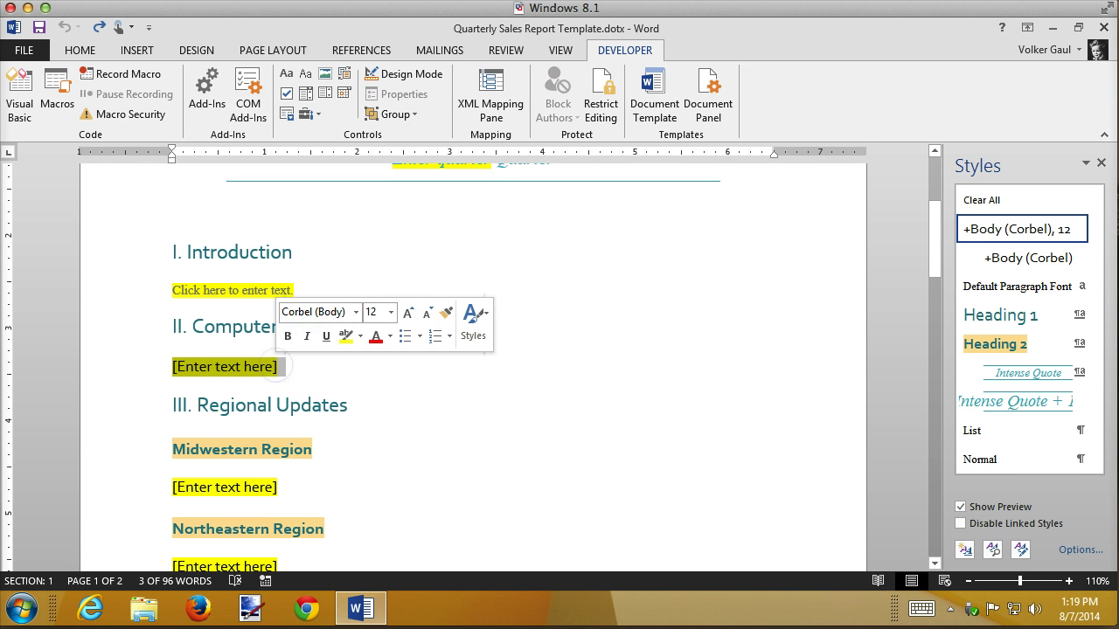
key(ctrl+v)
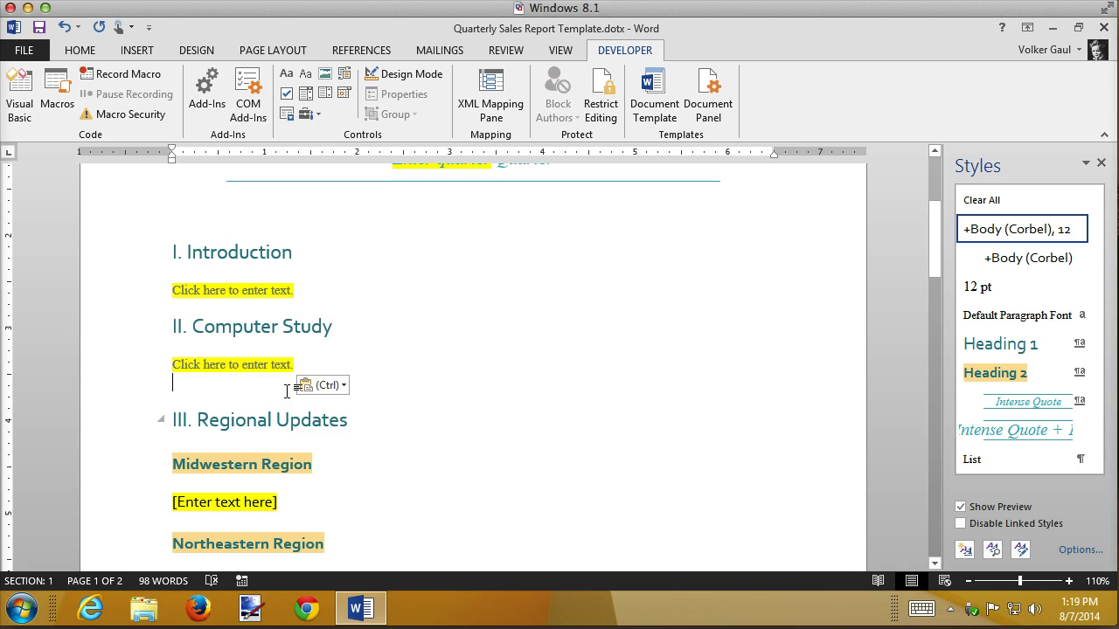
key(Down)
key(BackSpace)
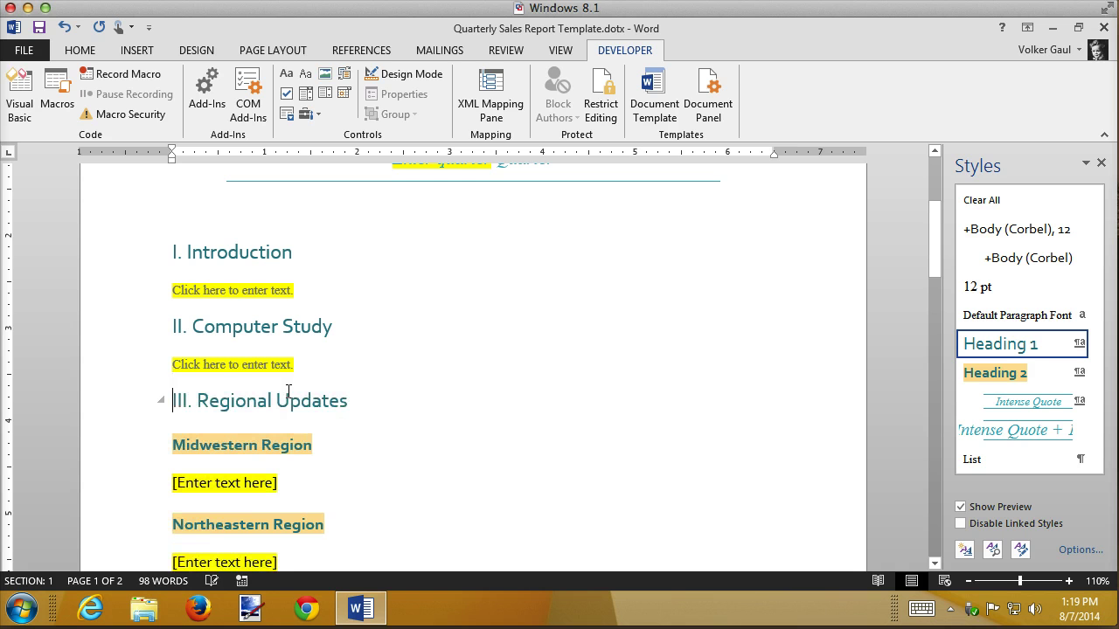
Replace the [Enter text here] placeholders under Midwestern Region, Northeastern Region and Southern Region with the copied content control
click(147, 486)
key(ctrl+v)
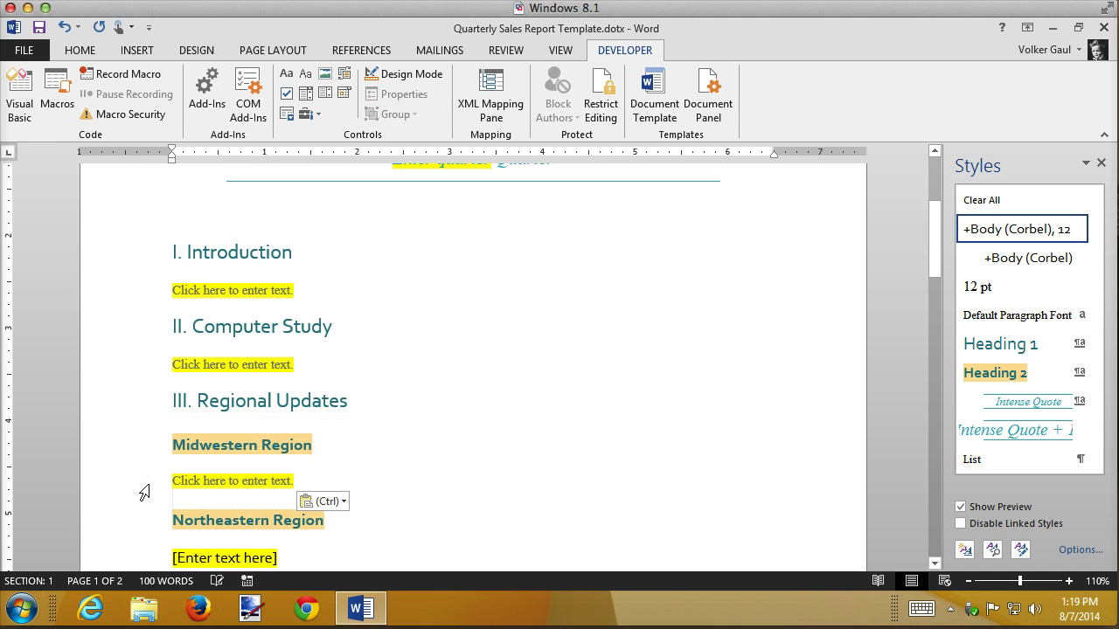
click(139, 562)
key(ctrl+v)
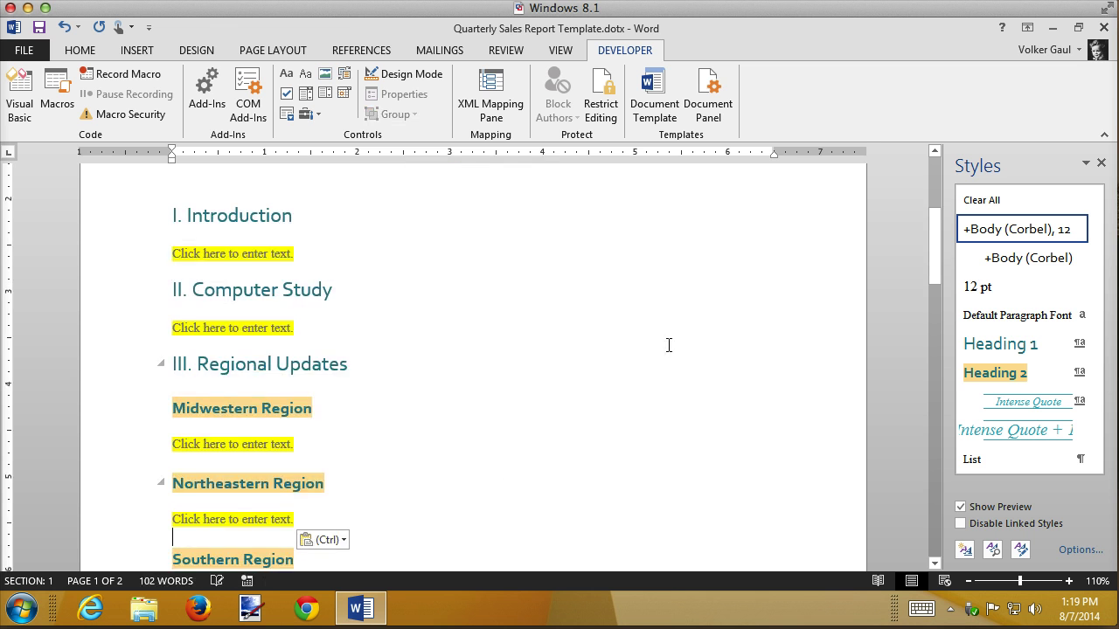
scroll(668, 344, down, 2)
scroll(668, 344, down, 2)
click(125, 425)
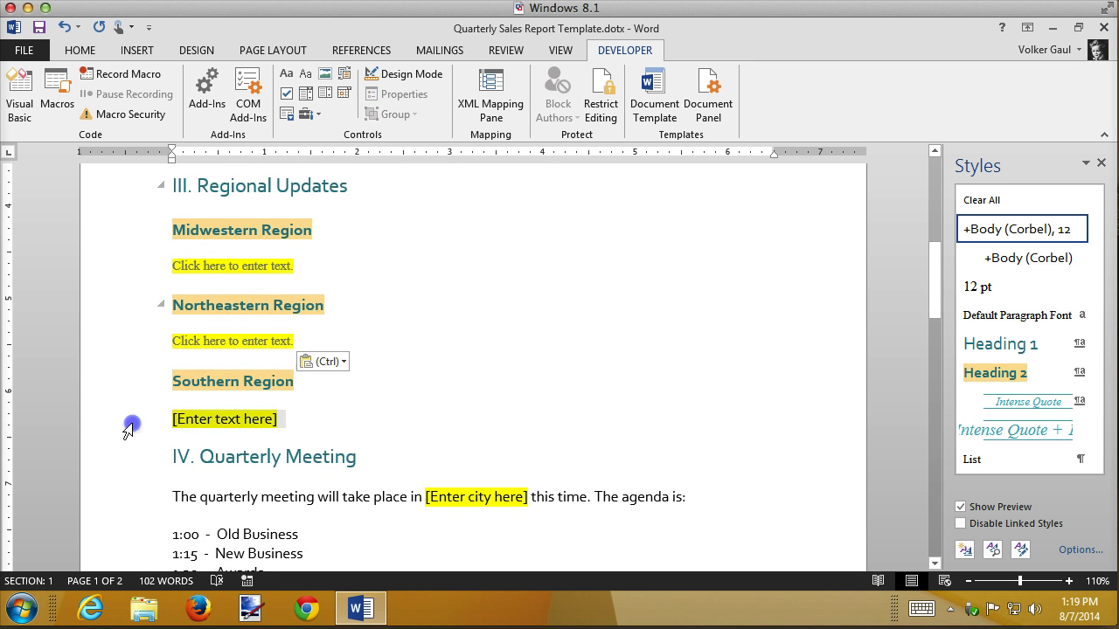
key(ctrl+v)
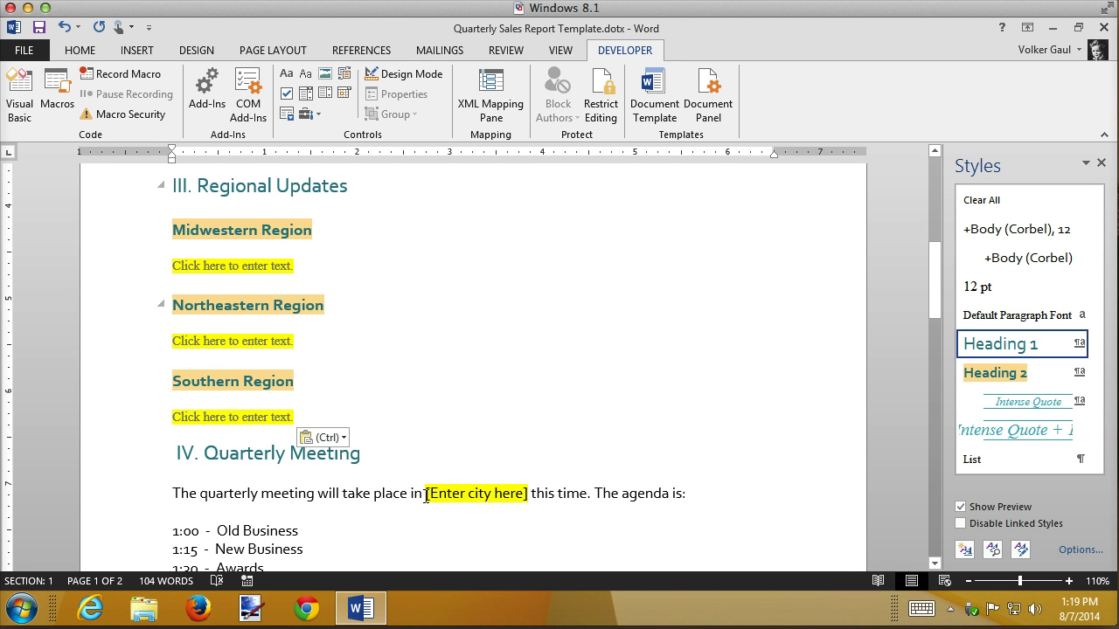
Replace [Enter city here] in the Quarterly Meeting sentence with the copied content control and rejoin the split sentence
drag(426, 495, 530, 495)
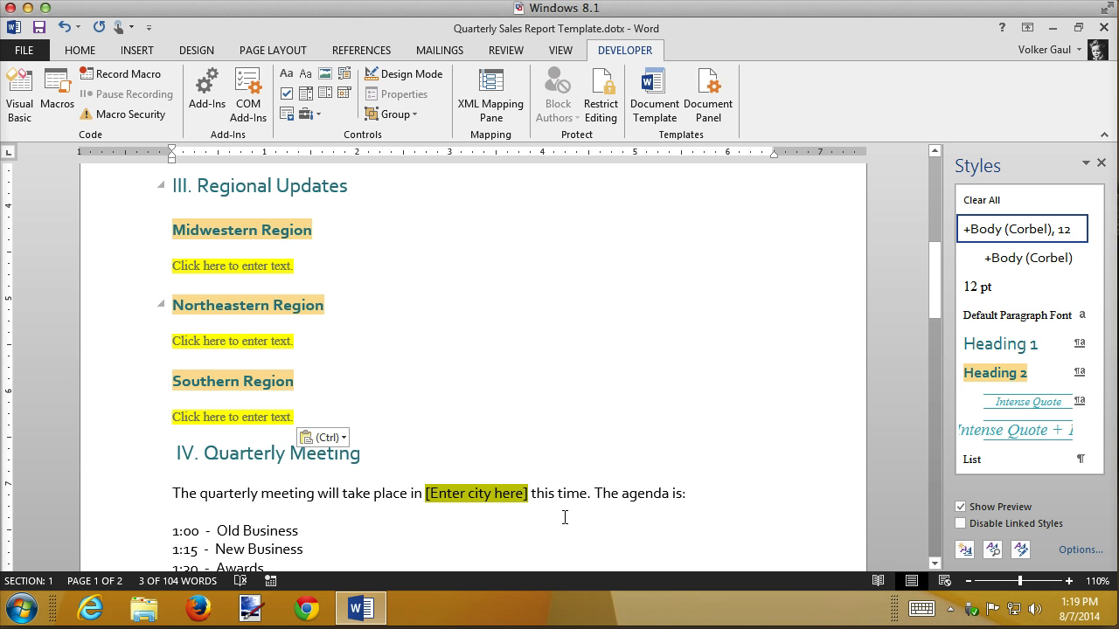
key(ctrl+v)
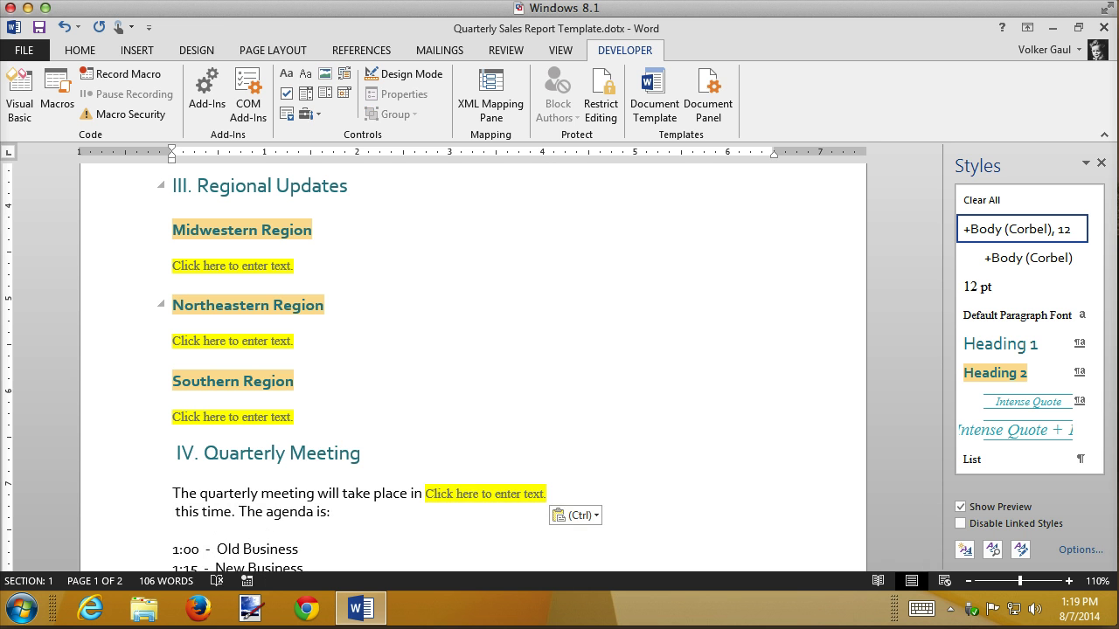
key(Delete)
Replace the bulleted [Enter text here] item under the managers' meeting line with the copied content control and remove the extra bullet
scroll(564, 494, down, 6)
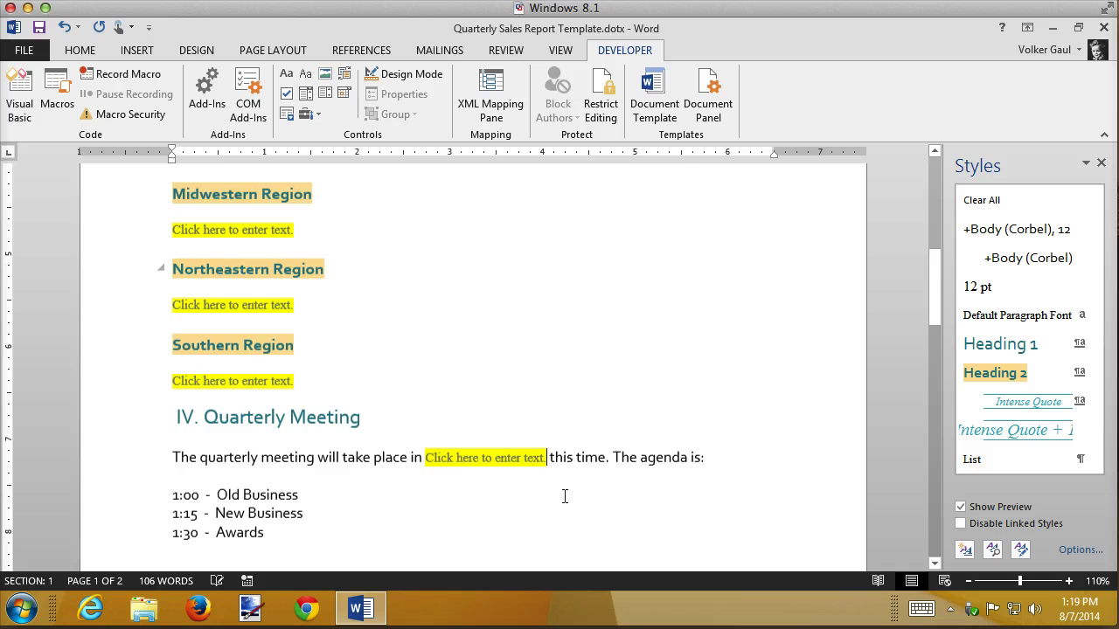
scroll(424, 454, down, 2)
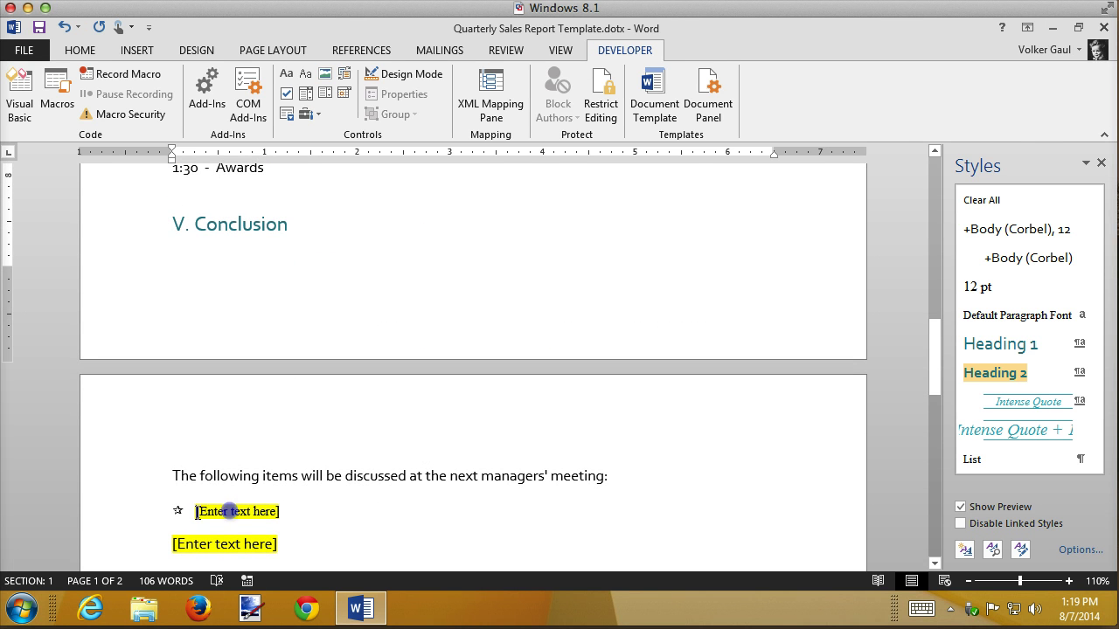
drag(196, 512, 276, 515)
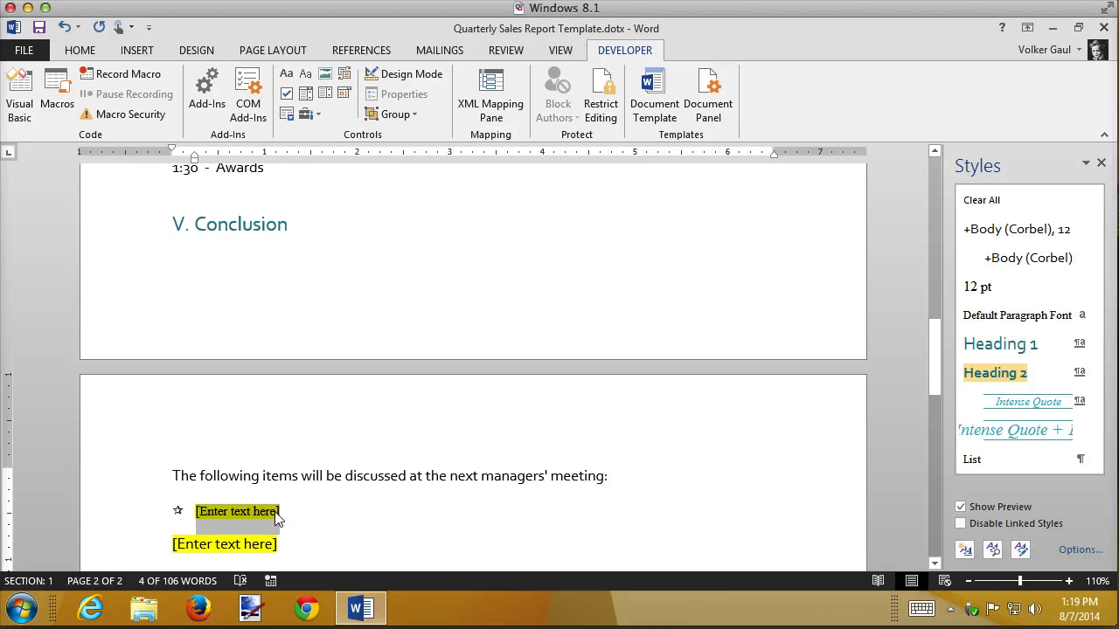
key(ctrl+v)
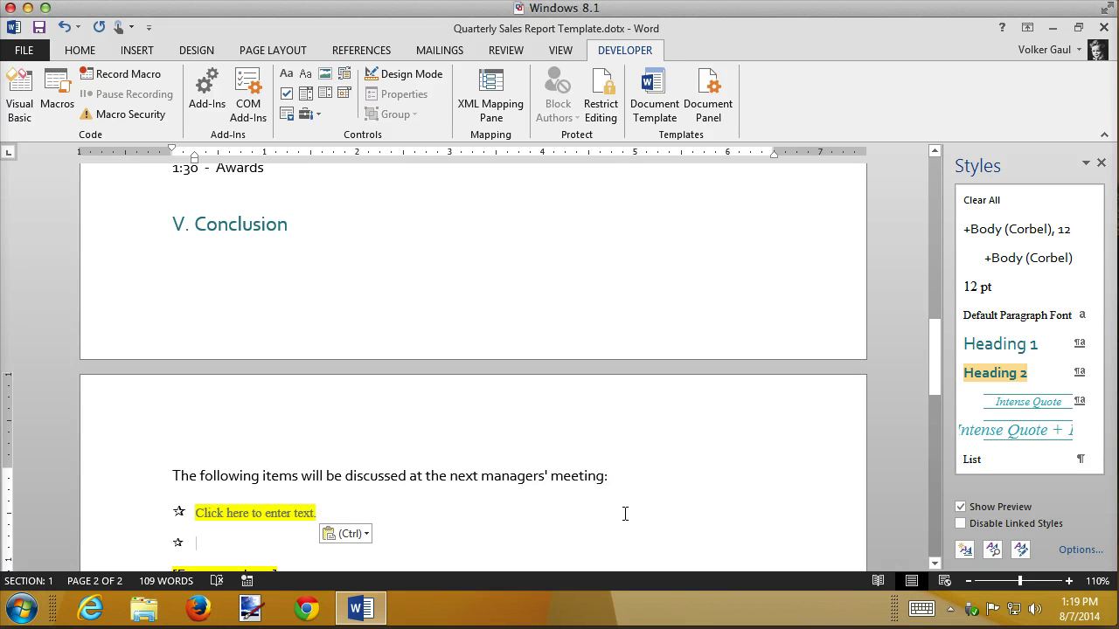
key(BackSpace)
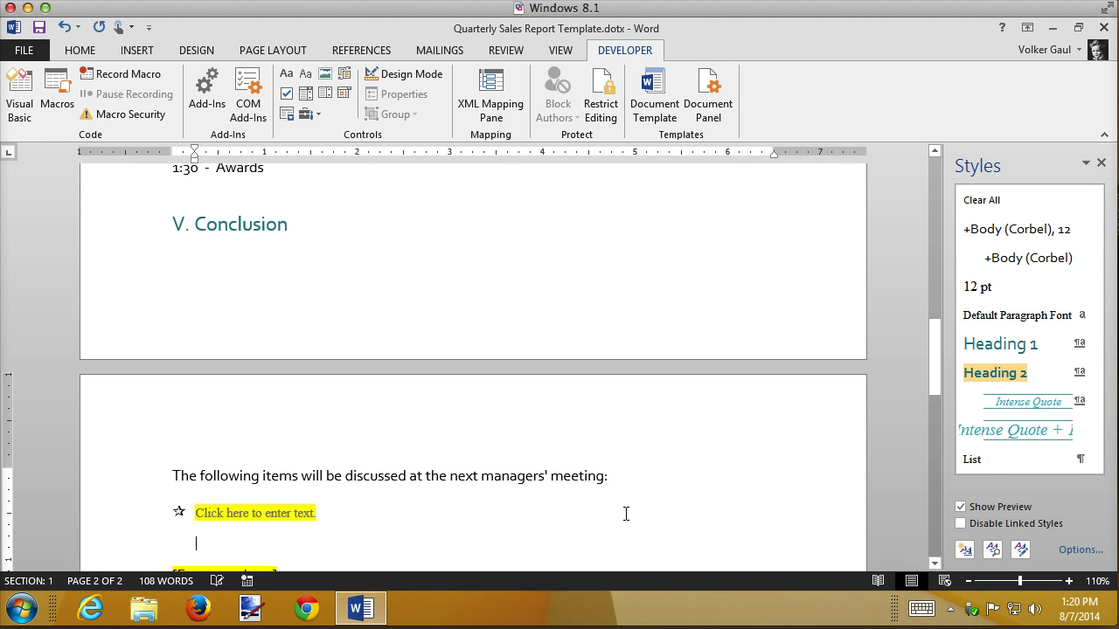
key(BackSpace)
key(BackSpace)
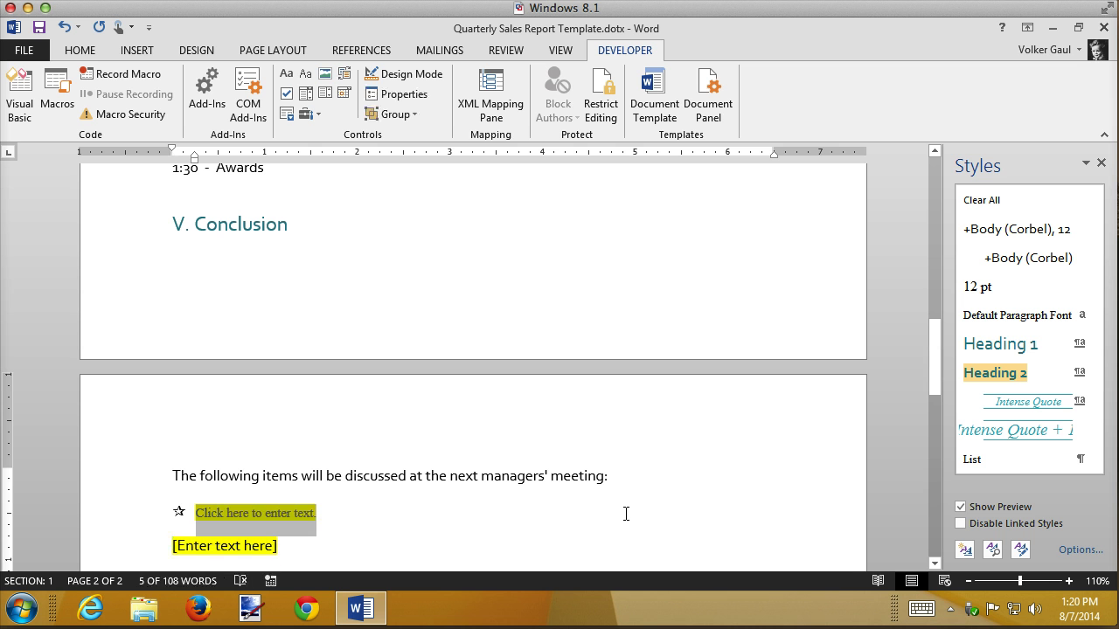
Replace the [Enter text here] paragraph below the bullet with the copied content control, pasted without merging into the bulleted list
click(140, 552)
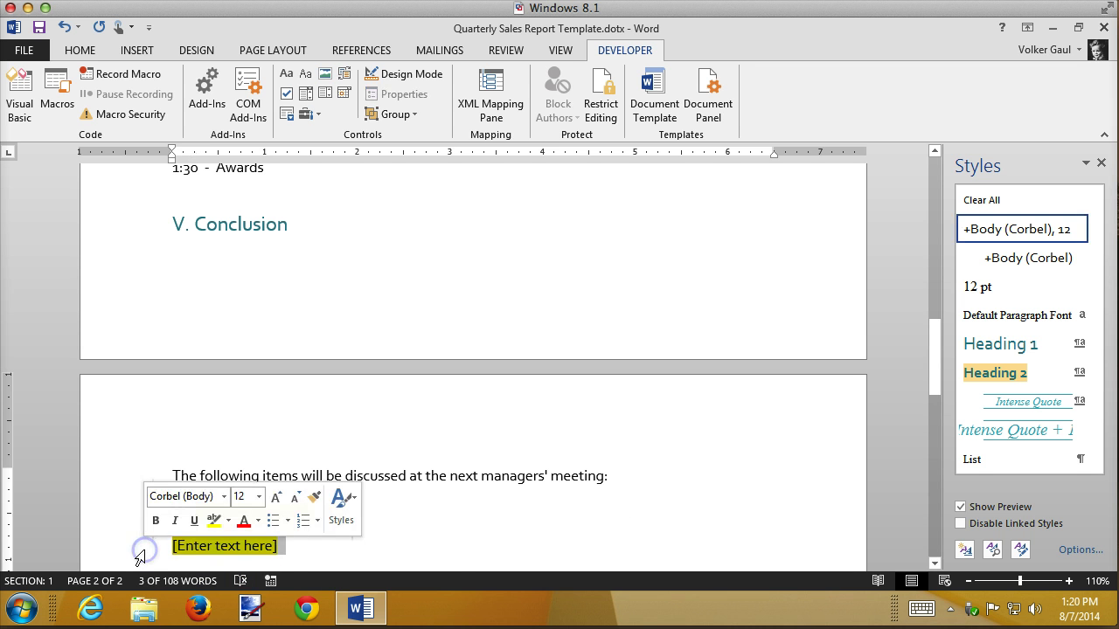
text(Click here to enter text. Click here to enter text.)
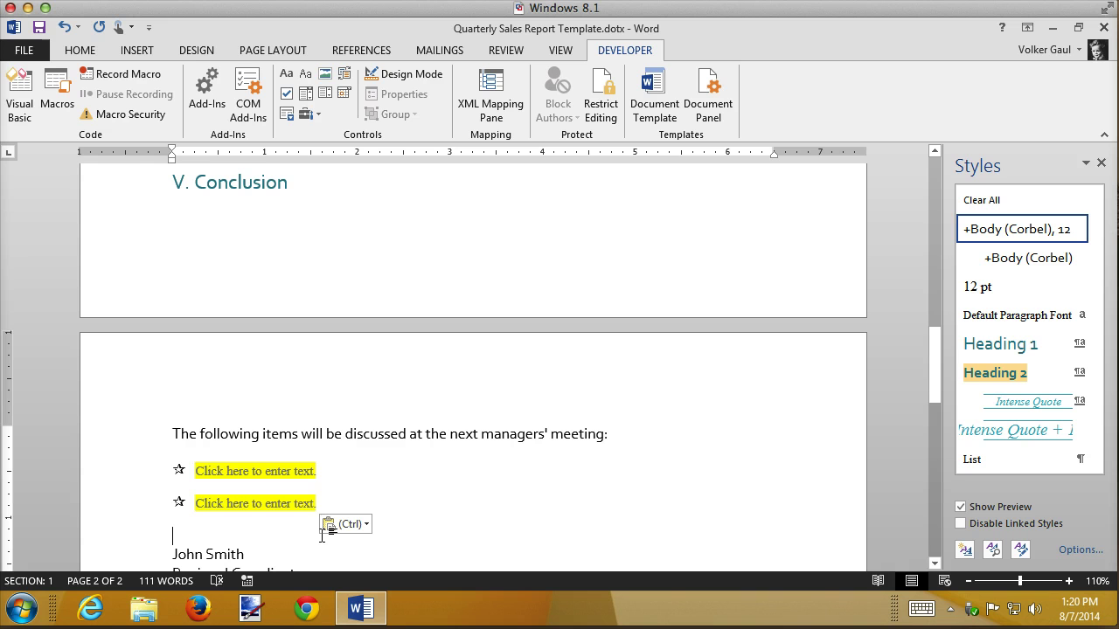
click(367, 529)
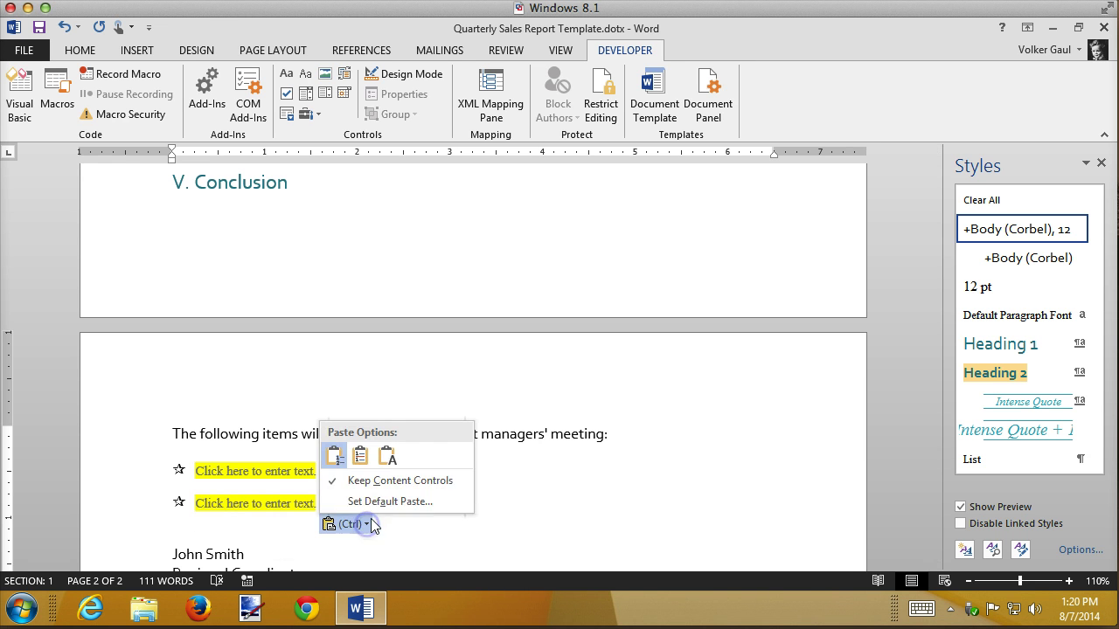
click(367, 464)
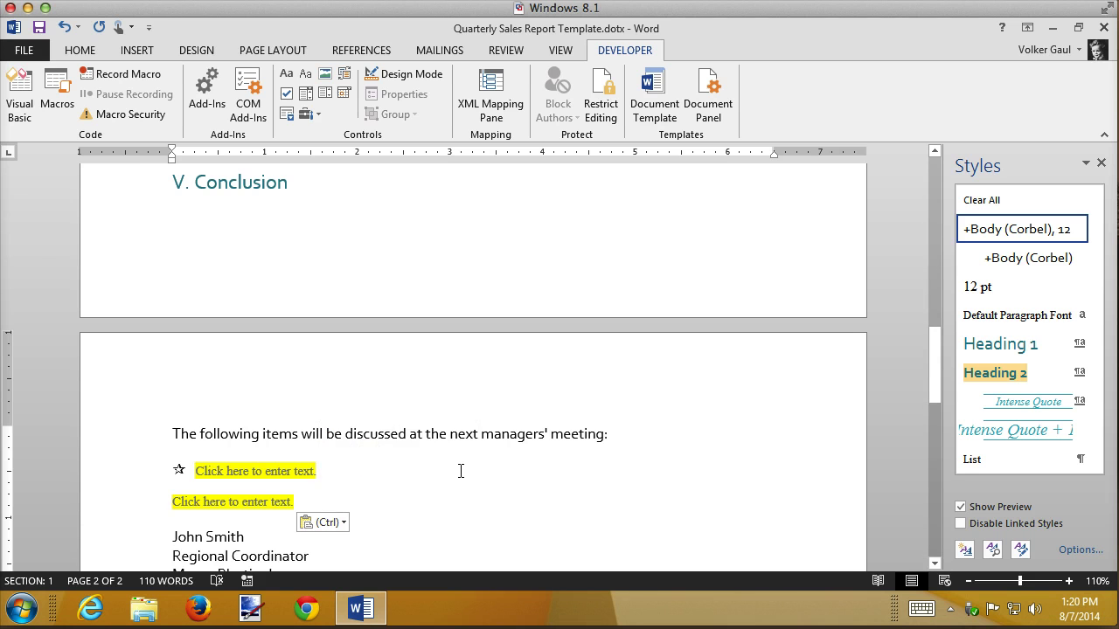
Set the title of the content control under II. Computer Study to Computer Study and clear its tag
scroll(559, 477, up, 15)
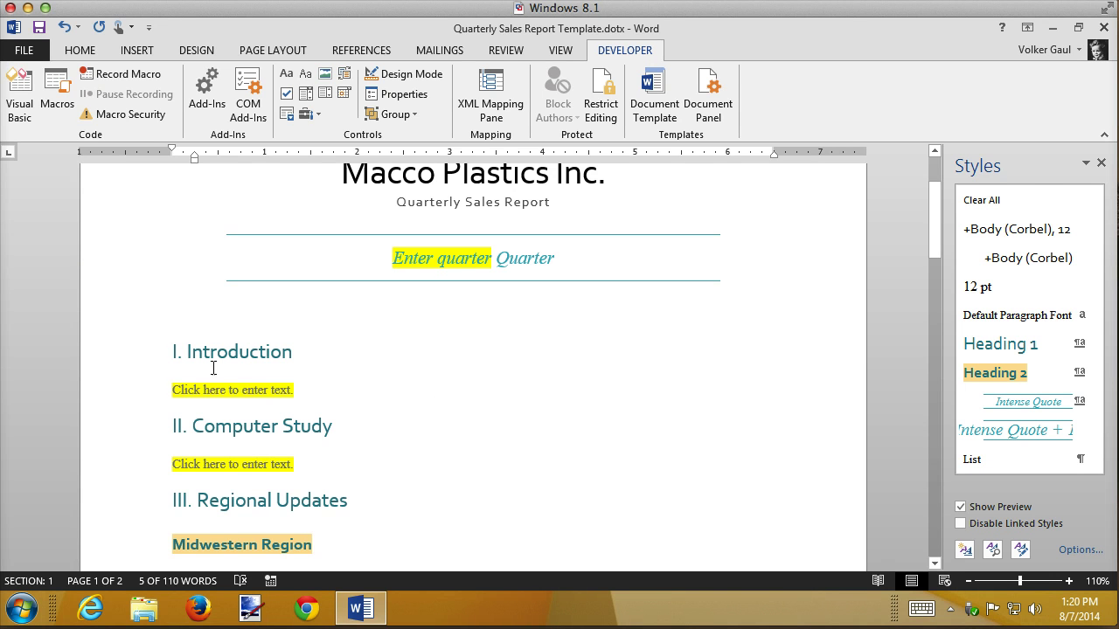
click(221, 461)
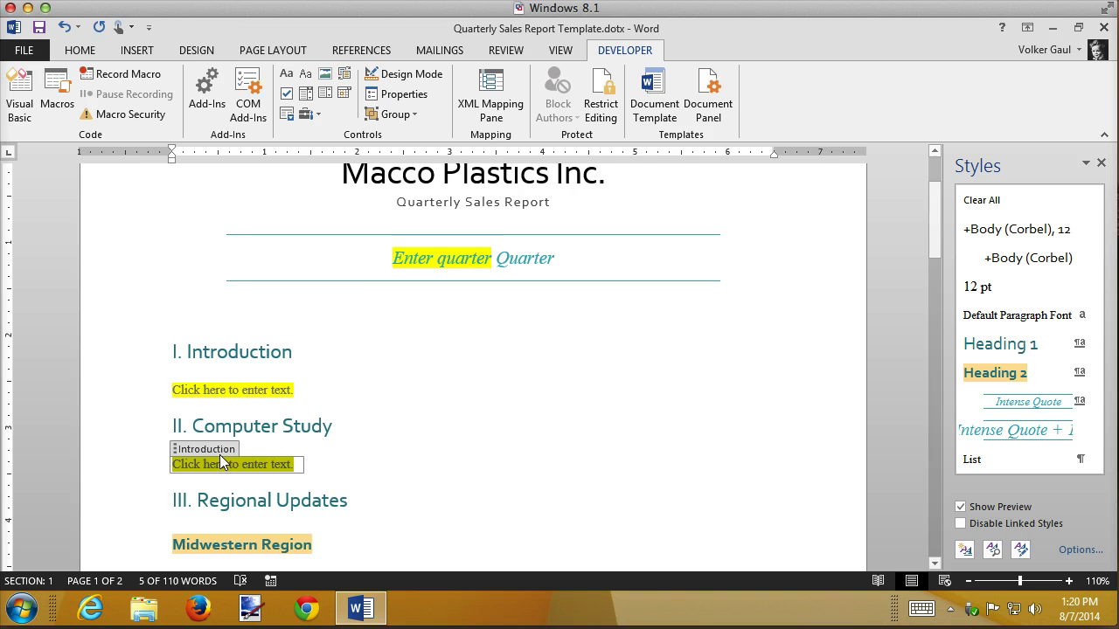
click(393, 97)
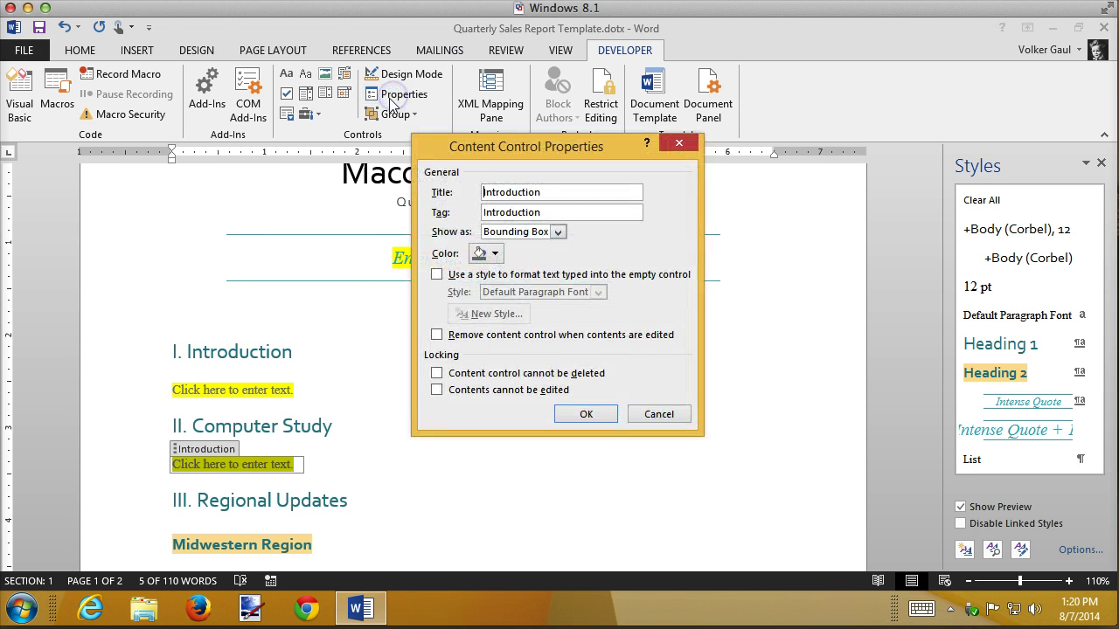
drag(569, 212, 385, 205)
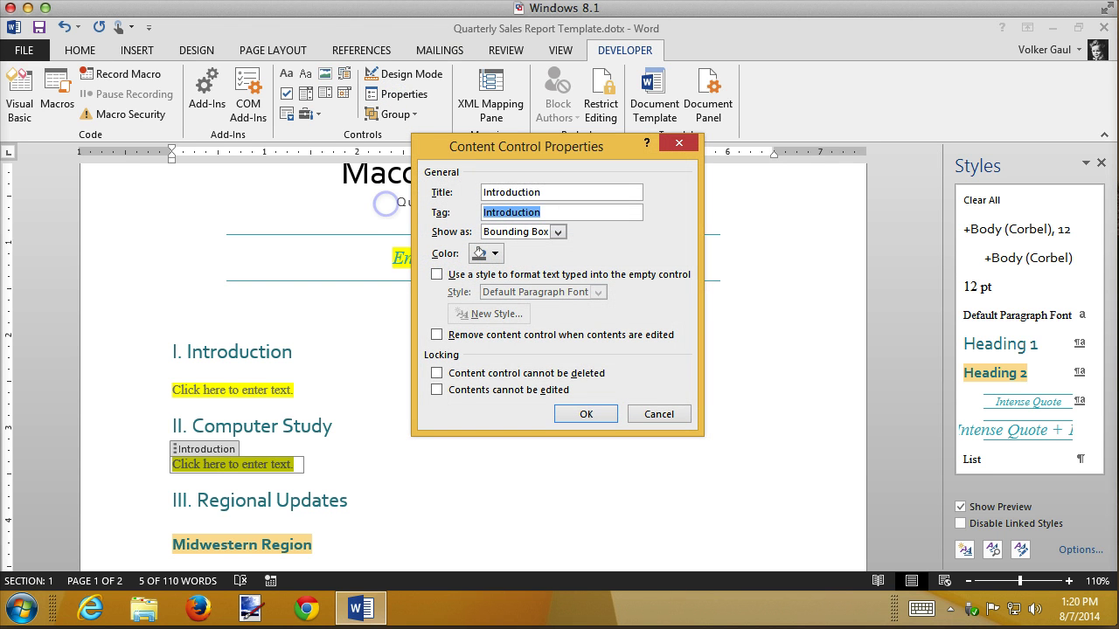
key(BackSpace)
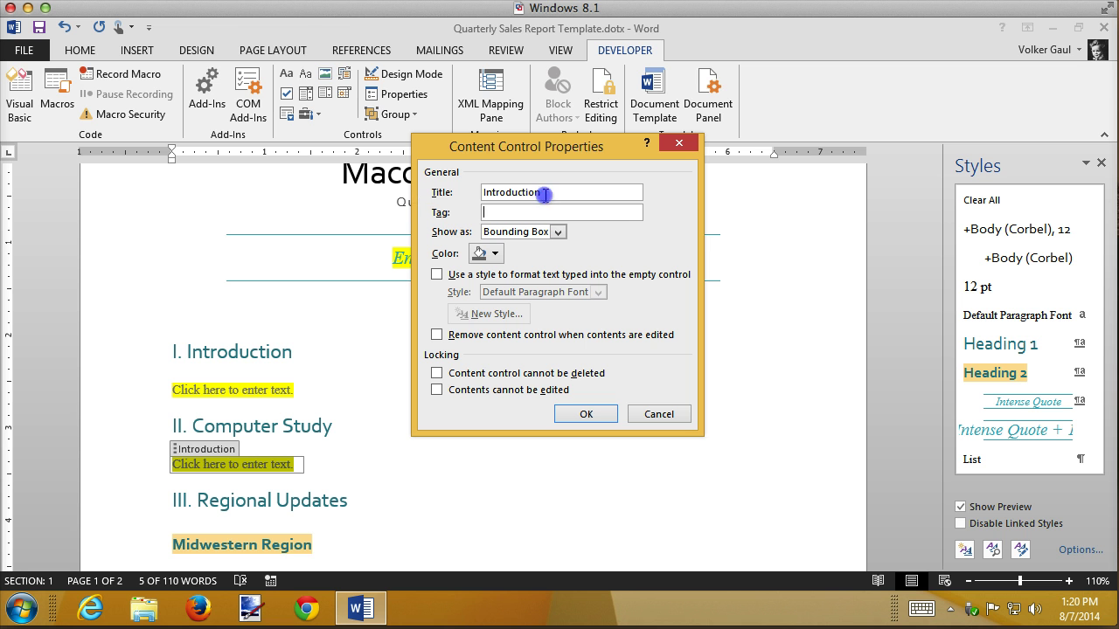
drag(544, 195, 361, 192)
text(Computer Study)
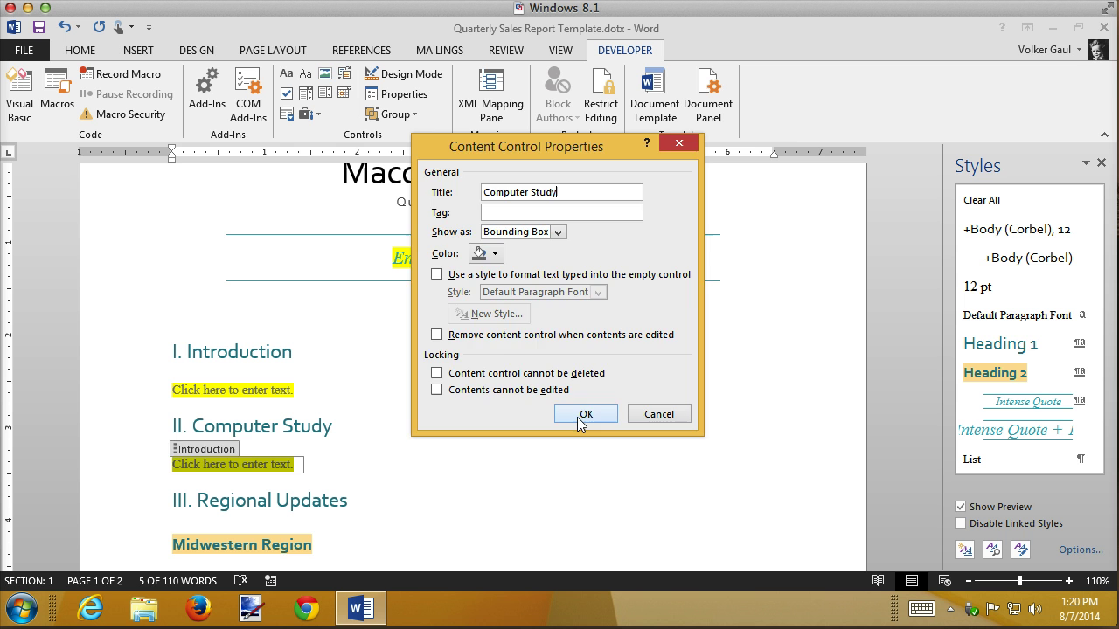
click(579, 415)
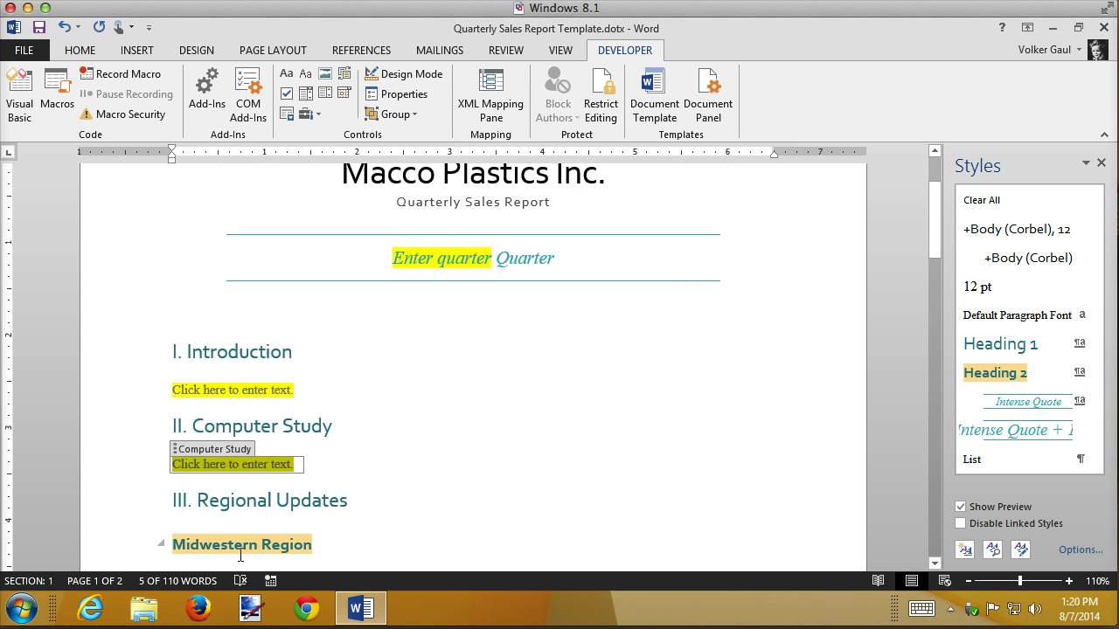
Set the title of the content control under Midwestern Region to Midwestern and clear its tag
click(544, 487)
scroll(393, 454, down, 3)
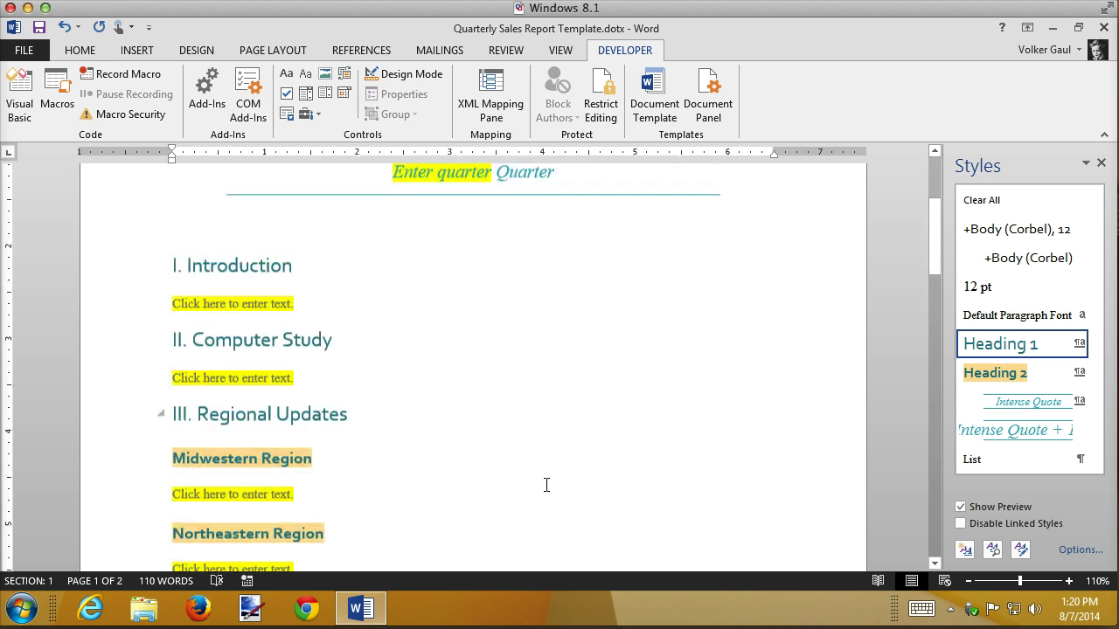
click(261, 446)
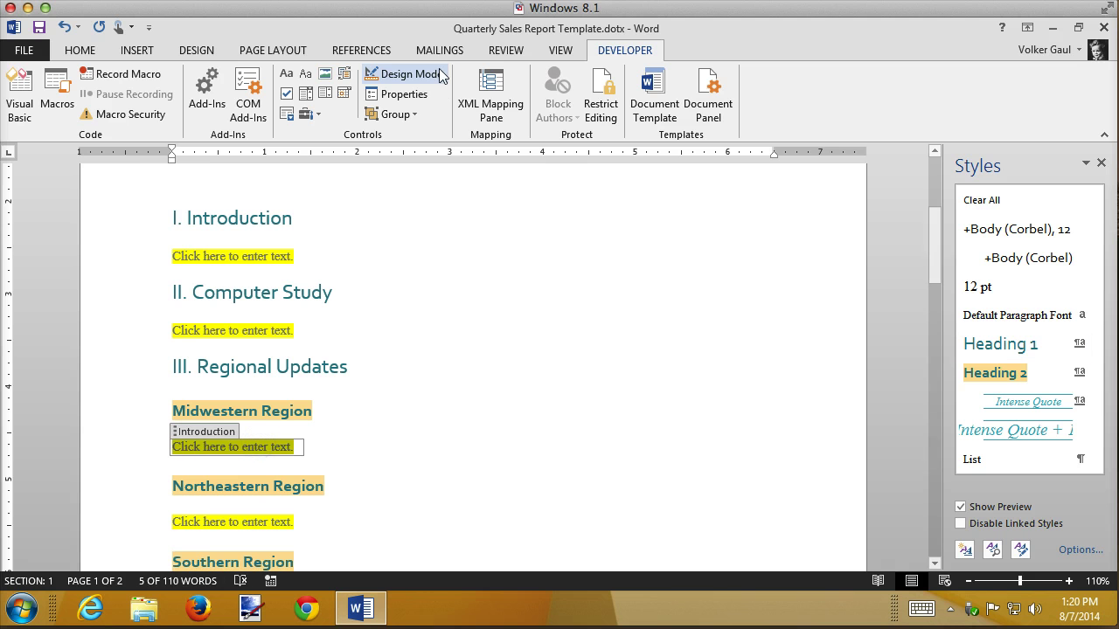
click(398, 93)
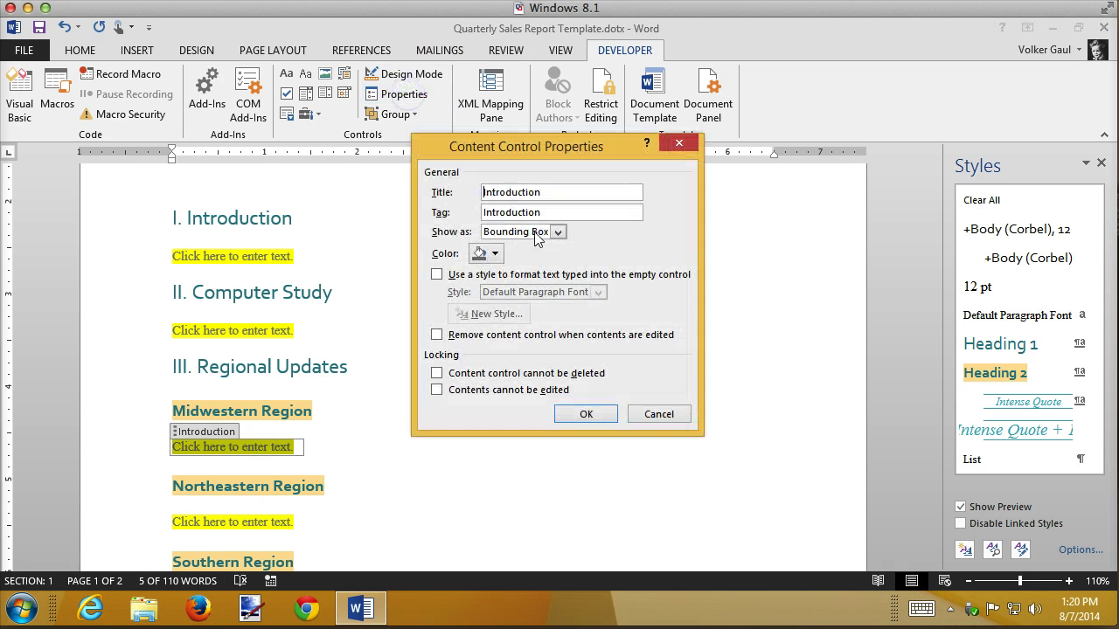
drag(564, 211, 417, 210)
key(Delete)
drag(541, 197, 404, 193)
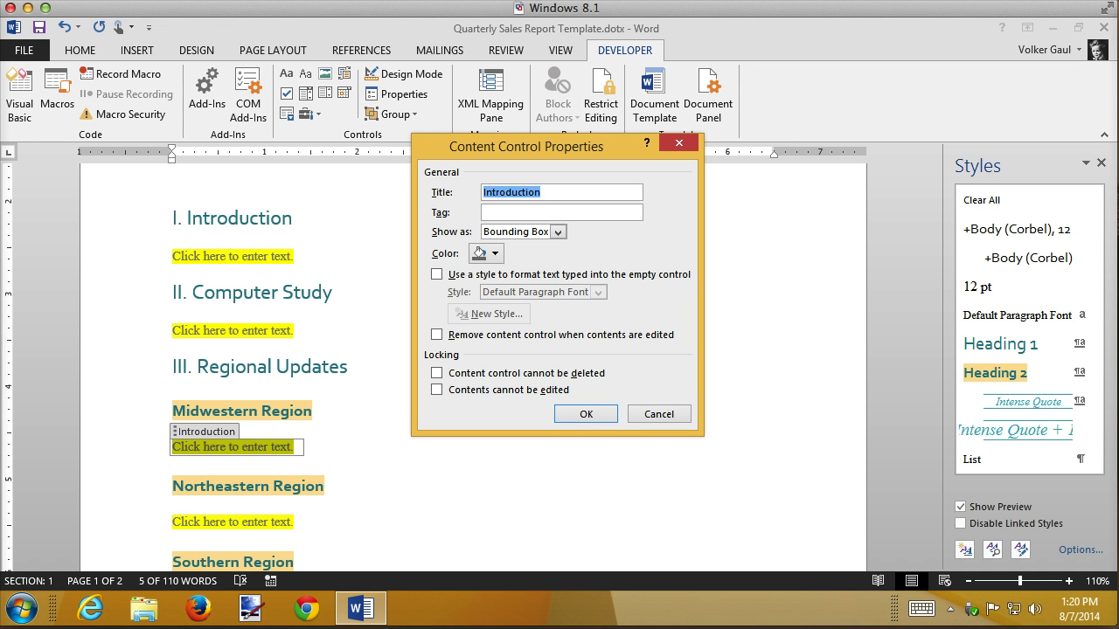
text(Midwestern)
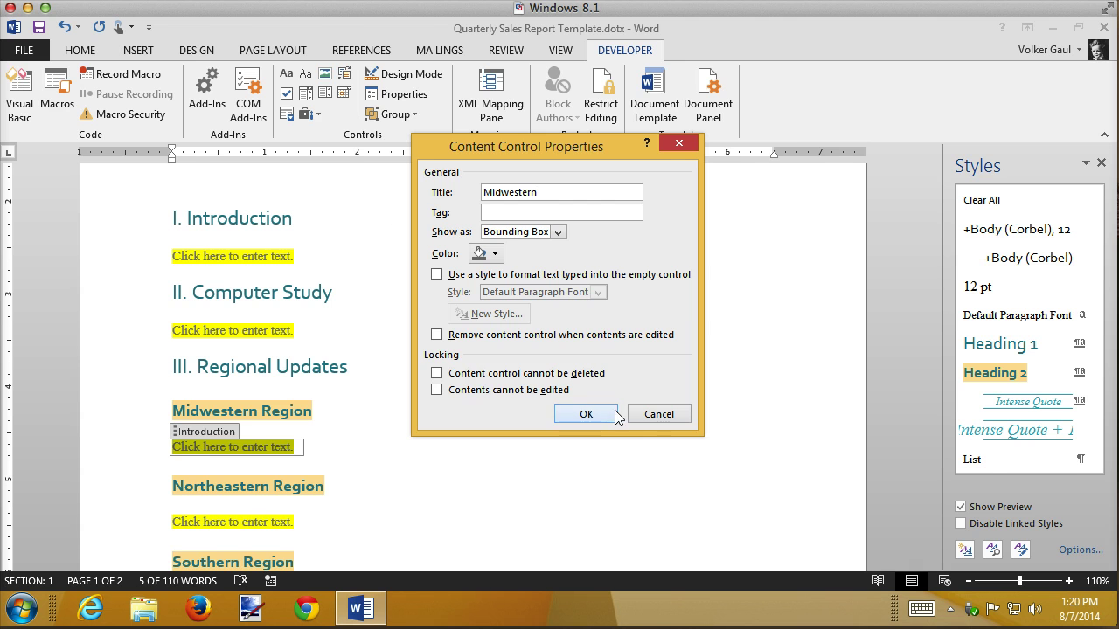
click(585, 414)
Title the content control in the Quarterly Meeting sentence City, clear its tag, and lock the control against deletion
scroll(706, 322, down, 8)
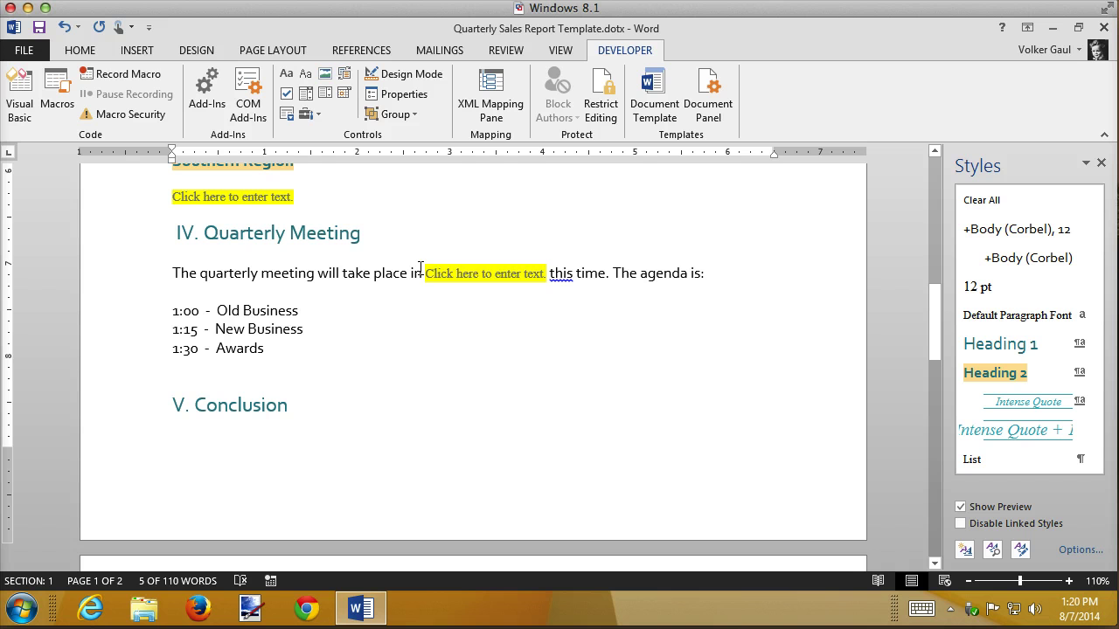
click(457, 272)
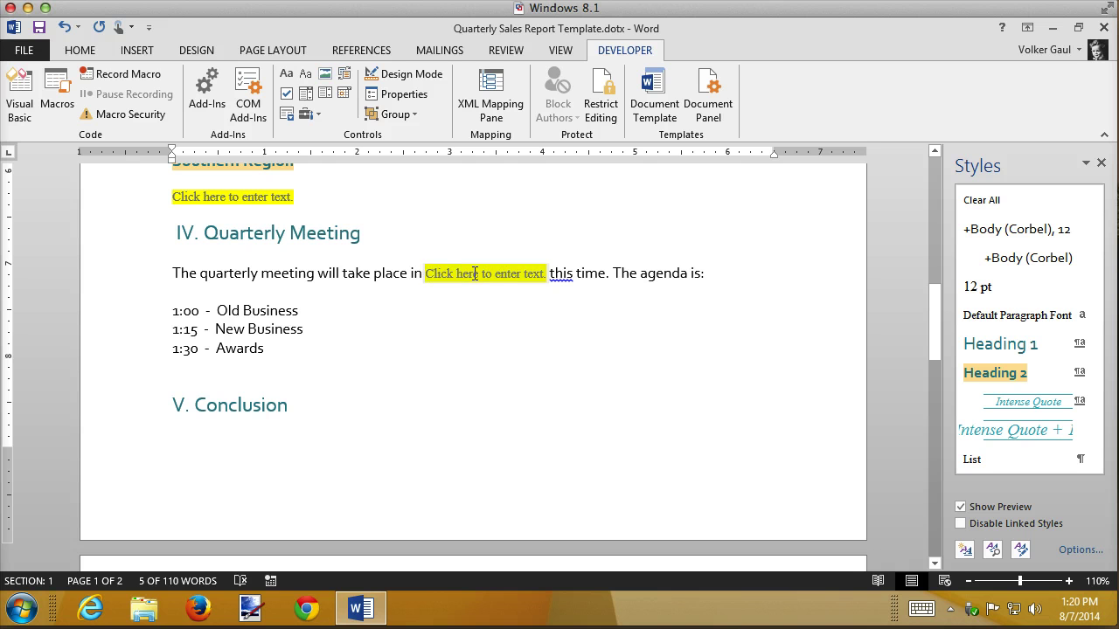
click(469, 273)
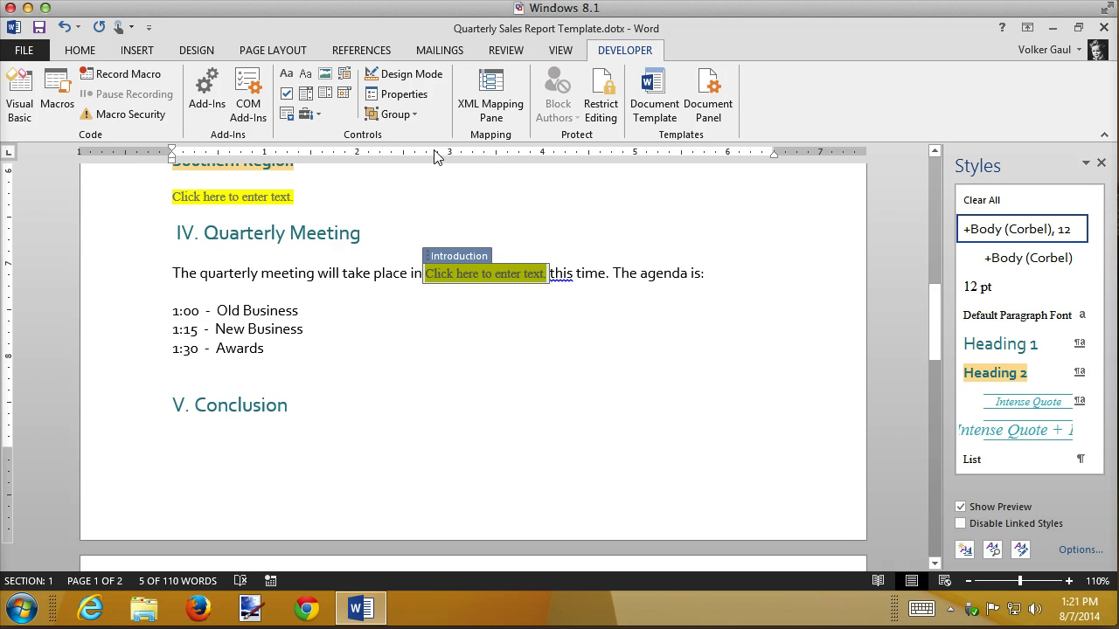
click(401, 97)
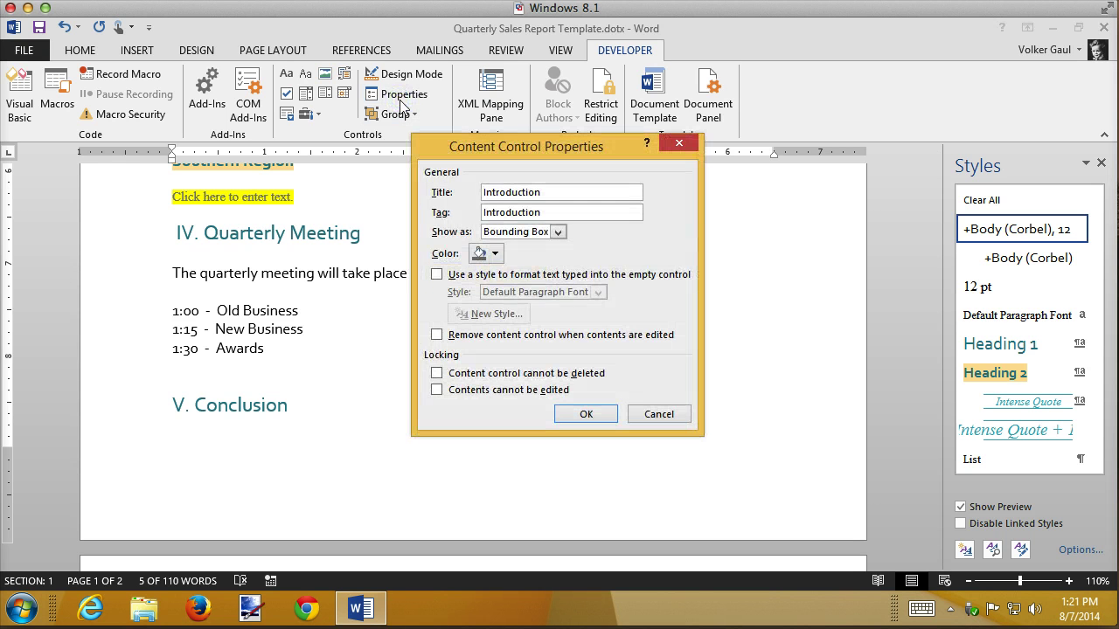
text(City)
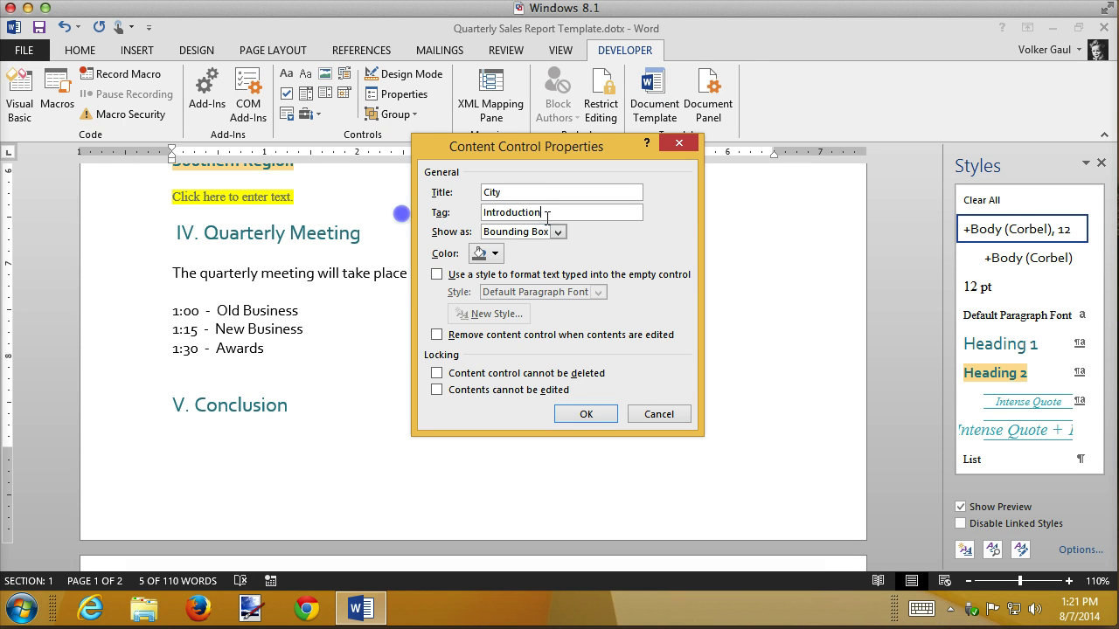
key(Tab)
key(Delete)
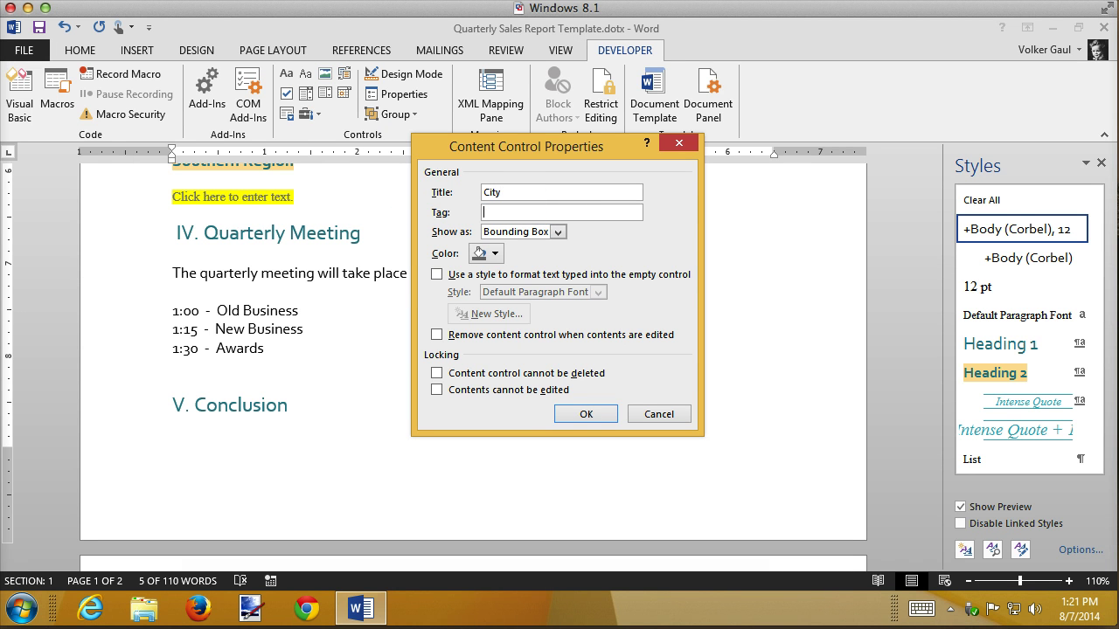
click(436, 373)
click(603, 418)
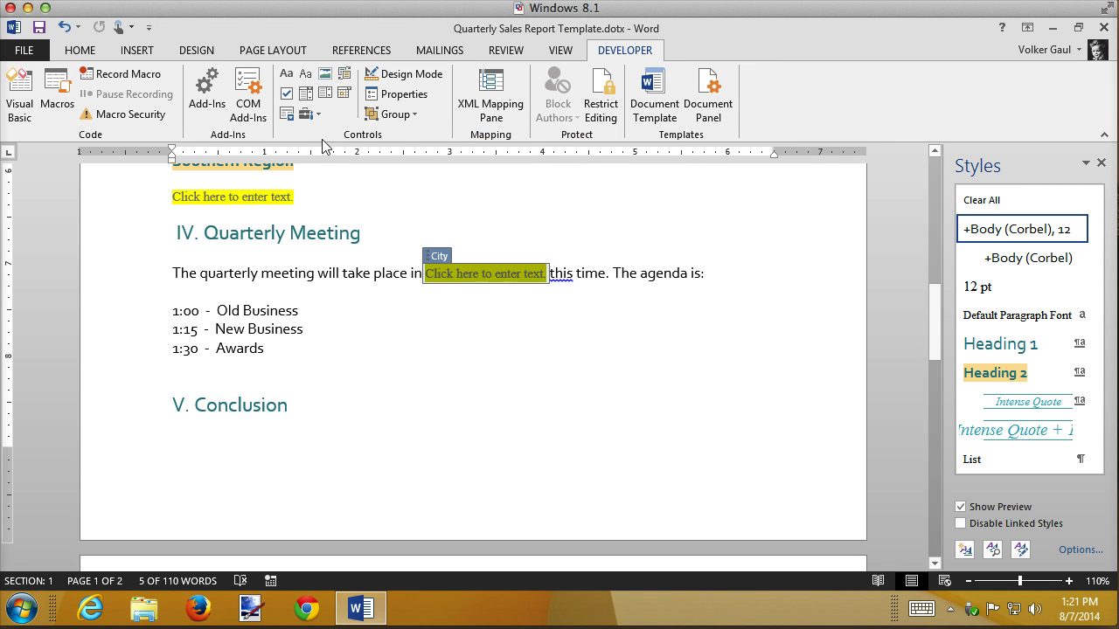
In Design Mode, change the City control's placeholder to "Click here to enter city." and leave Design Mode
click(402, 75)
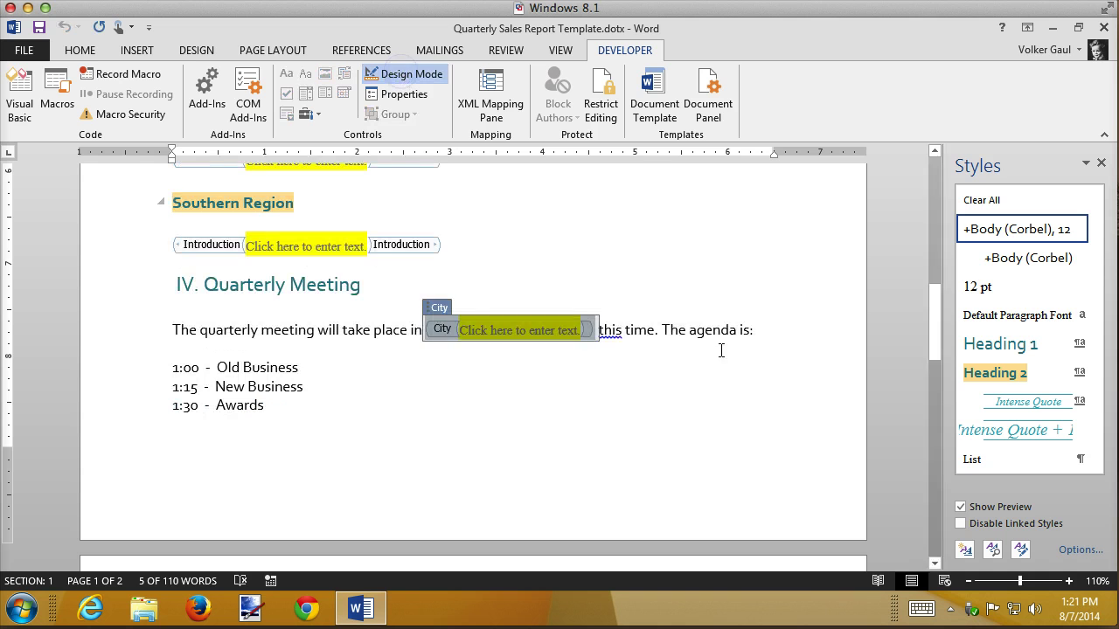
click(572, 331)
double_click(572, 330)
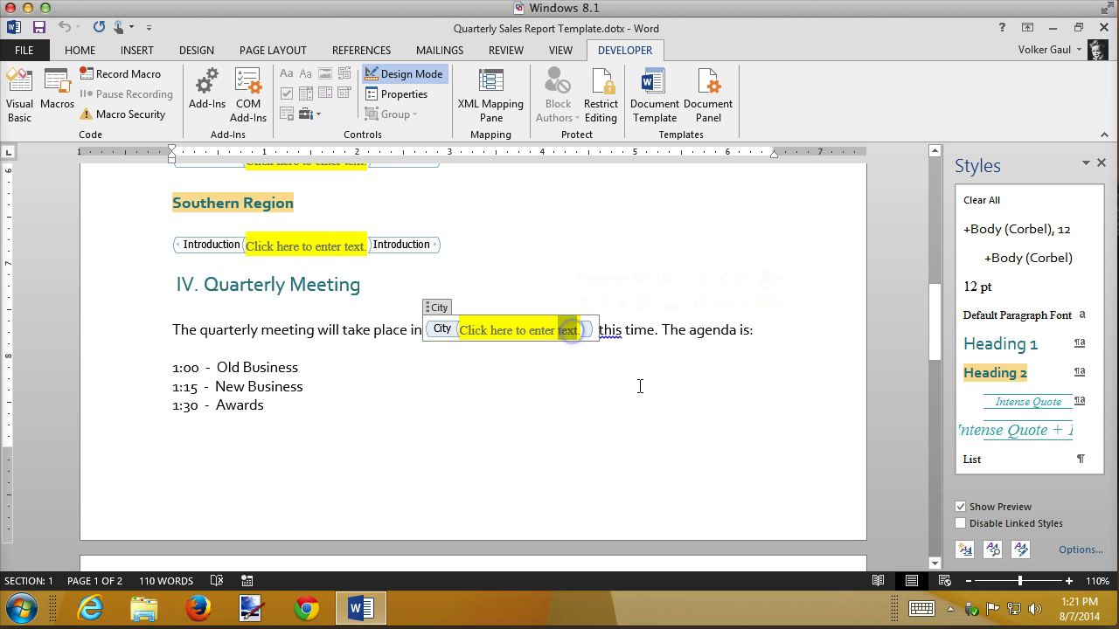
text(city)
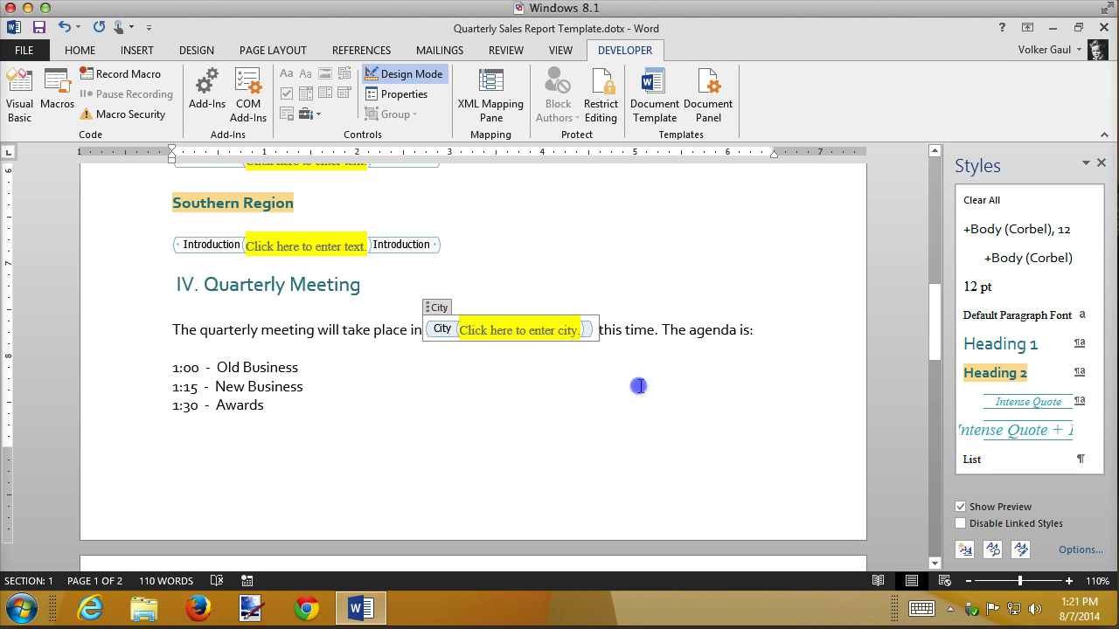
click(639, 384)
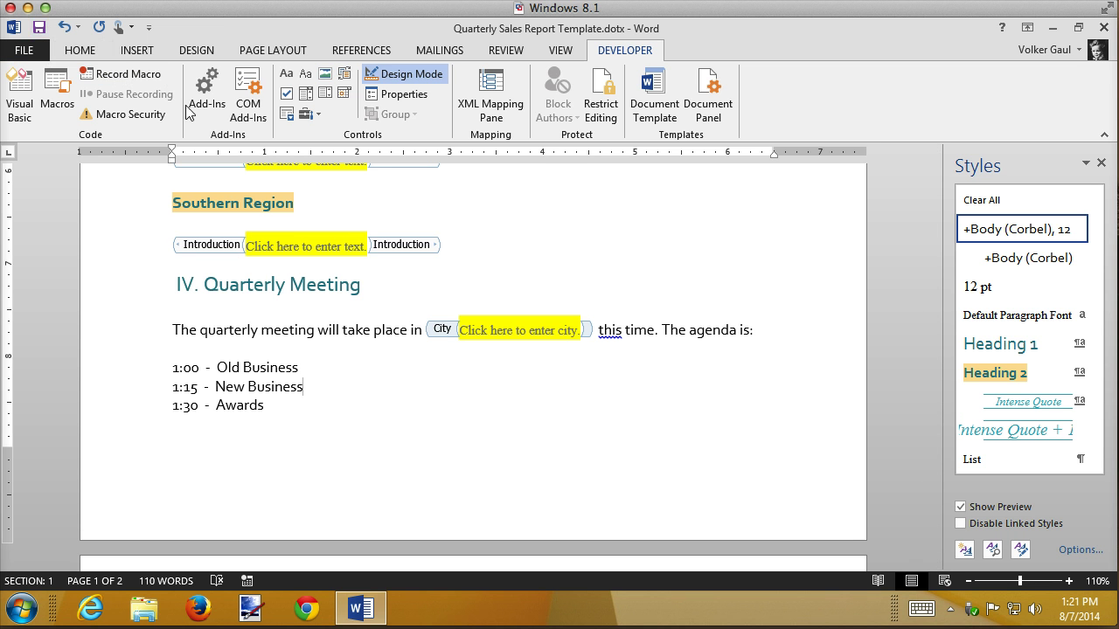
click(407, 75)
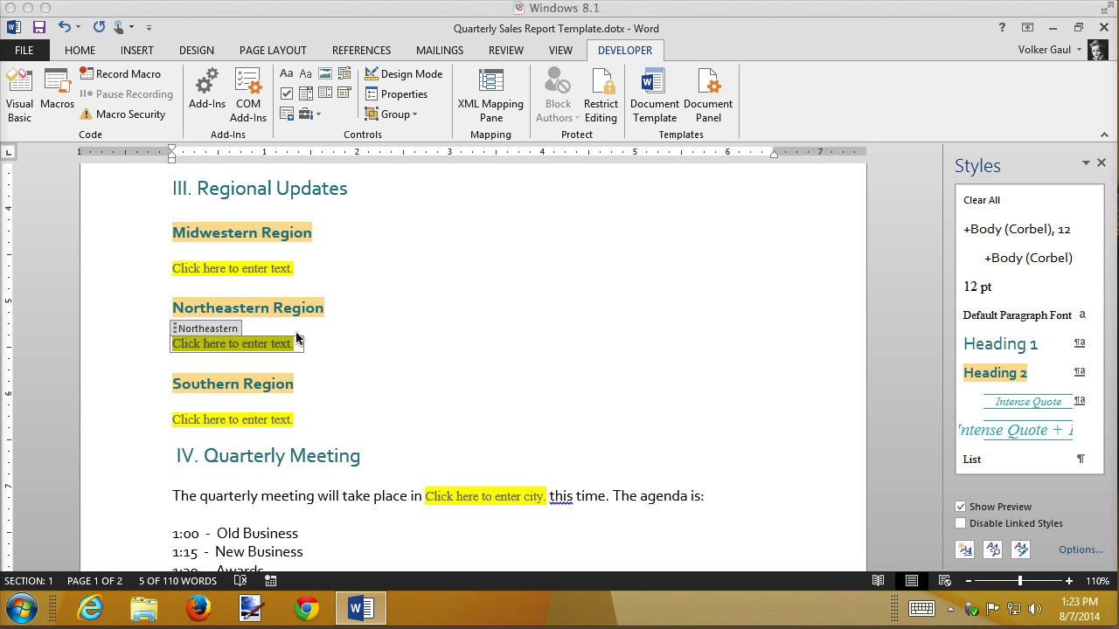
Review the titles of the regional, city and closing content controls throughout the template
click(213, 267)
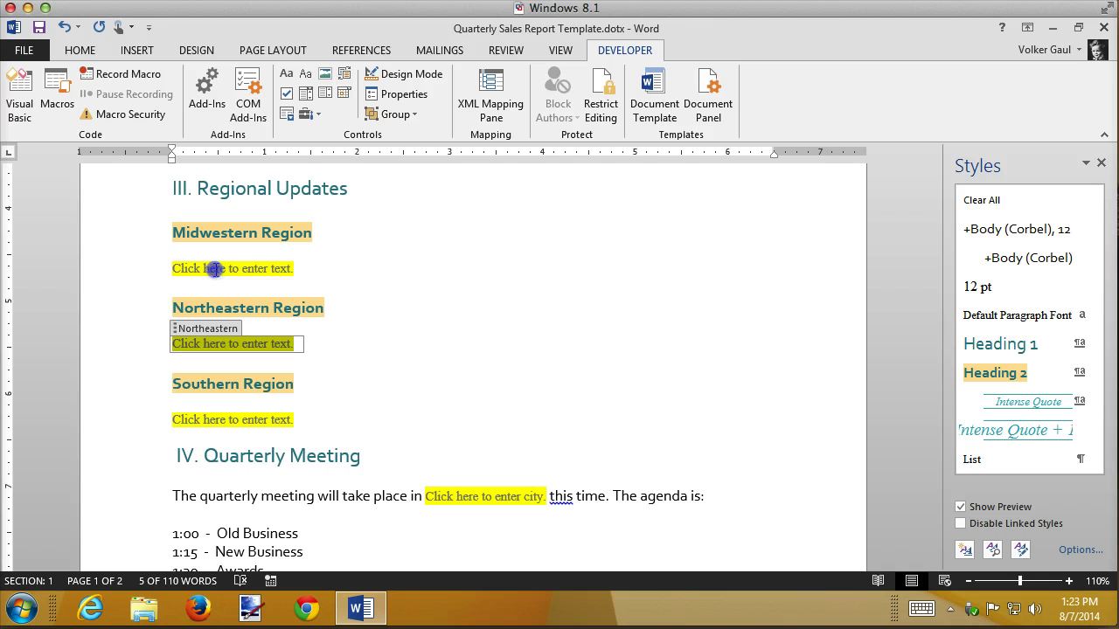
click(202, 342)
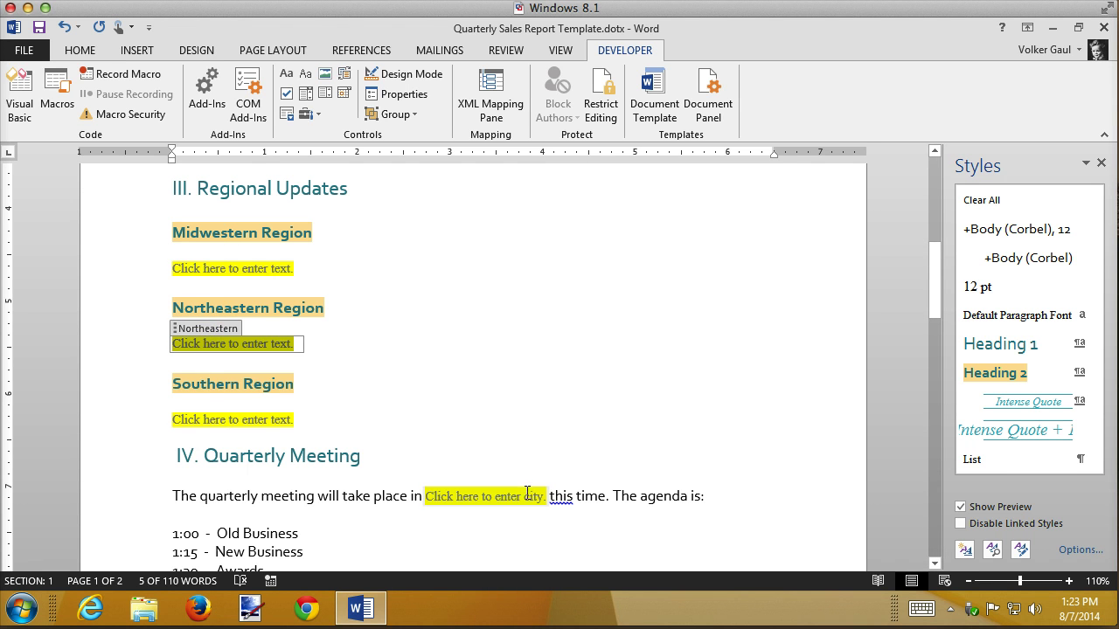
click(496, 496)
scroll(637, 376, down, 8)
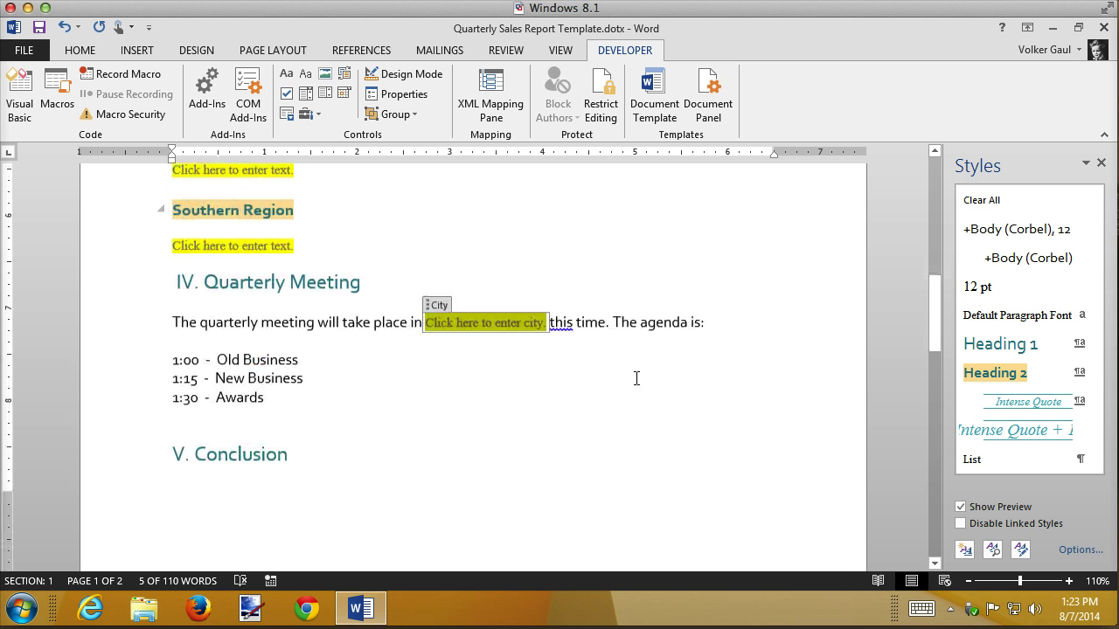
scroll(316, 383, down, 5)
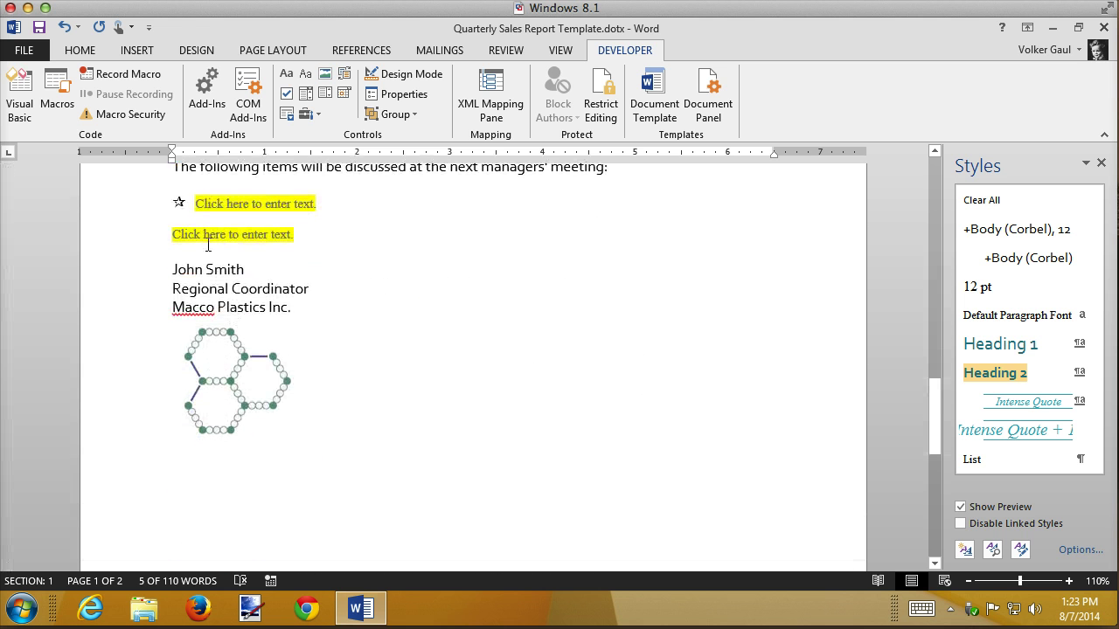
click(236, 236)
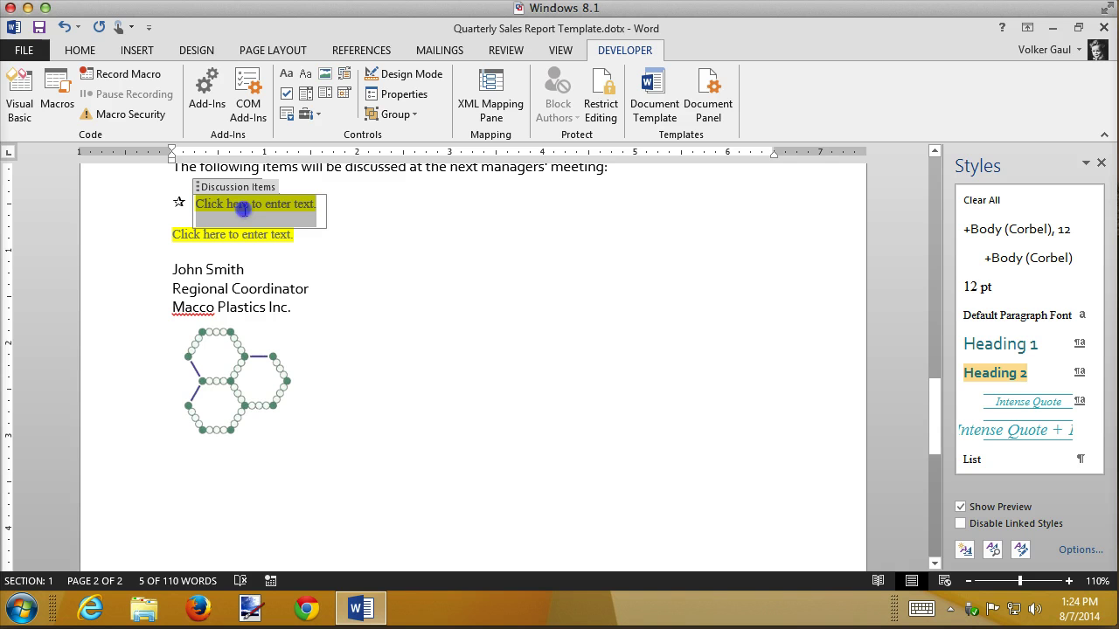
Test the bulleted Discussion Items control by entering Item 1 and starting a second bullet, and undo the test entries
click(243, 208)
text(Item 1)
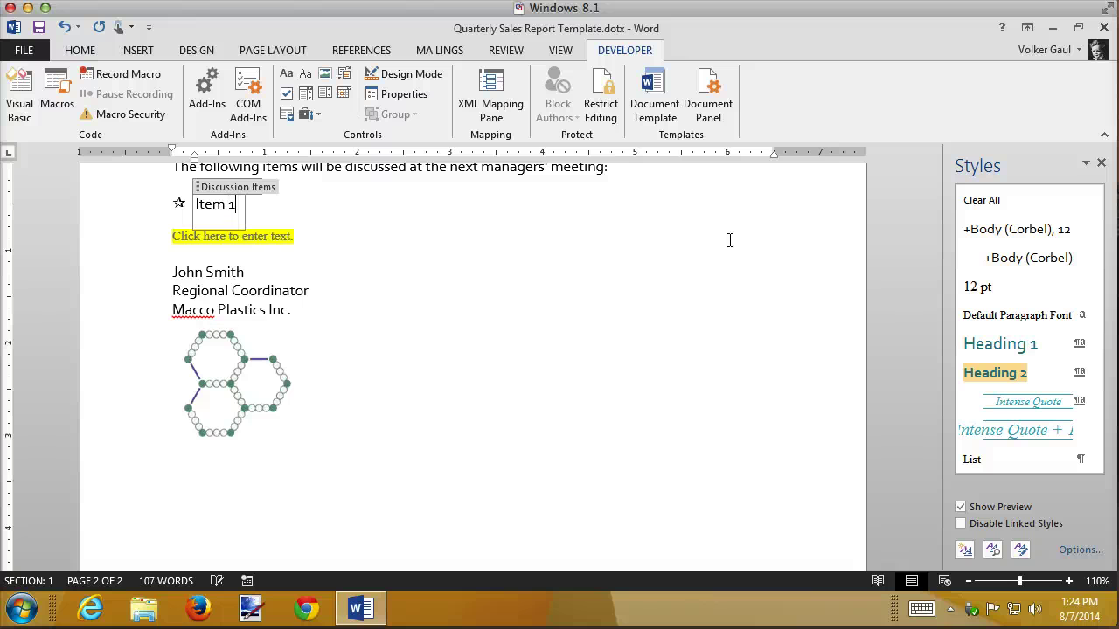
key(Return)
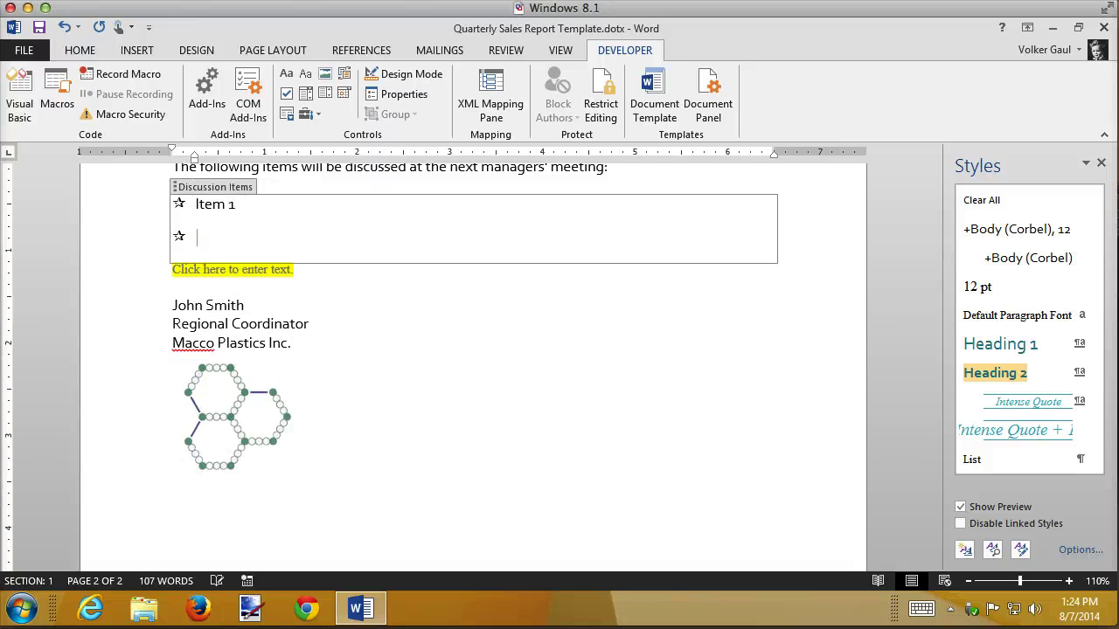
text(ite)
key(BackSpace)
key(BackSpace)
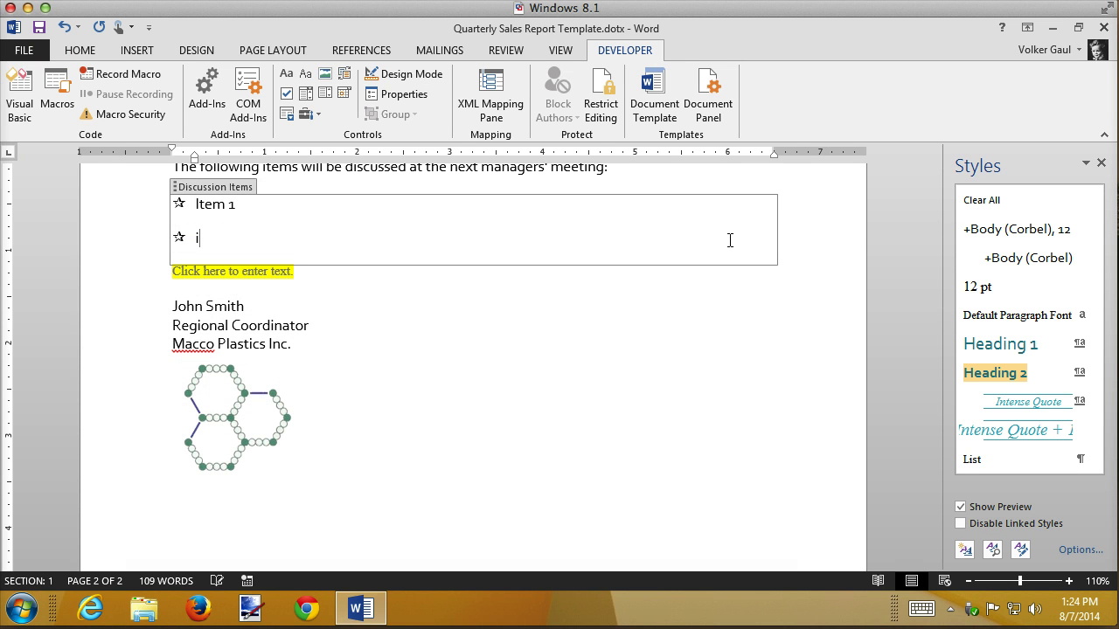
key(BackSpace)
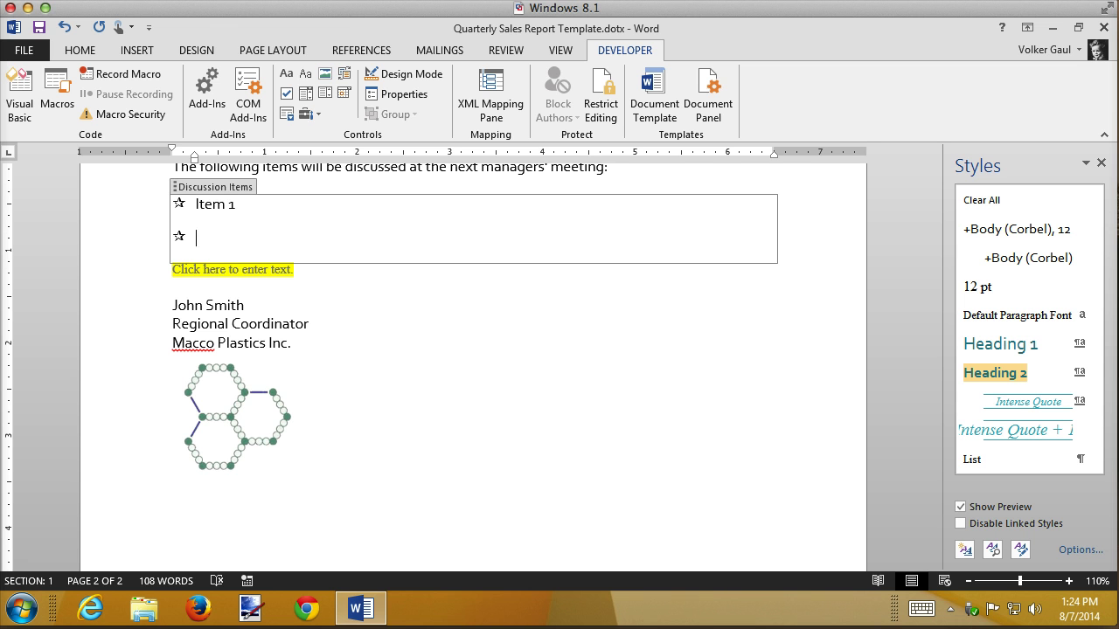
key(ctrl+z)
key(ctrl+z)
key(ctrl+z)
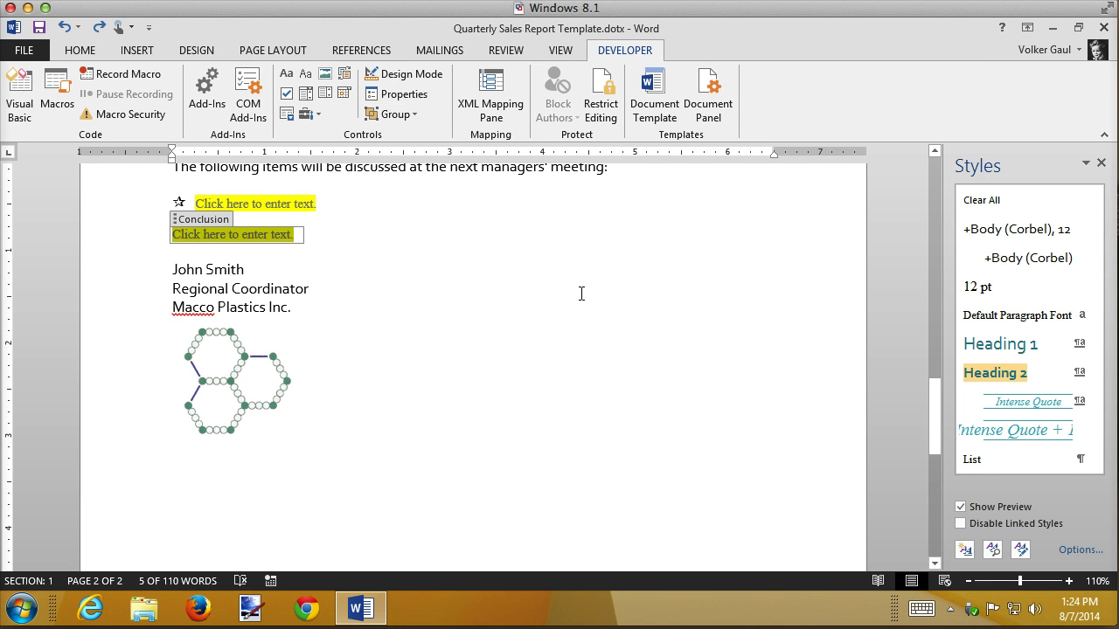
scroll(580, 294, up, 10)
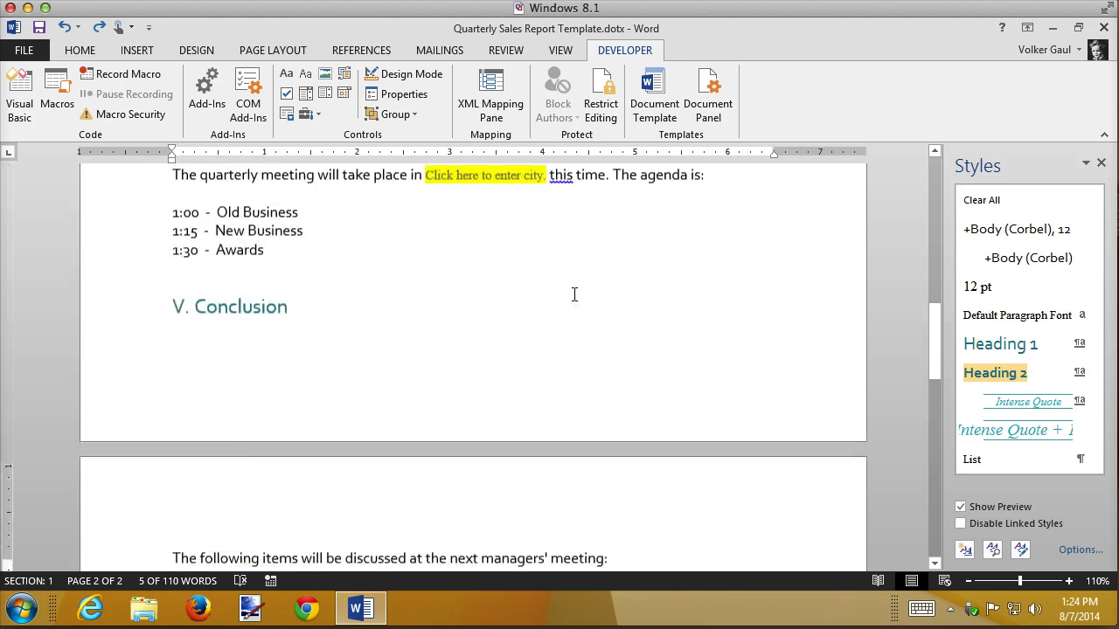
scroll(575, 293, up, 1)
click(472, 358)
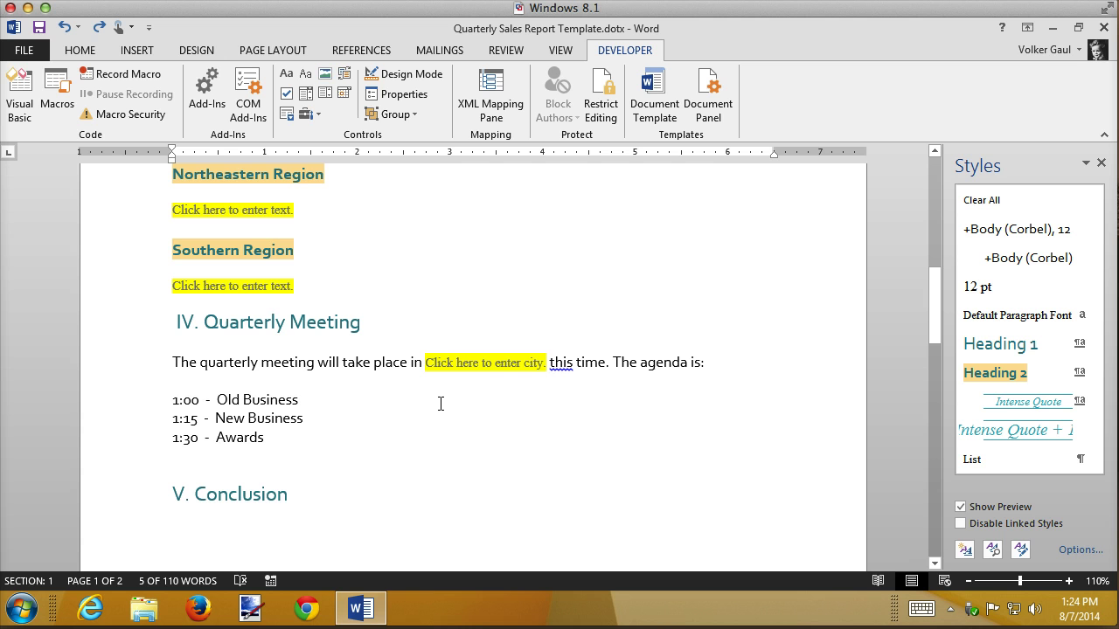
scroll(440, 402, down, 14)
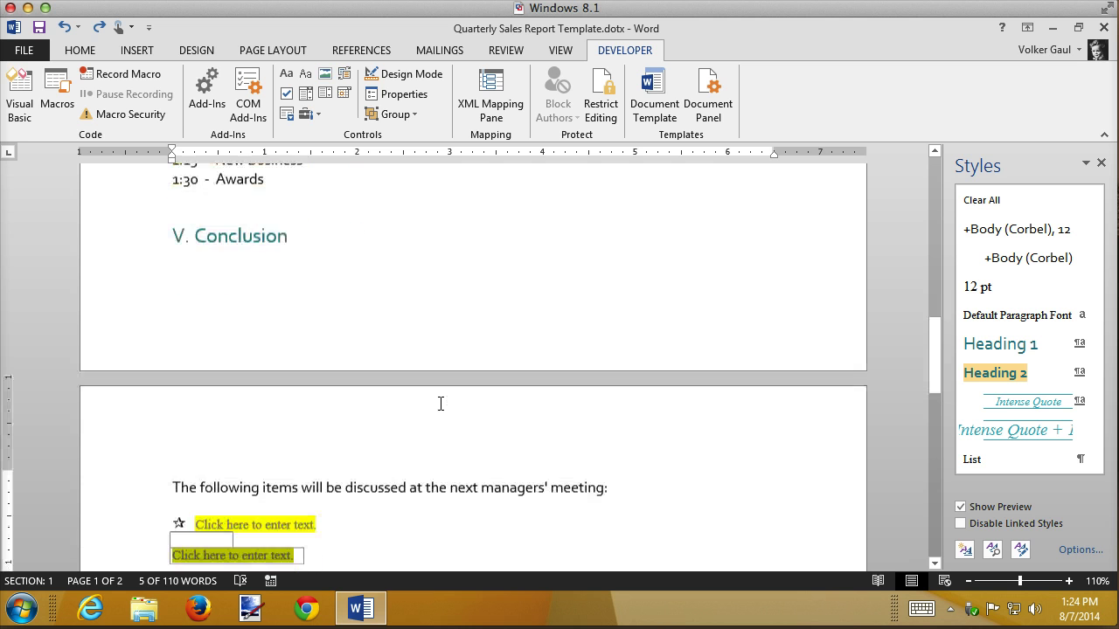
scroll(440, 403, up, 3)
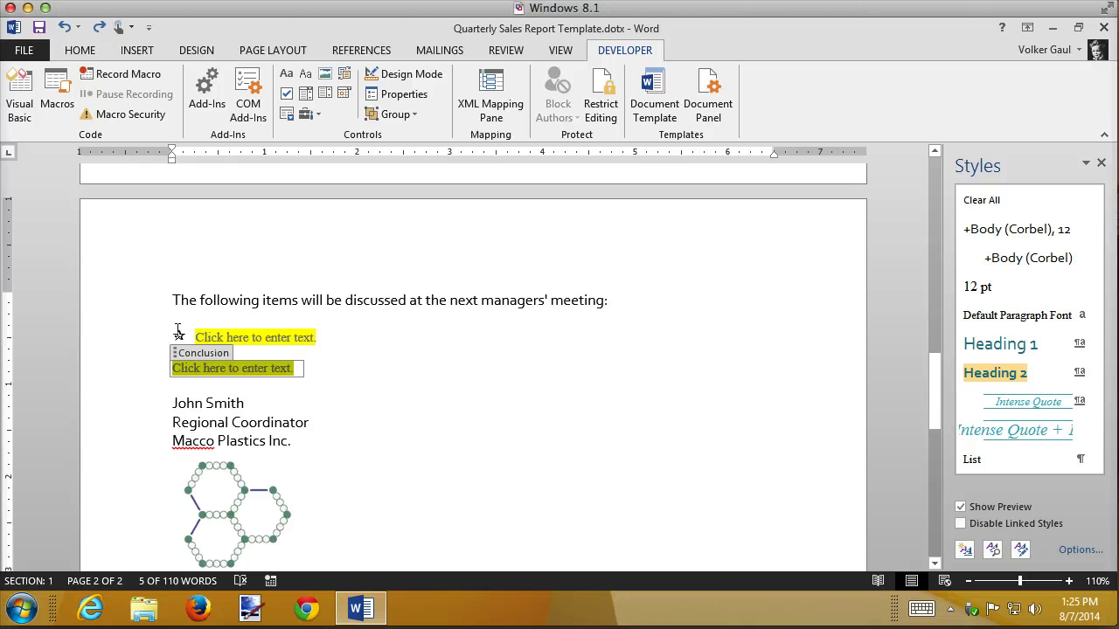
Select the entire Discussion Items content control under the managers' meeting line and make it bold
click(221, 337)
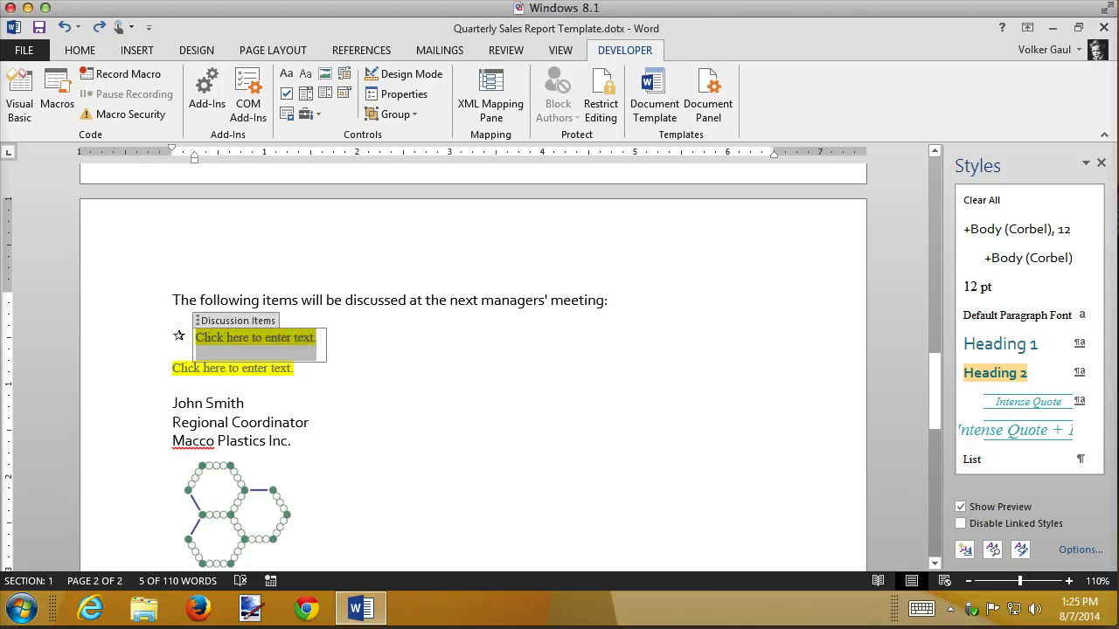
click(233, 320)
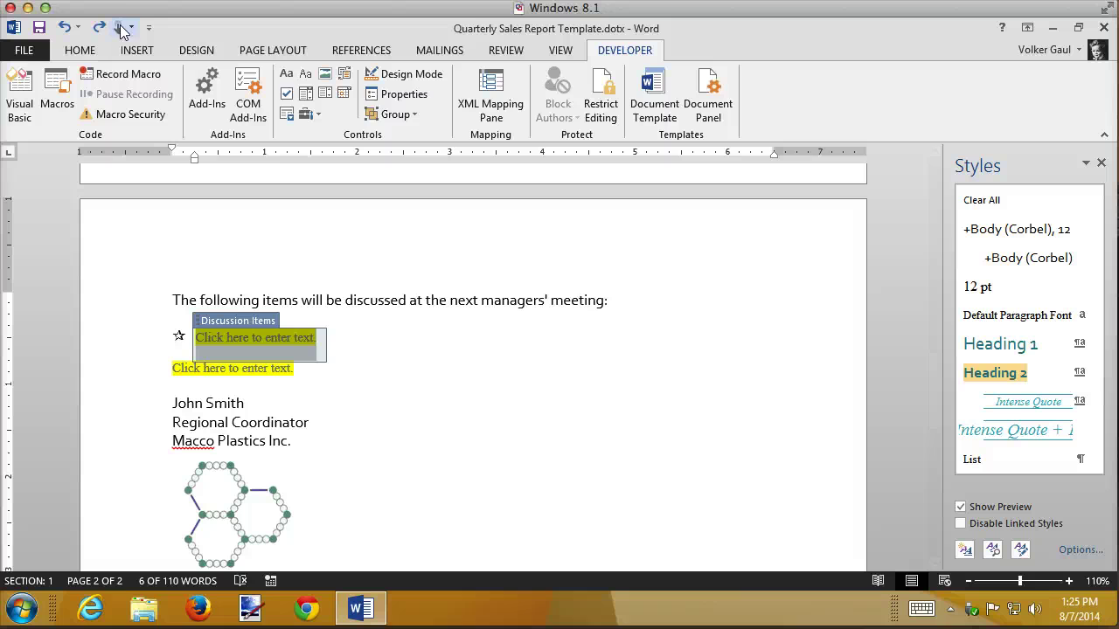
click(79, 50)
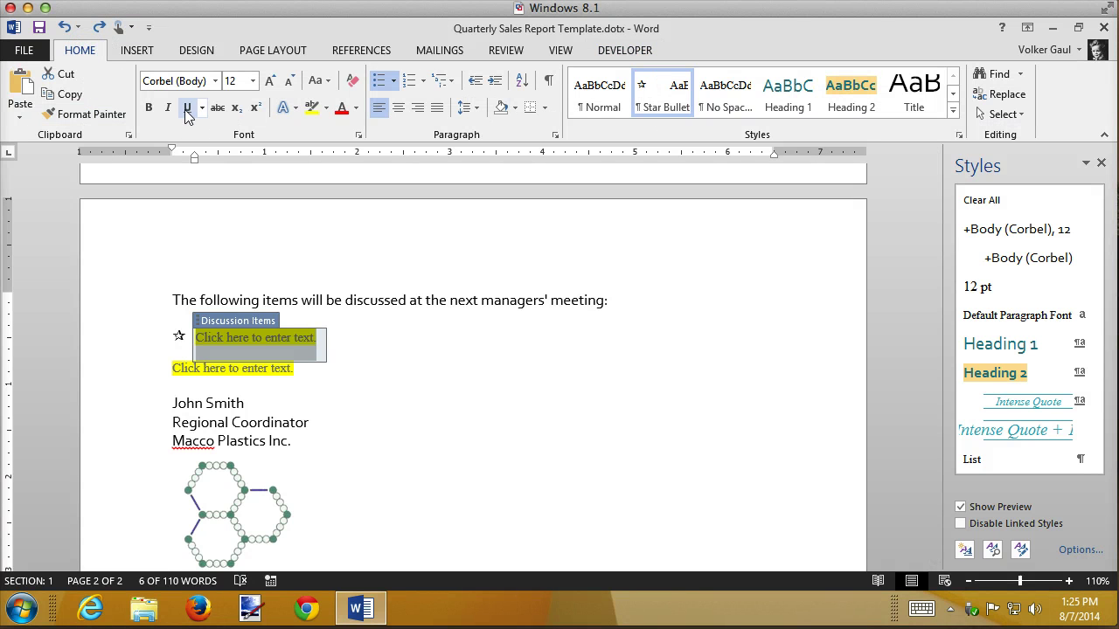
click(148, 108)
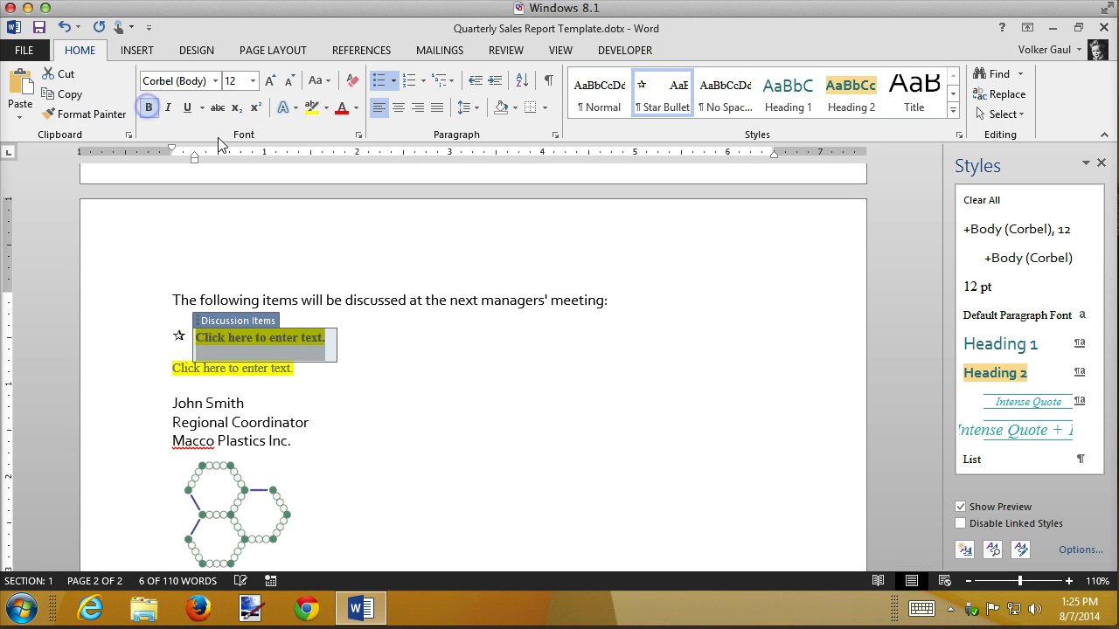
Test the bold Discussion Items control by entering Item 1 and Item 2 as separate bullets
click(410, 316)
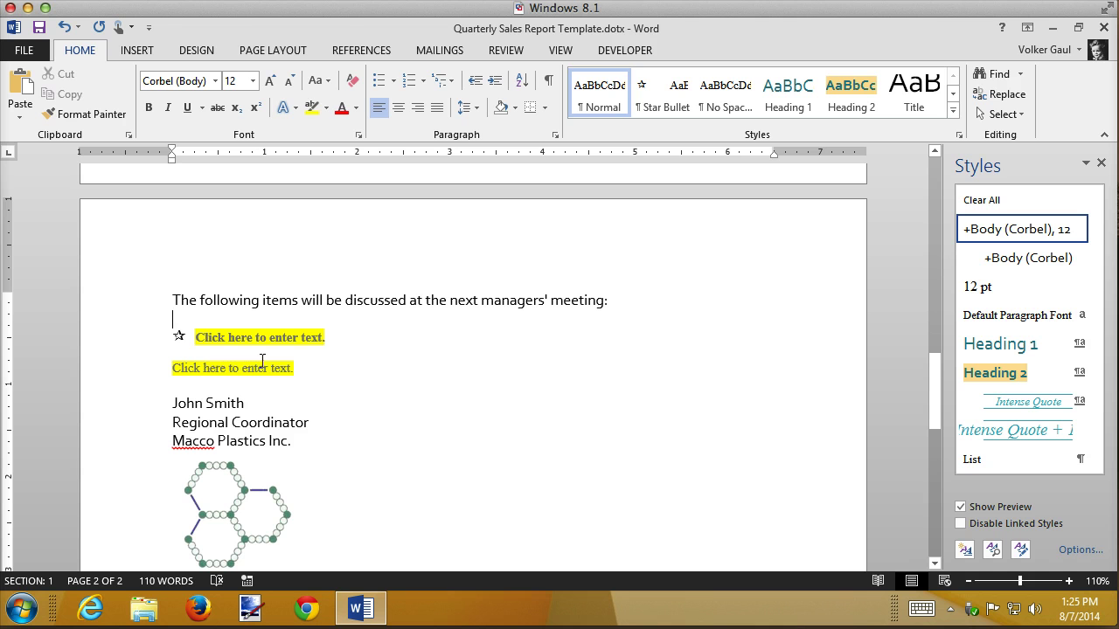
click(238, 339)
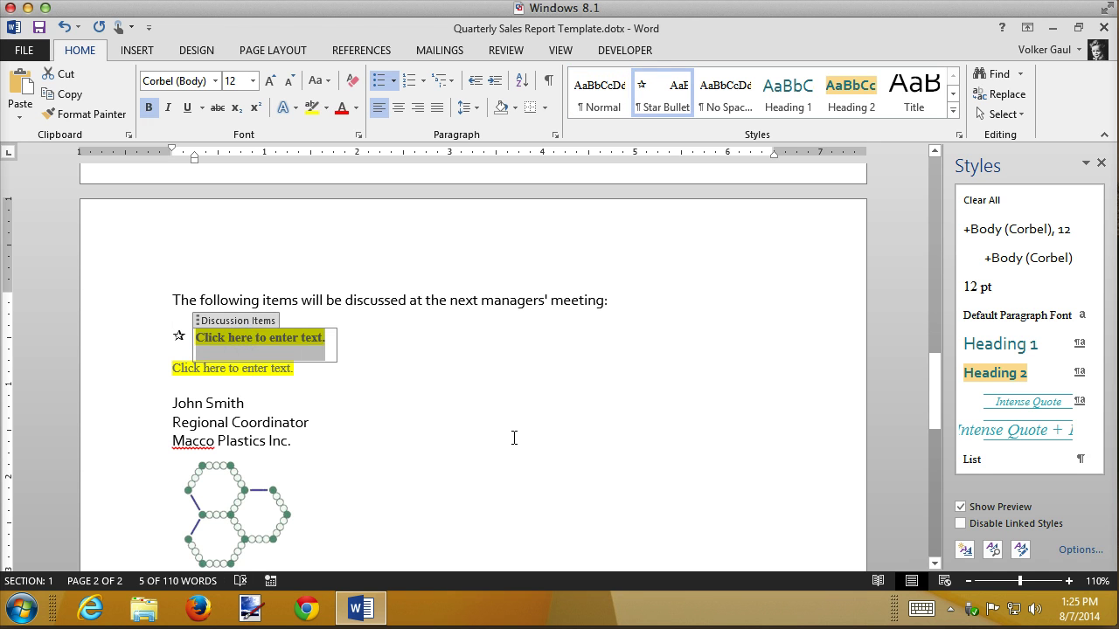
text(Items)
key(BackSpace)
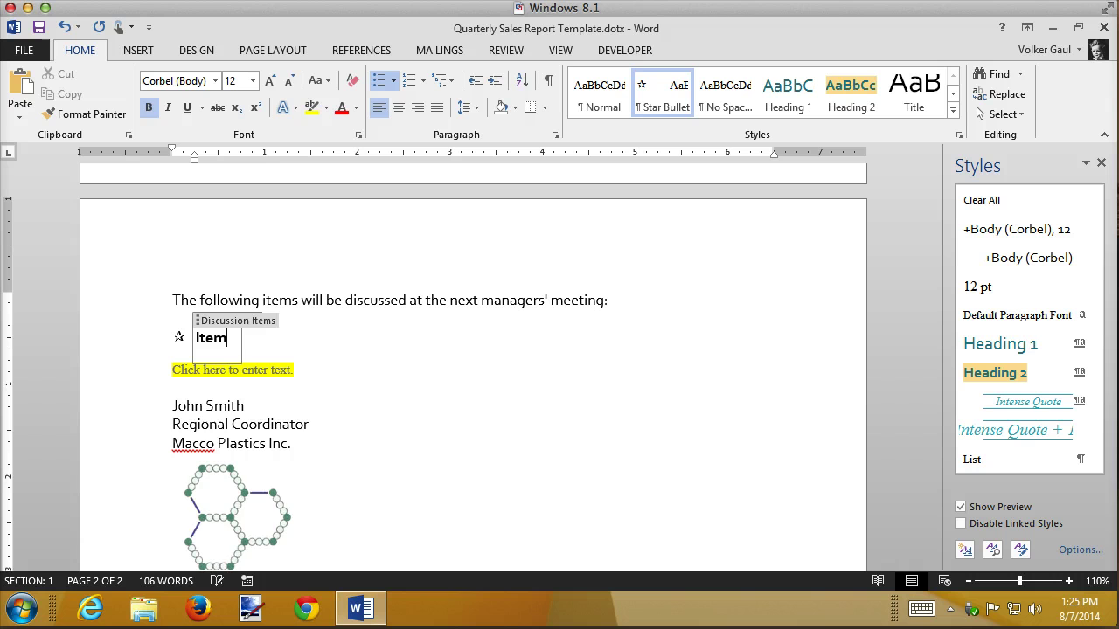
text(1)
key(Return)
text(Teim)
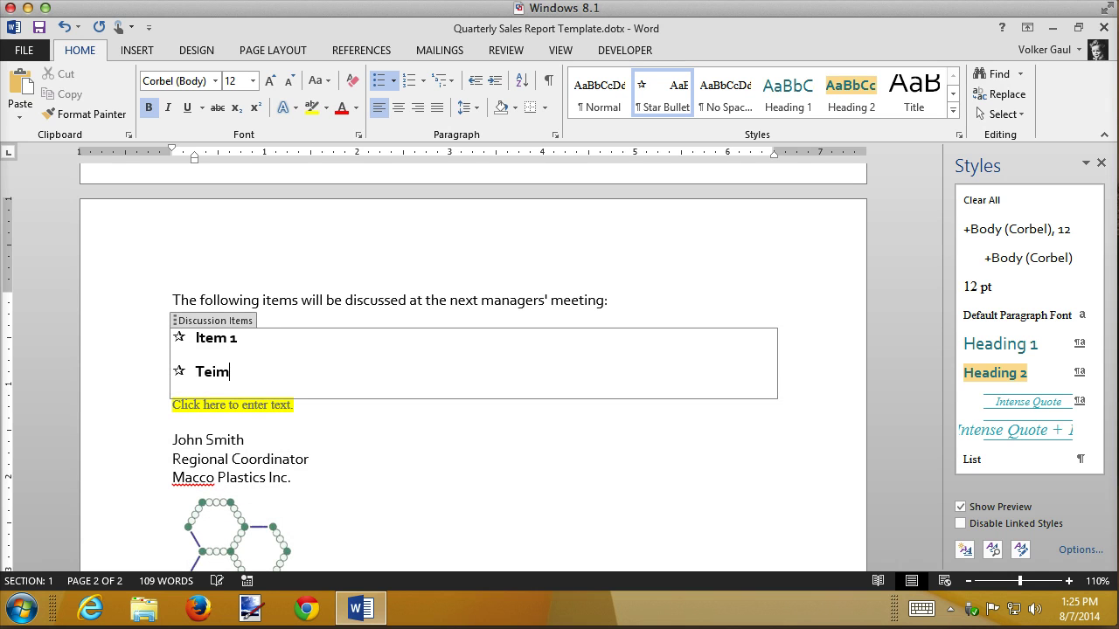
key(BackSpace)
key(BackSpace)
key(BackSpace)
key(BackSpace)
text(Item 2)
Undo the test bullets in the Discussion Items control, keeping its bold formatting applied
key(ctrl+z)
key(ctrl+z)
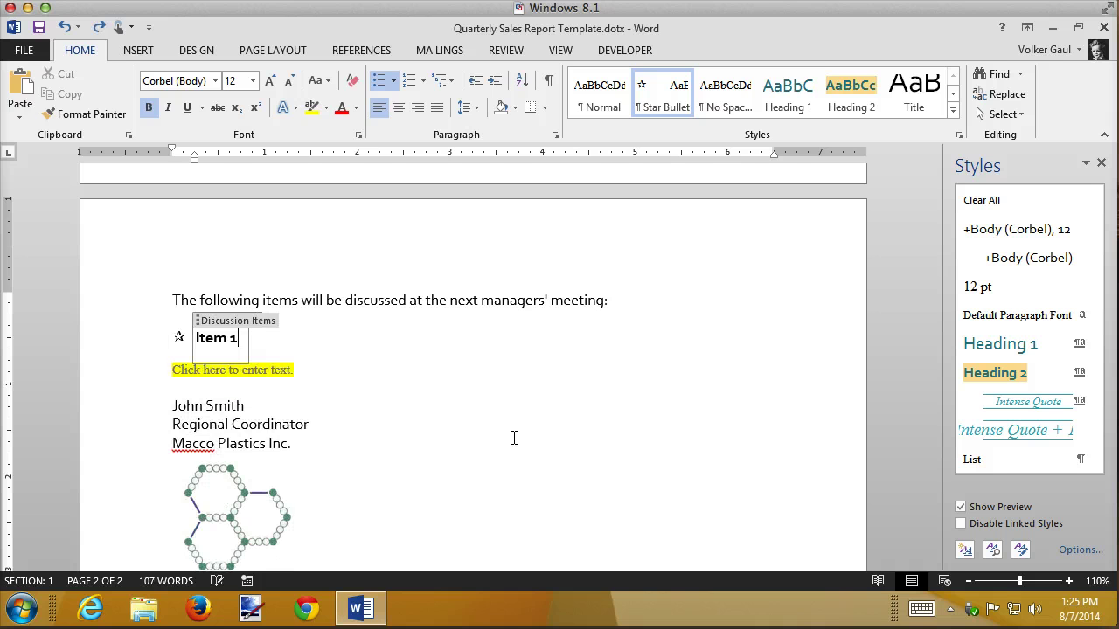
key(ctrl+z)
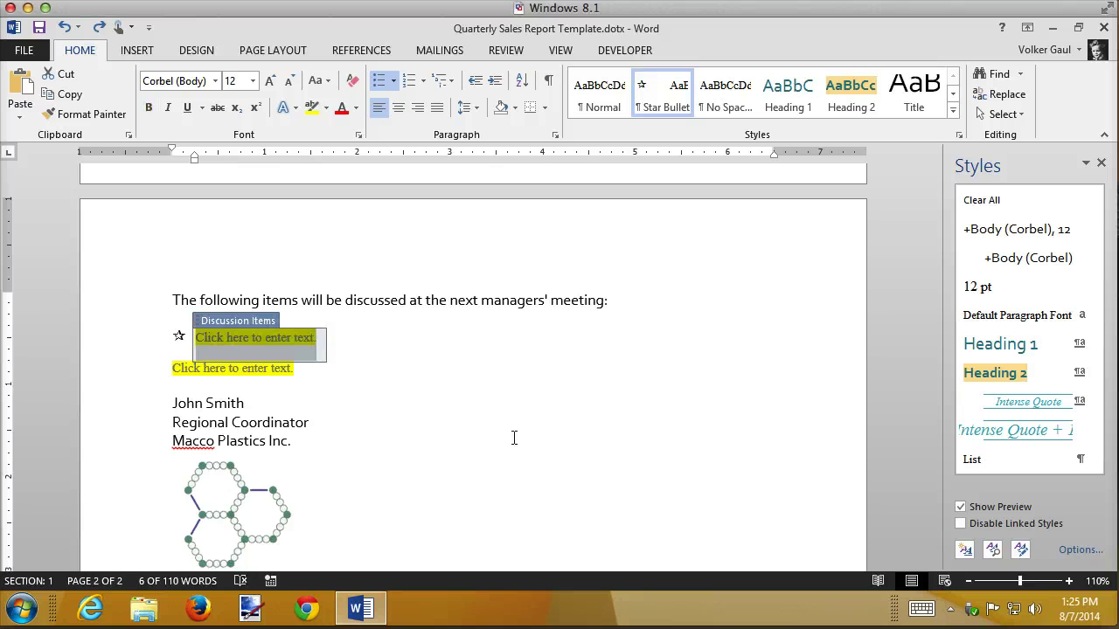
key(ctrl+y)
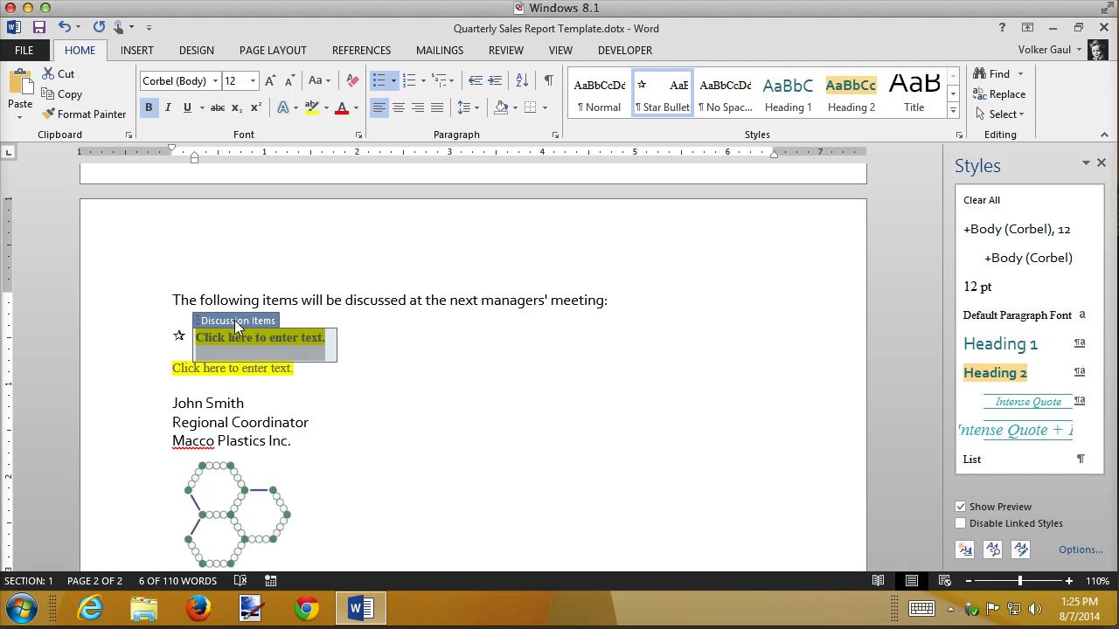
Deselect the Discussion Items control and close the Styles pane
click(486, 347)
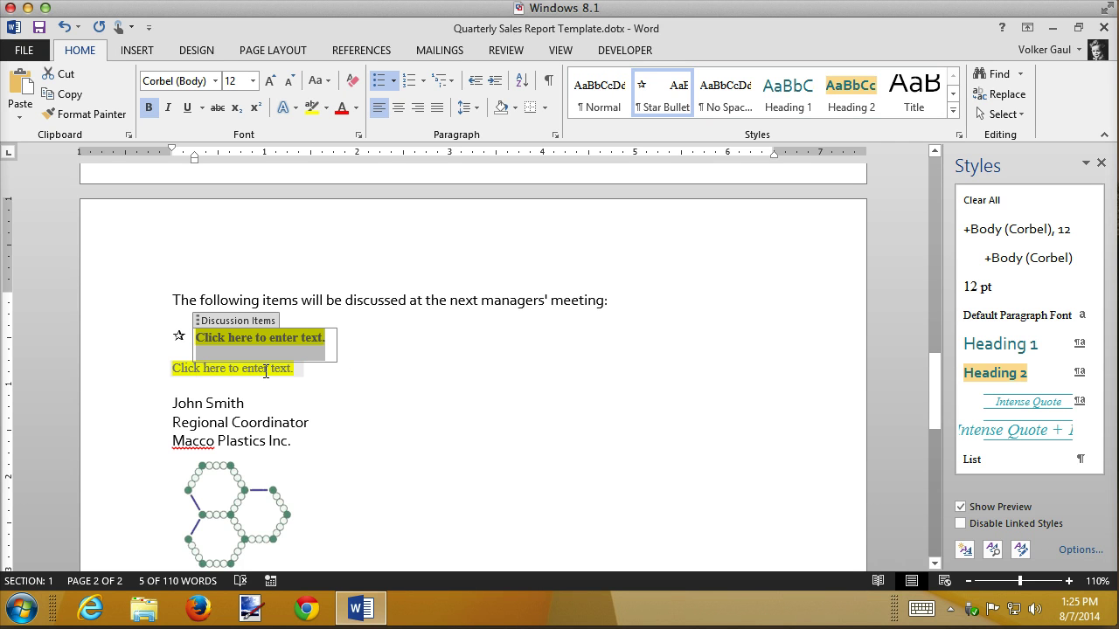
click(592, 337)
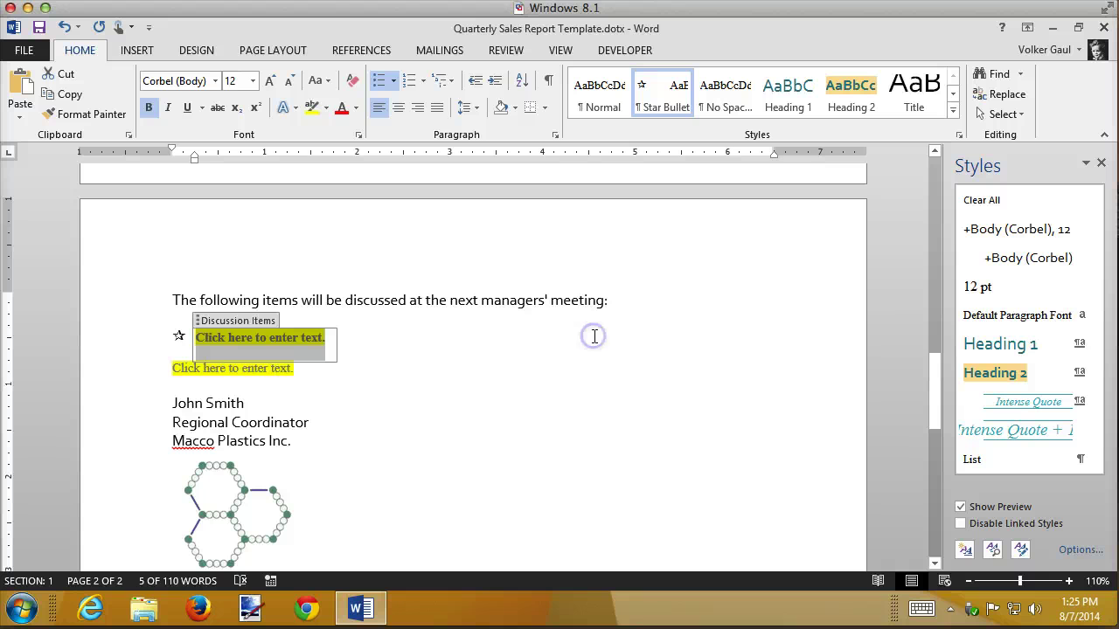
click(468, 305)
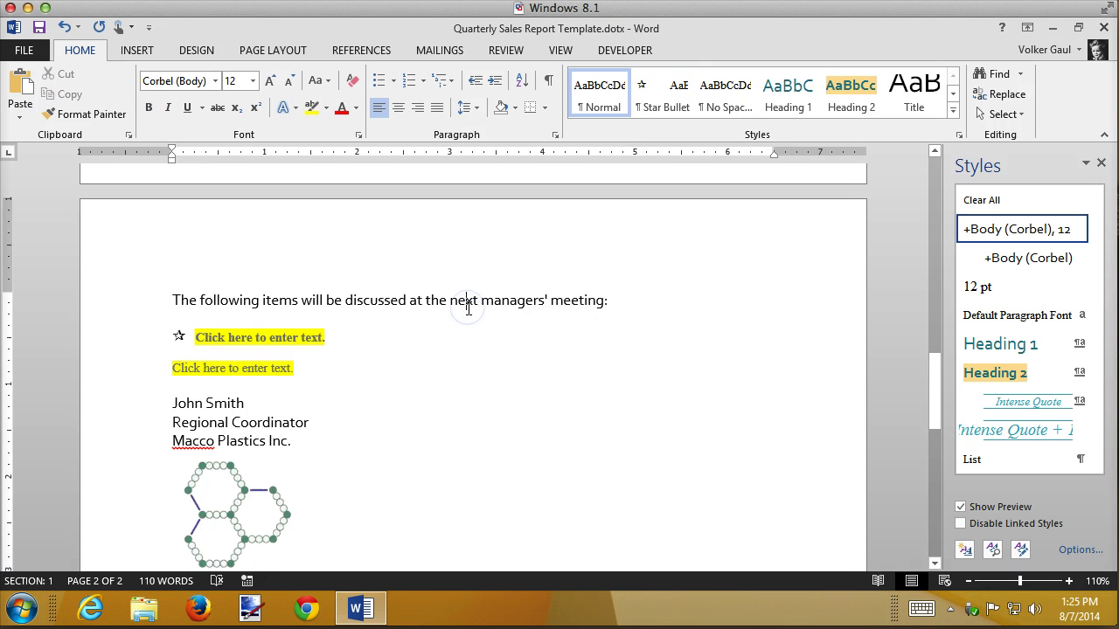
scroll(468, 308, up, 4)
scroll(469, 307, up, 5)
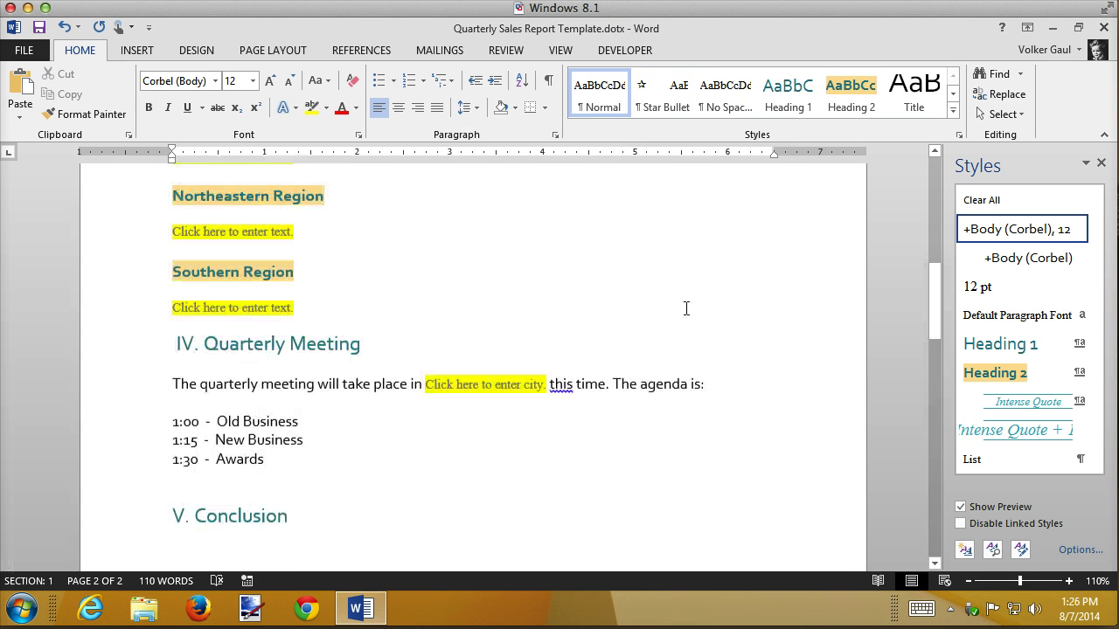
click(1098, 164)
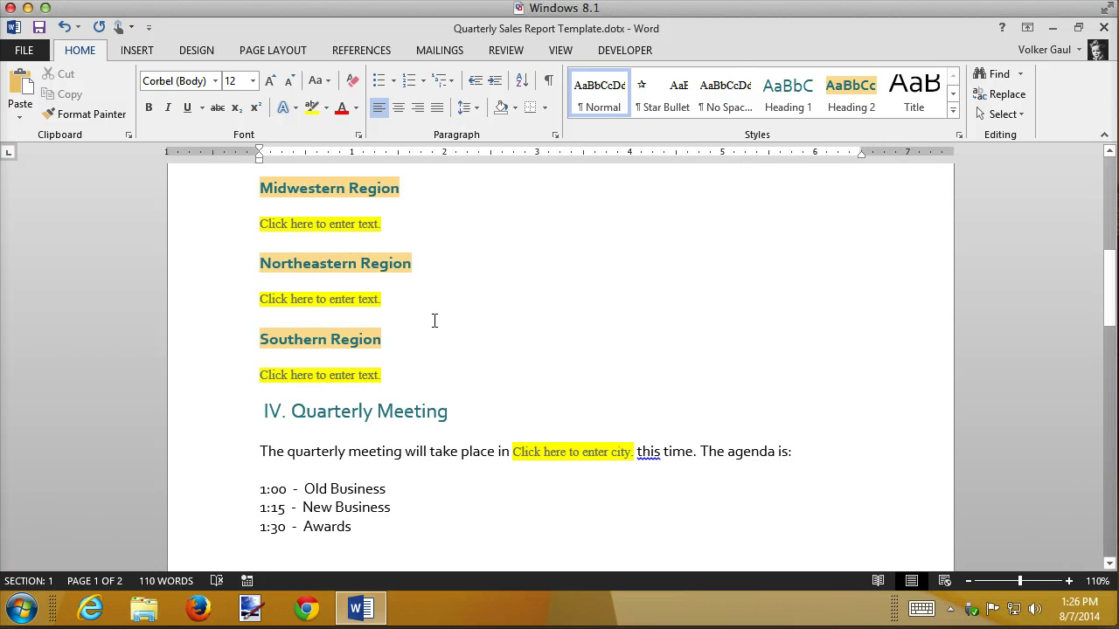
Save the Quarterly Sales Report template and close it
scroll(435, 321, up, 4)
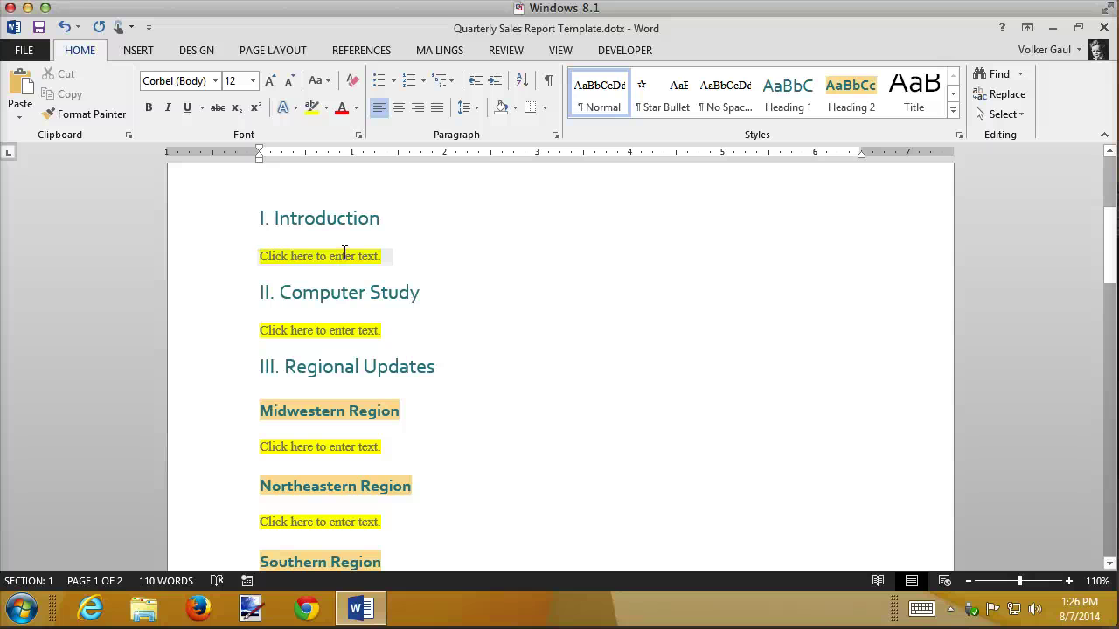
click(38, 29)
click(1105, 28)
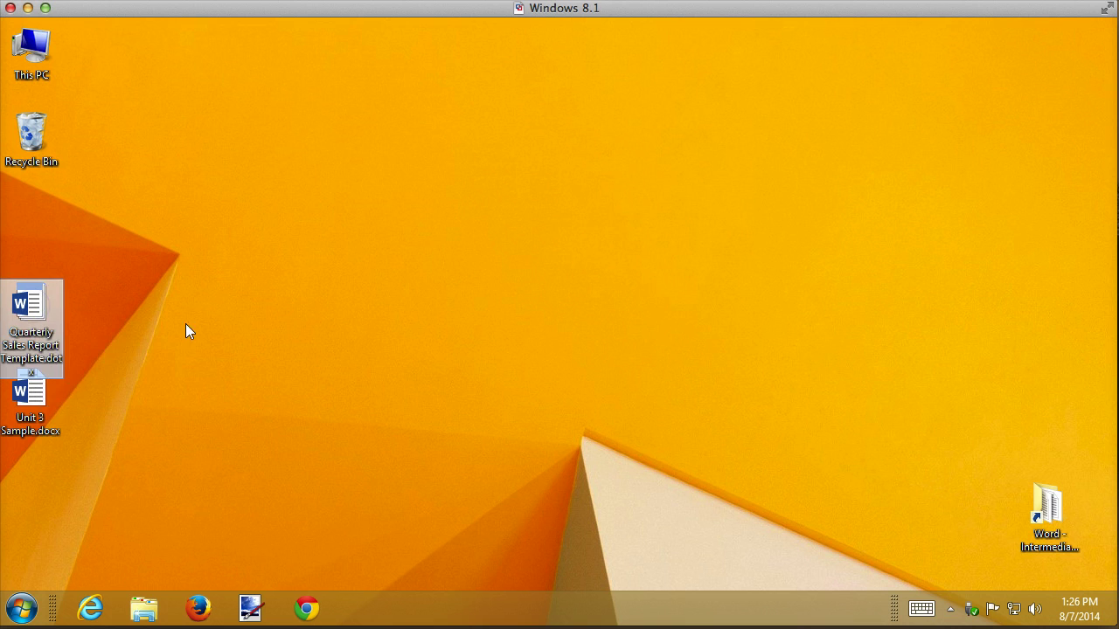
Create a new document from the Quarterly Sales Report Template on the desktop and enter Second in the Quarter control
double_click(24, 315)
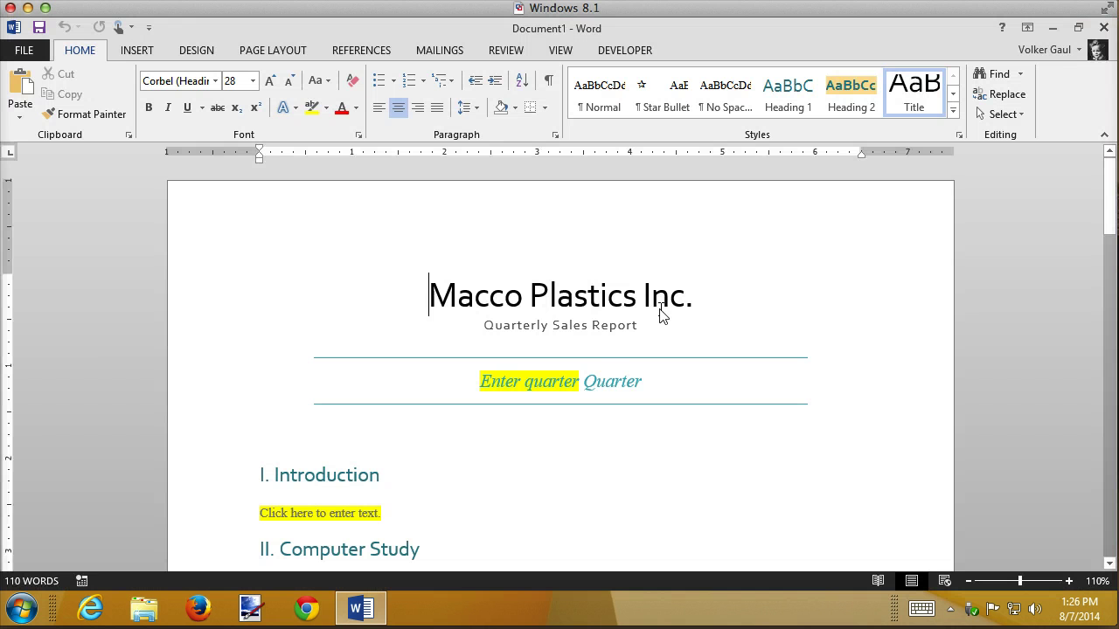
click(551, 382)
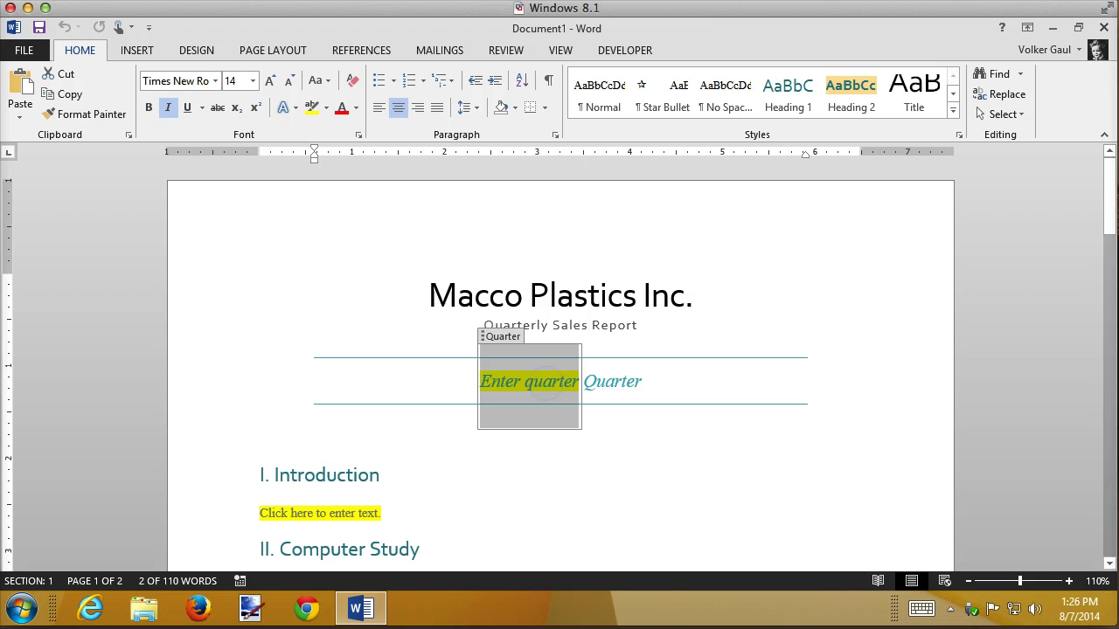
text(Seccon)
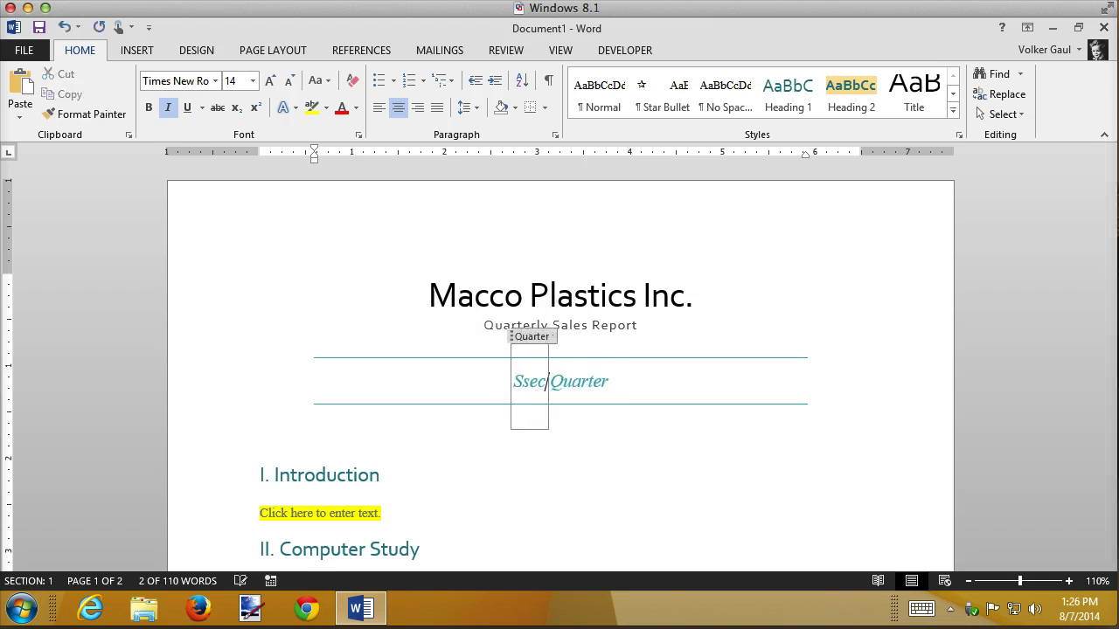
key(BackSpace)
key(BackSpace)
key(BackSpace)
key(BackSpace)
key(BackSpace)
text(econd)
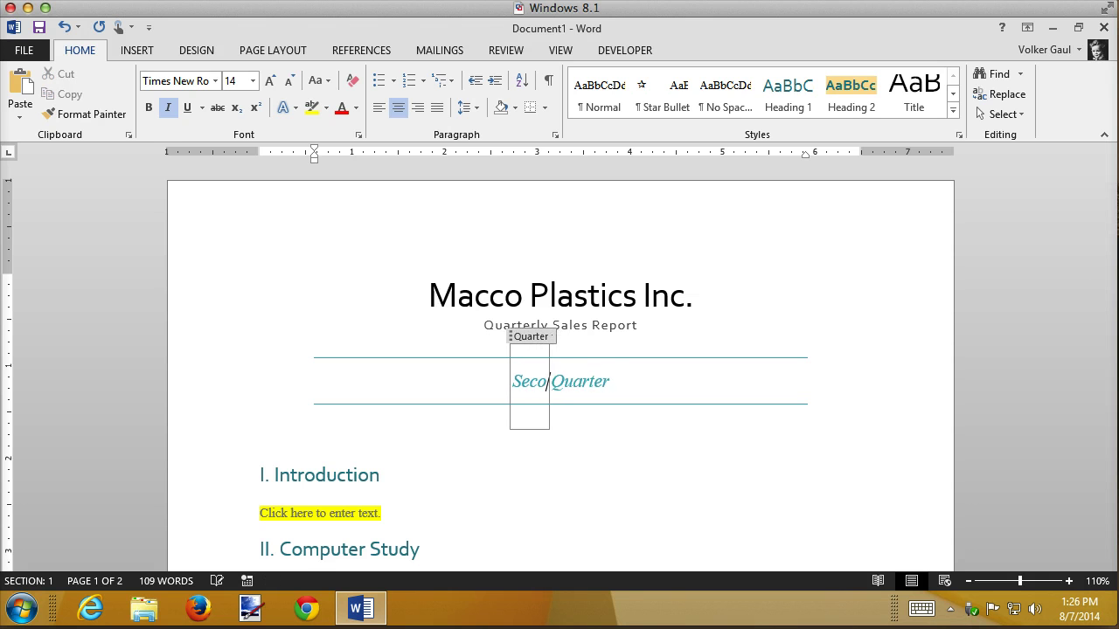
Fill in the Introduction control with "This is the introduction"
click(292, 521)
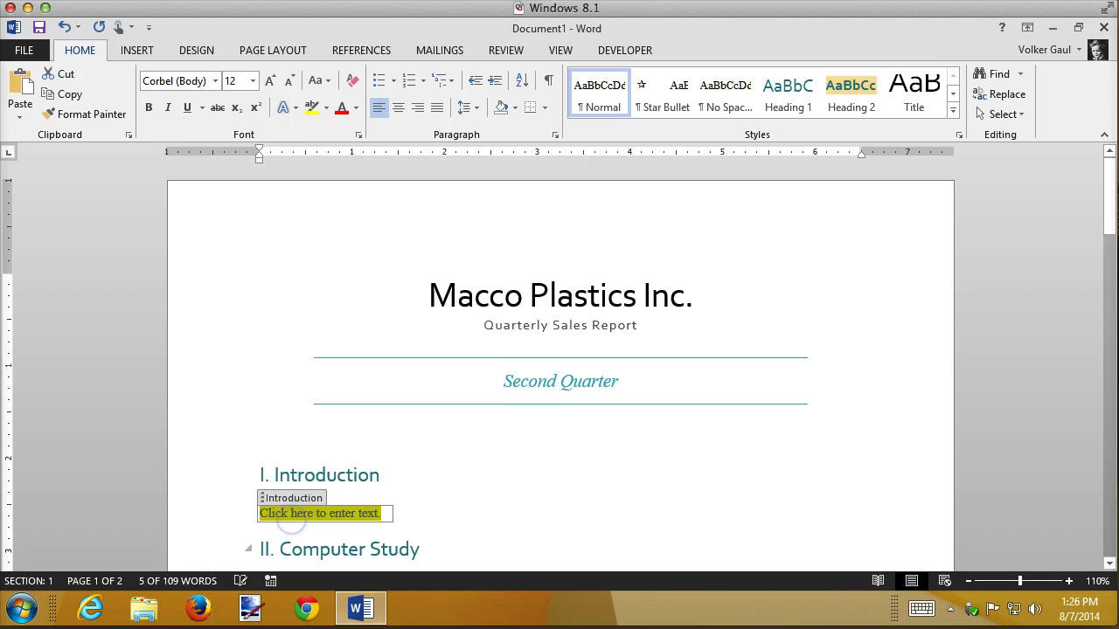
text(This is the introduction)
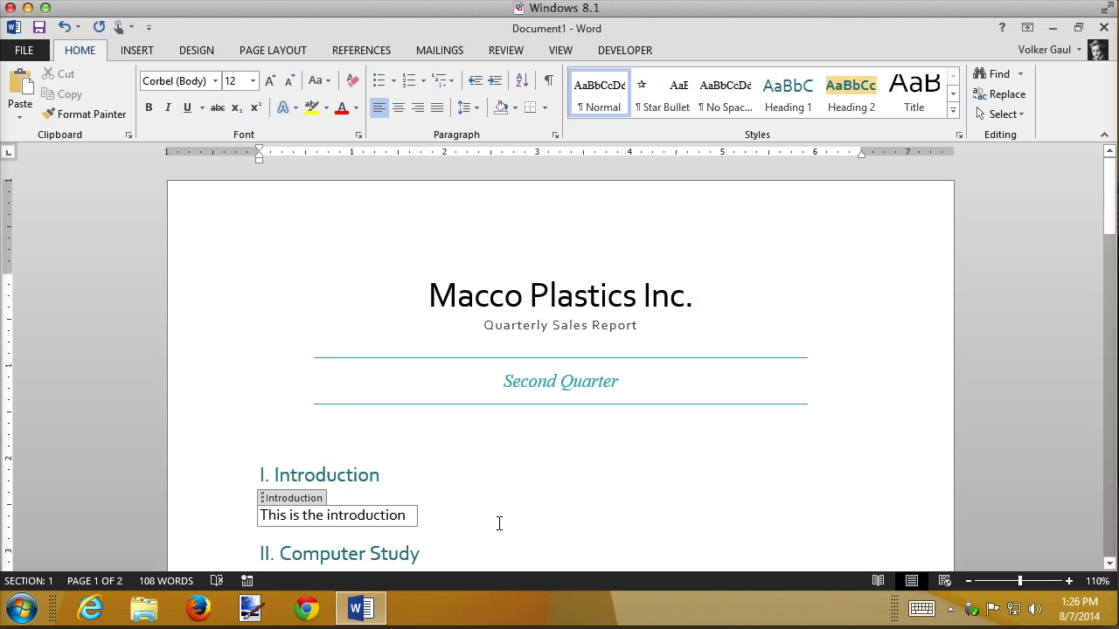
click(553, 540)
Make the word "introduction" bold in the text of the Introduction control
scroll(628, 485, down, 5)
scroll(629, 485, down, 1)
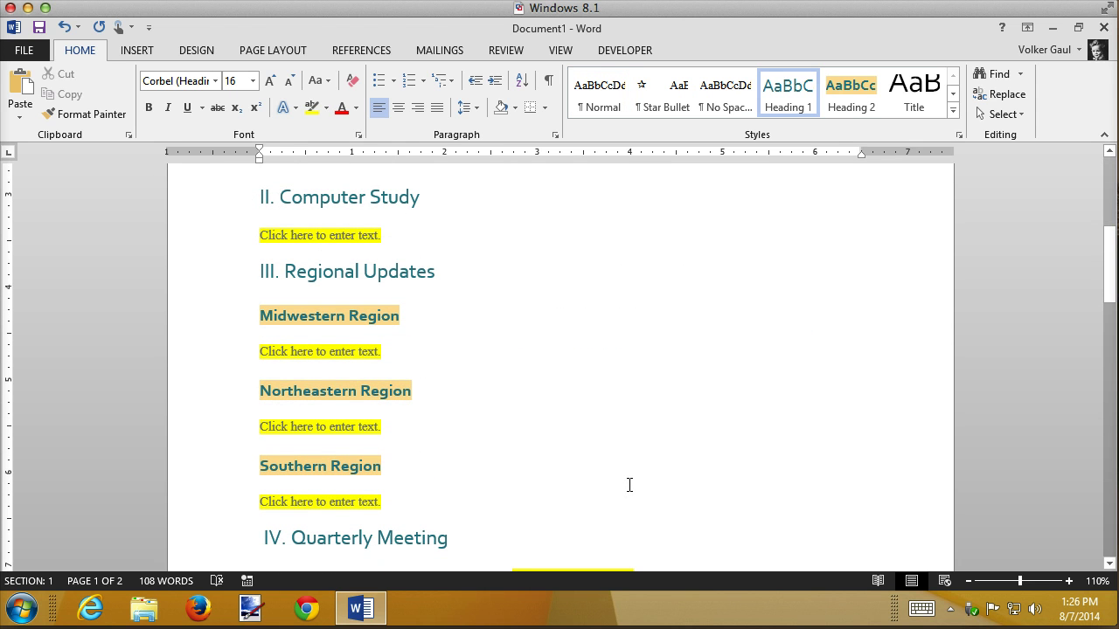
scroll(629, 485, up, 3)
scroll(628, 485, up, 1)
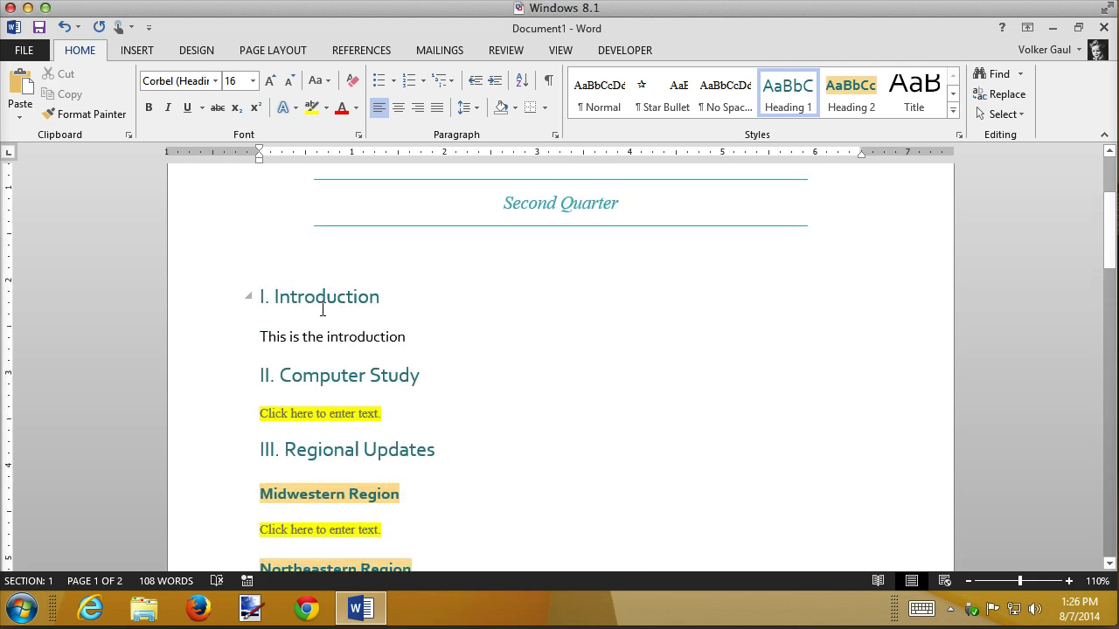
click(325, 337)
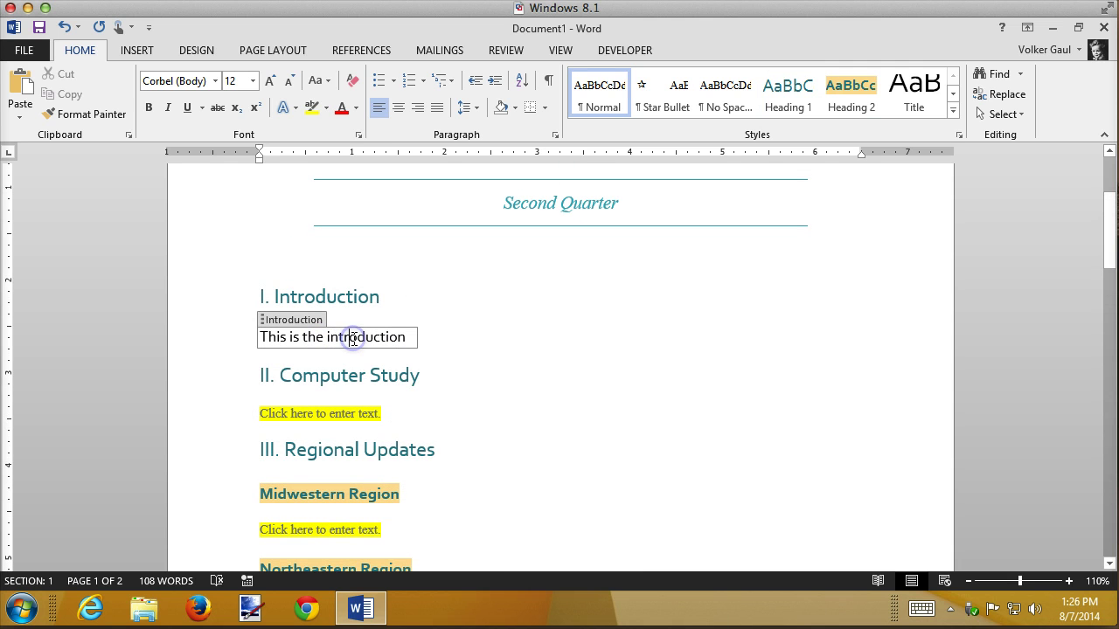
click(148, 107)
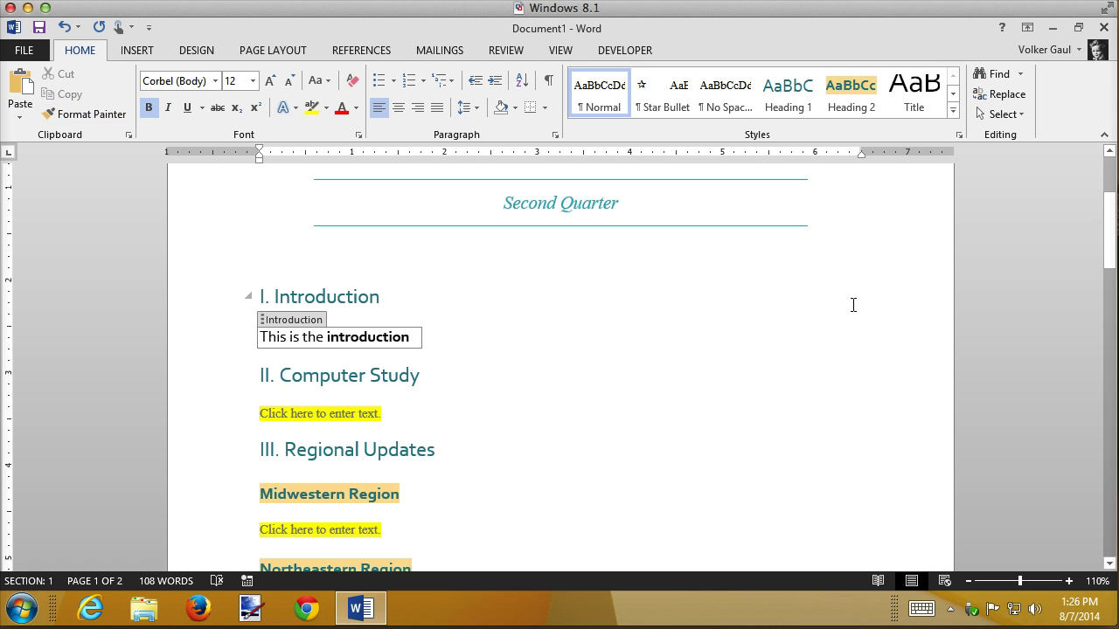
scroll(853, 305, down, 1)
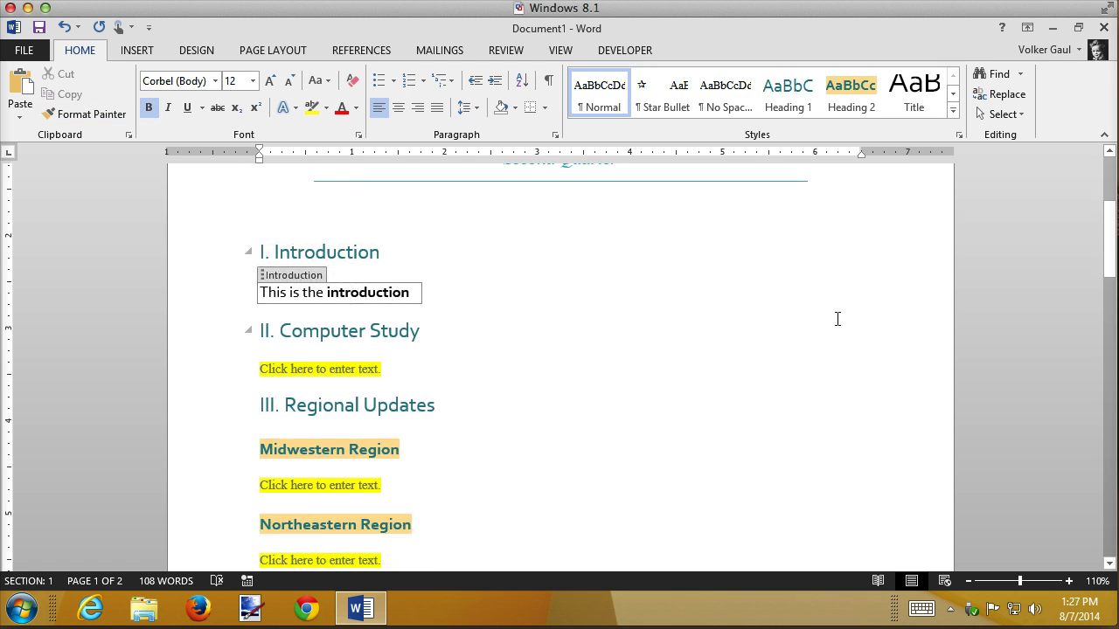